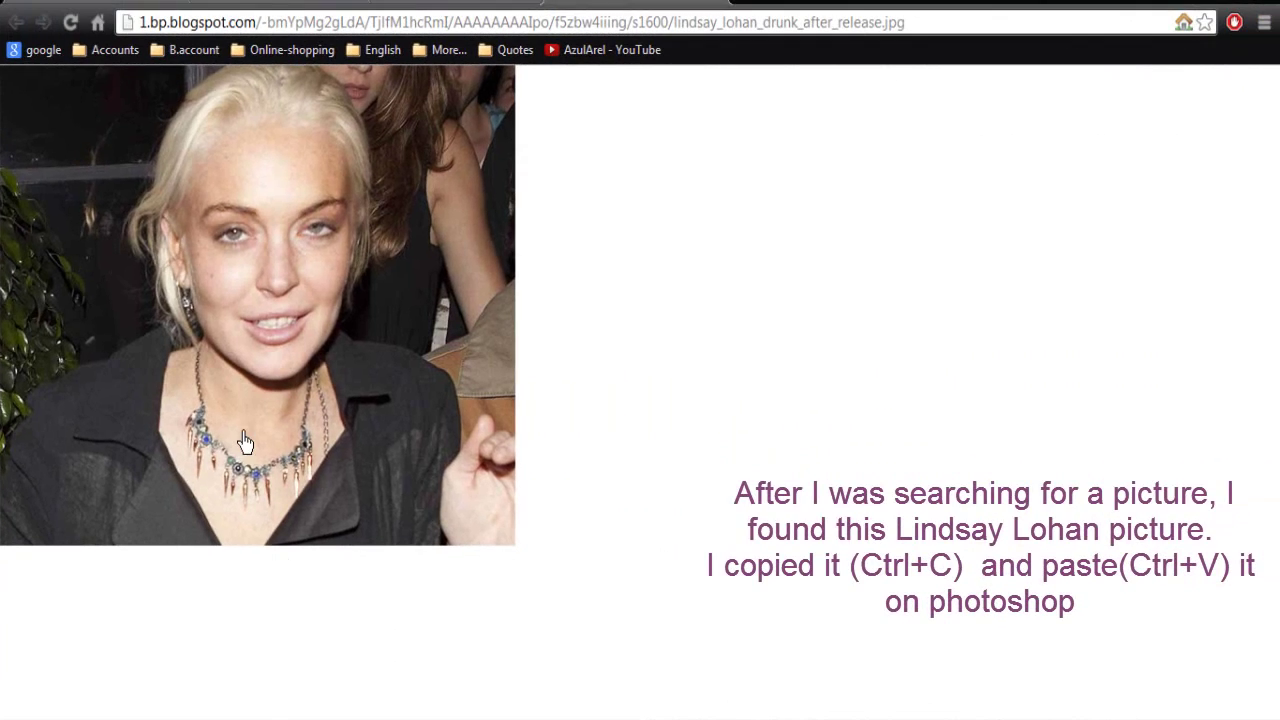
# Copy the blonde woman's photo from the web page to the clipboard
pyautogui.rightClick(245, 443)
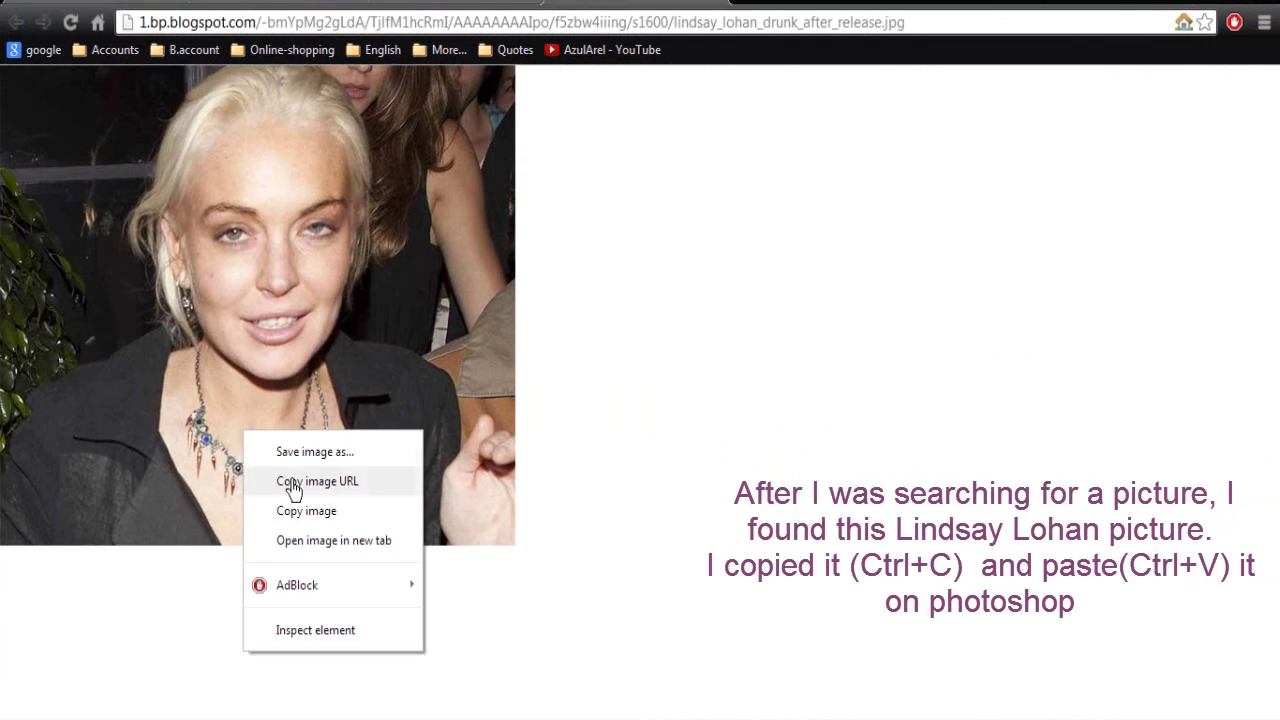
pyautogui.click(301, 512)
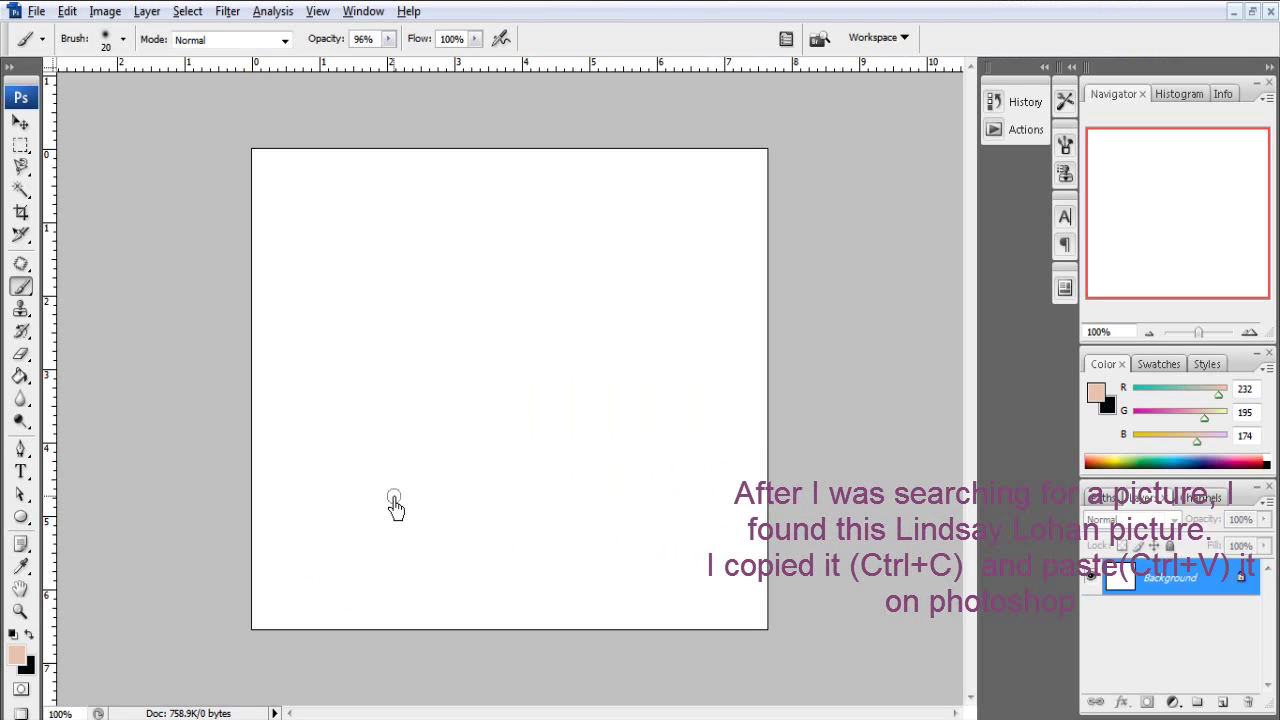
# Paste the photo as a new layer, zoom to the forehead, and set brush opacity to 39%
pyautogui.hotkey('ctrl', 'v')
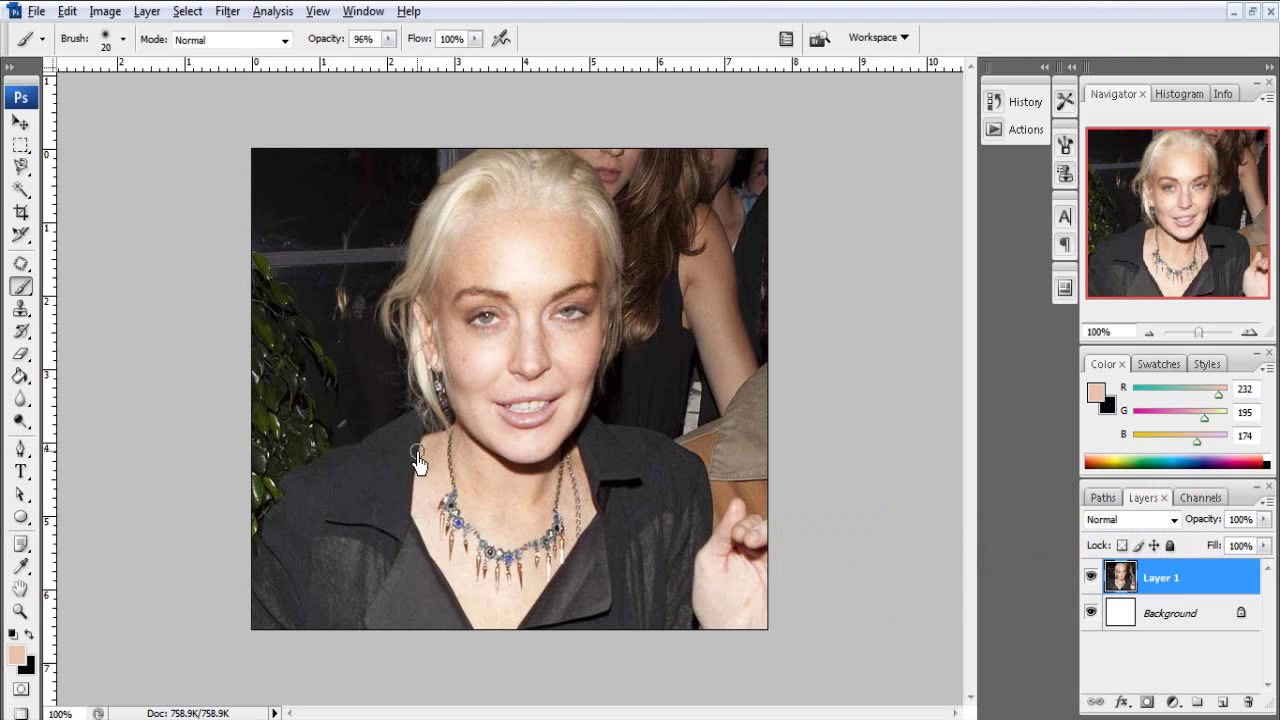
pyautogui.scroll(1, 418, 462)
pyautogui.scroll(1, 418, 462)
pyautogui.moveTo(586, 289); pyautogui.dragTo(526, 694)
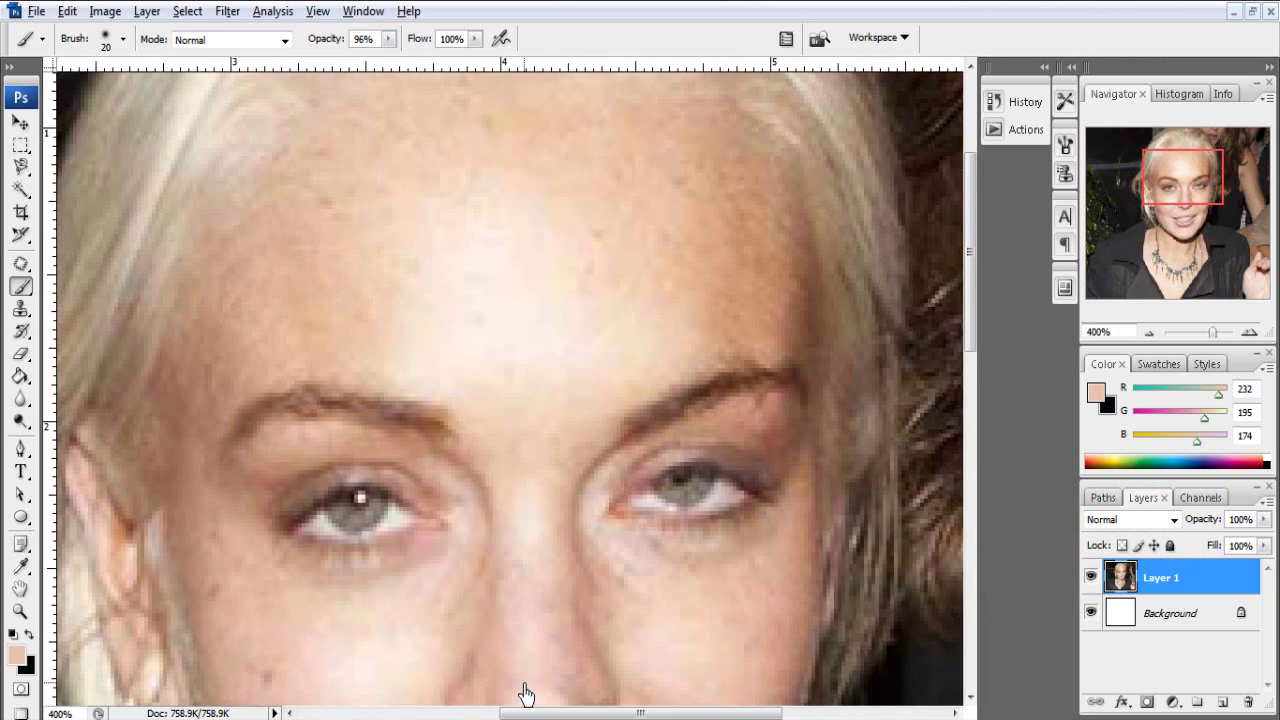
pyautogui.moveTo(580, 377); pyautogui.dragTo(562, 483)
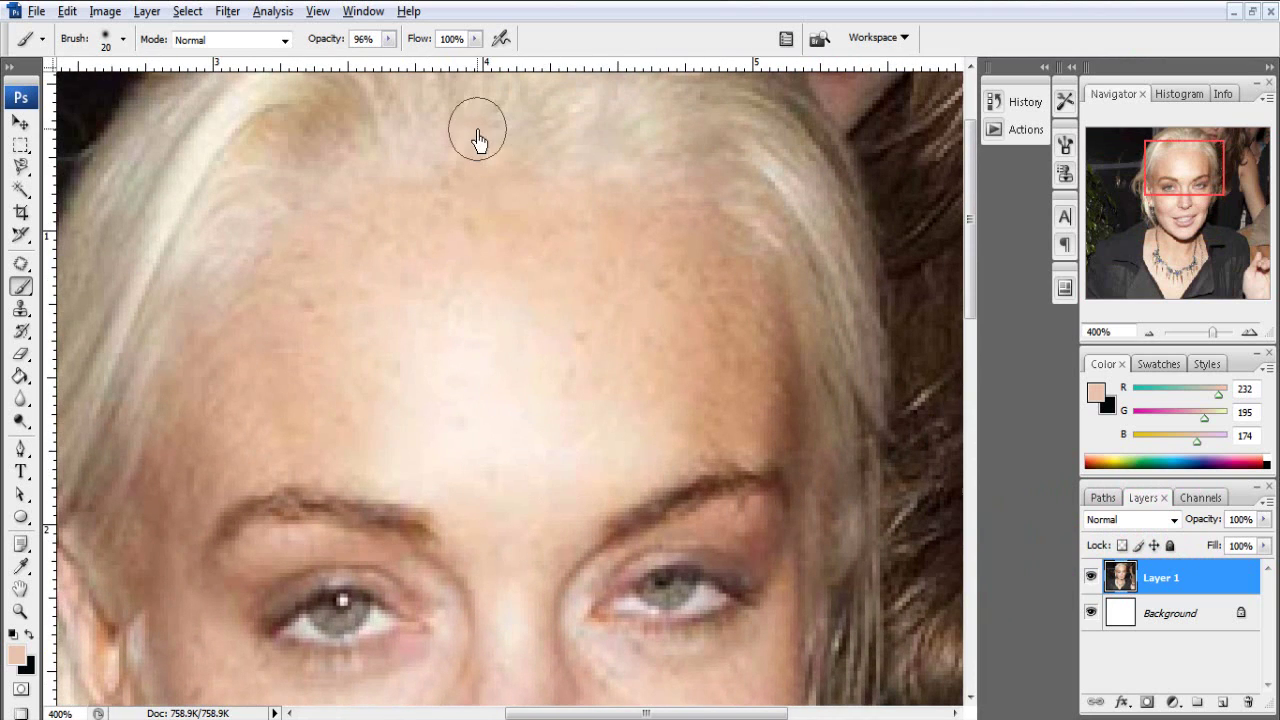
pyautogui.click(389, 39)
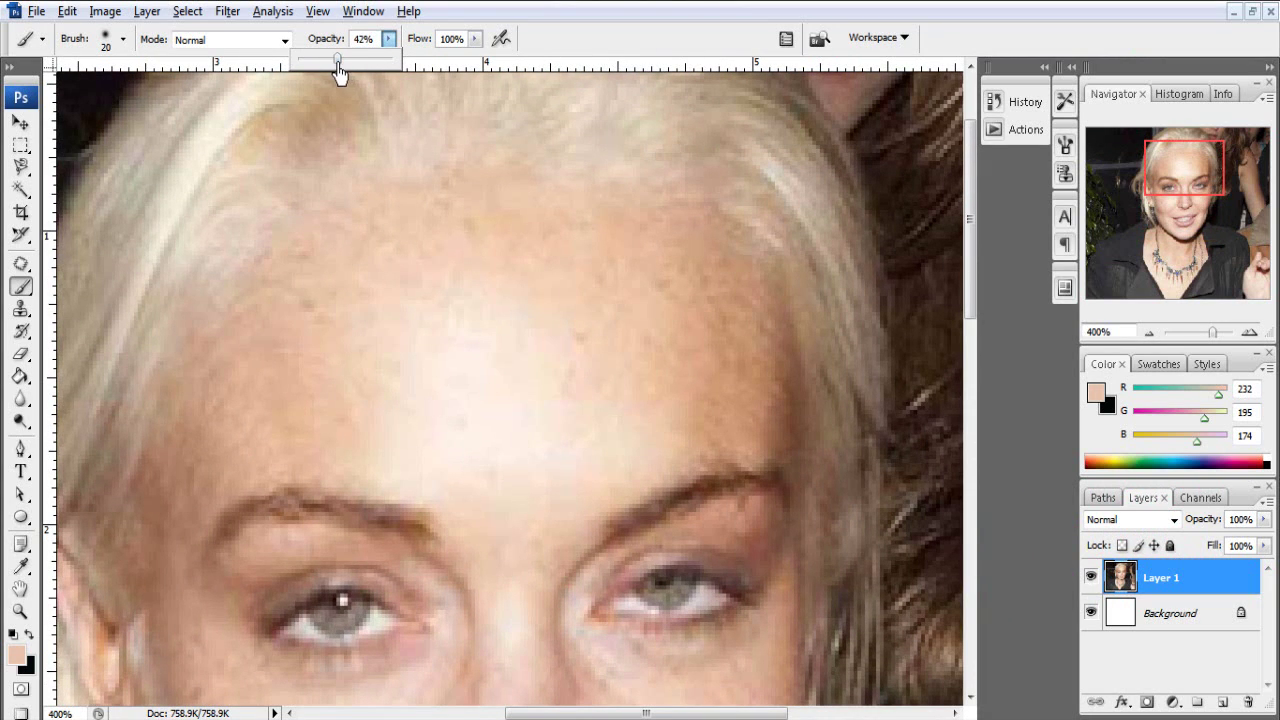
pyautogui.click(138, 262)
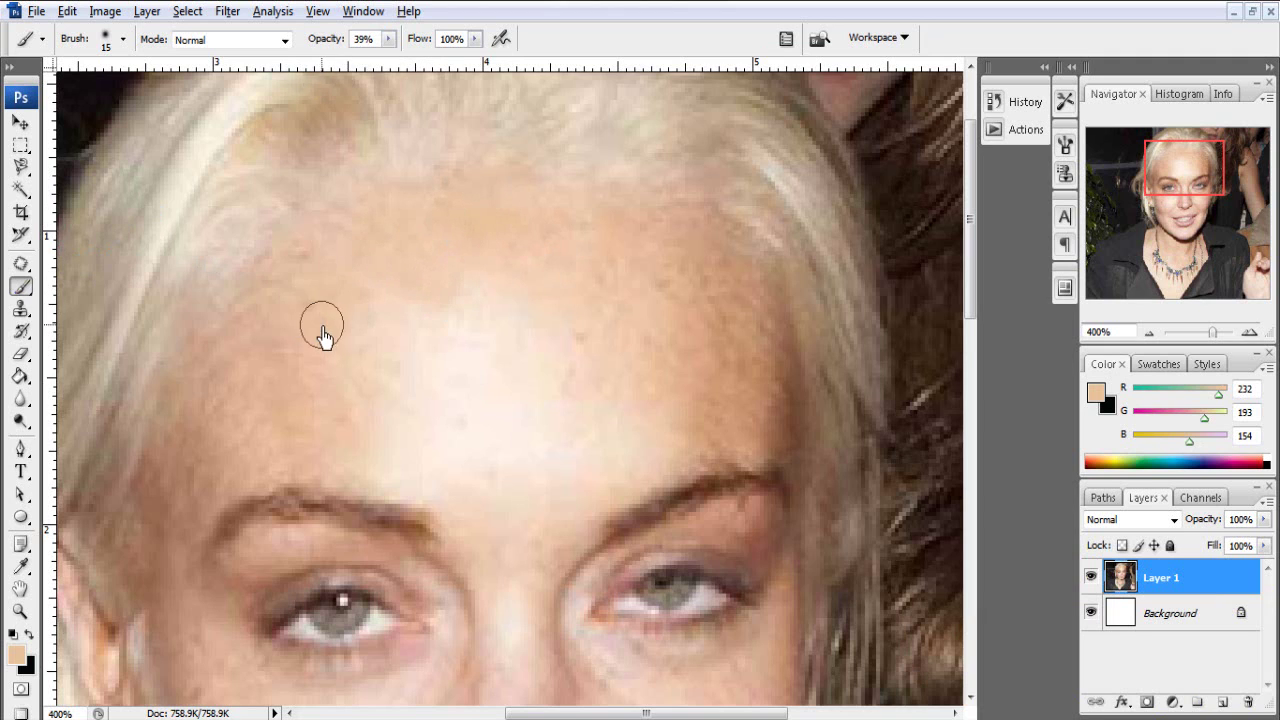
# Sample forehead skin tones and paint over the forehead and right-temple shadows
pyautogui.hotkey('ctrl', '-')
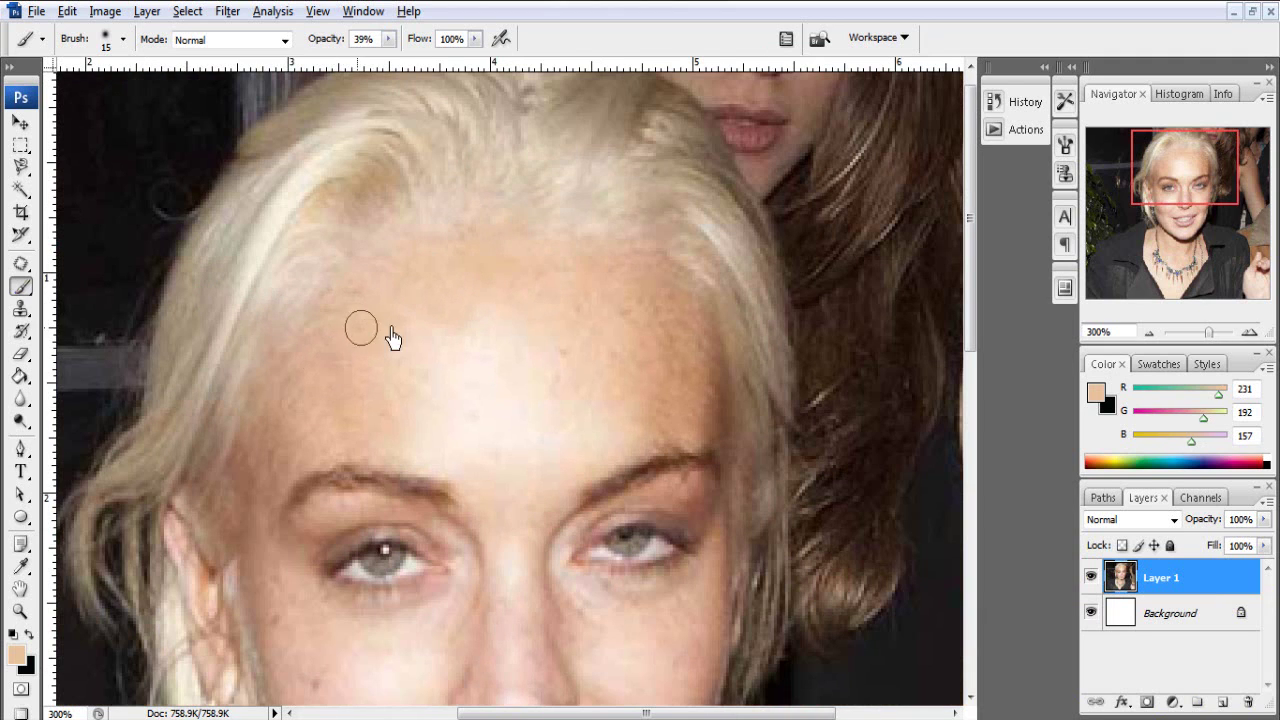
pyautogui.keyDown('alt'); pyautogui.click(577, 292); pyautogui.keyUp('alt')
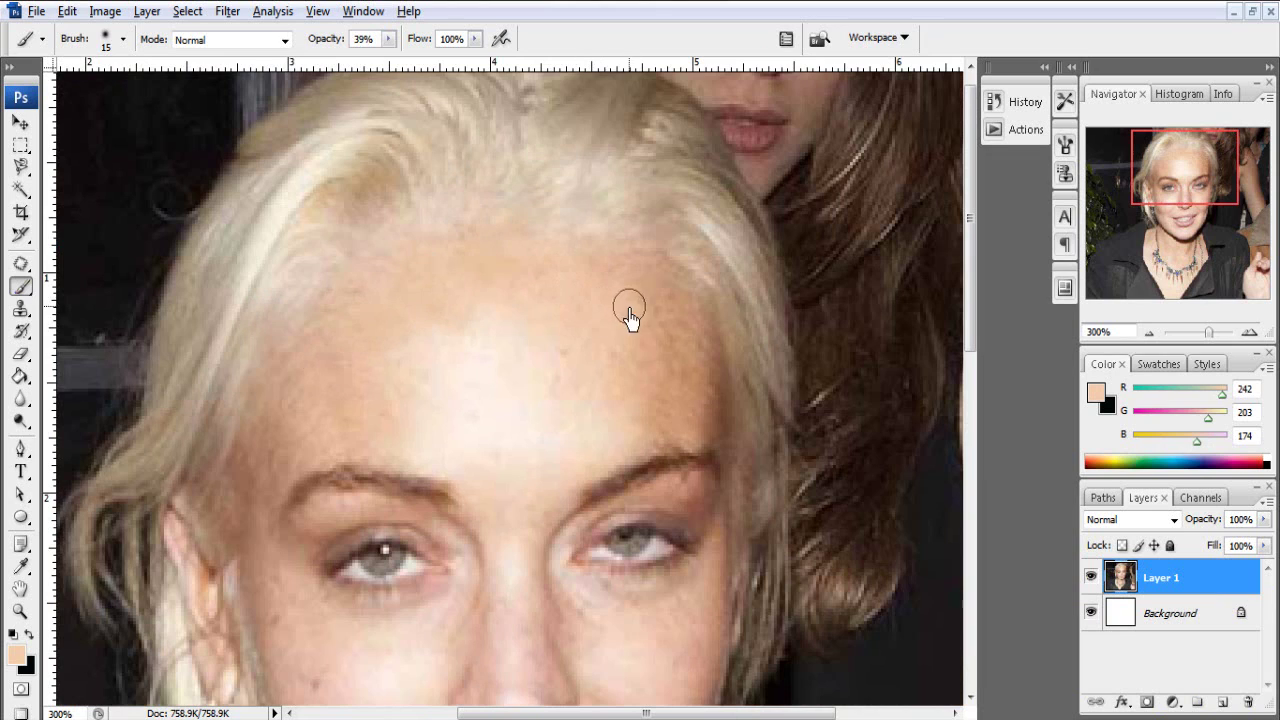
pyautogui.keyDown('alt'); pyautogui.click(537, 358); pyautogui.keyUp('alt')
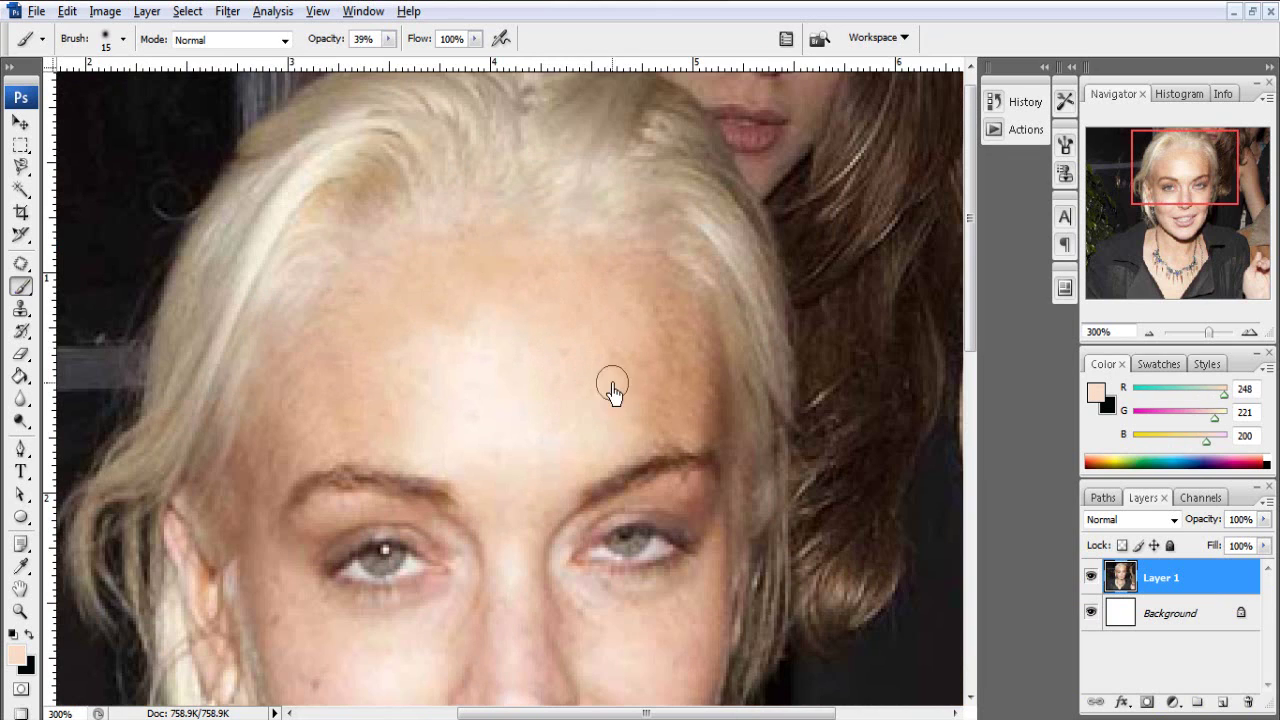
pyautogui.keyDown('alt'); pyautogui.click(682, 396); pyautogui.keyUp('alt')
pyautogui.moveTo(682, 396); pyautogui.dragTo(675, 358)
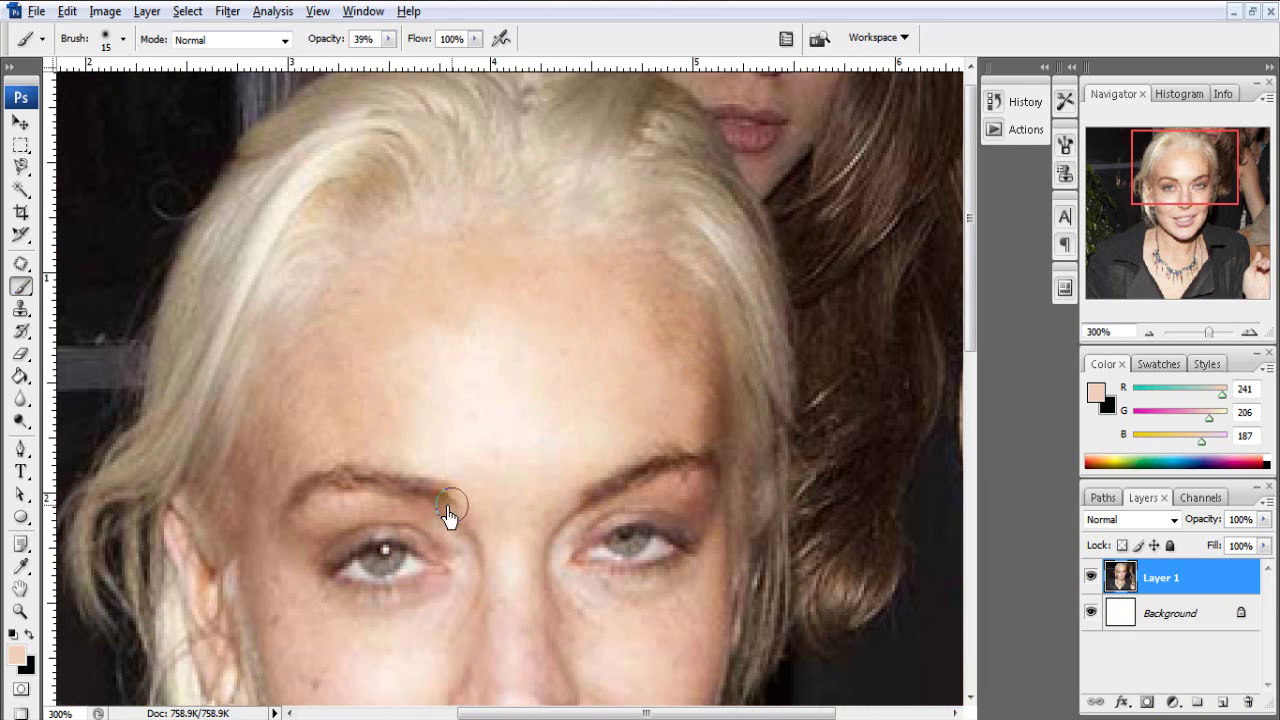
pyautogui.keyDown('alt'); pyautogui.click(414, 443); pyautogui.keyUp('alt')
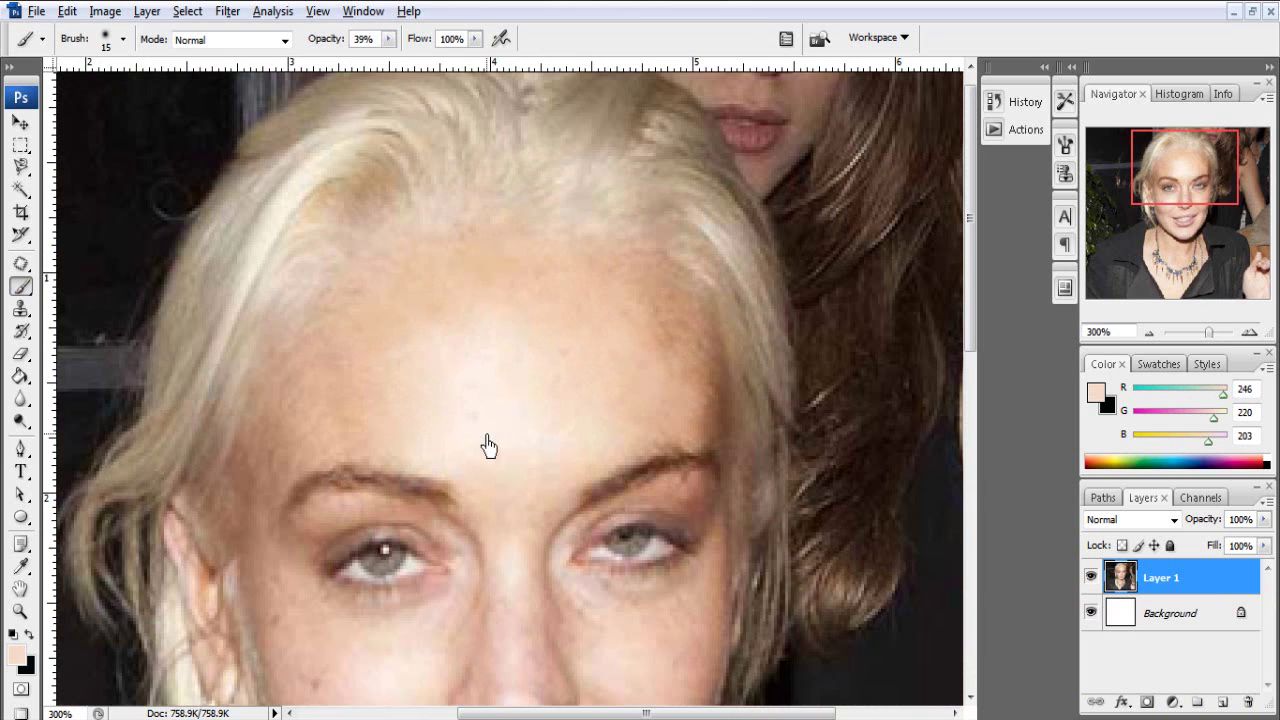
pyautogui.hotkey('ctrl', '+')
pyautogui.hotkey('ctrl', '+')
pyautogui.moveTo(488, 446); pyautogui.dragTo(480, 214)
# Sample skin near the nose and eye, then lighten under the right eye with a size-15 brush
pyautogui.press(']')
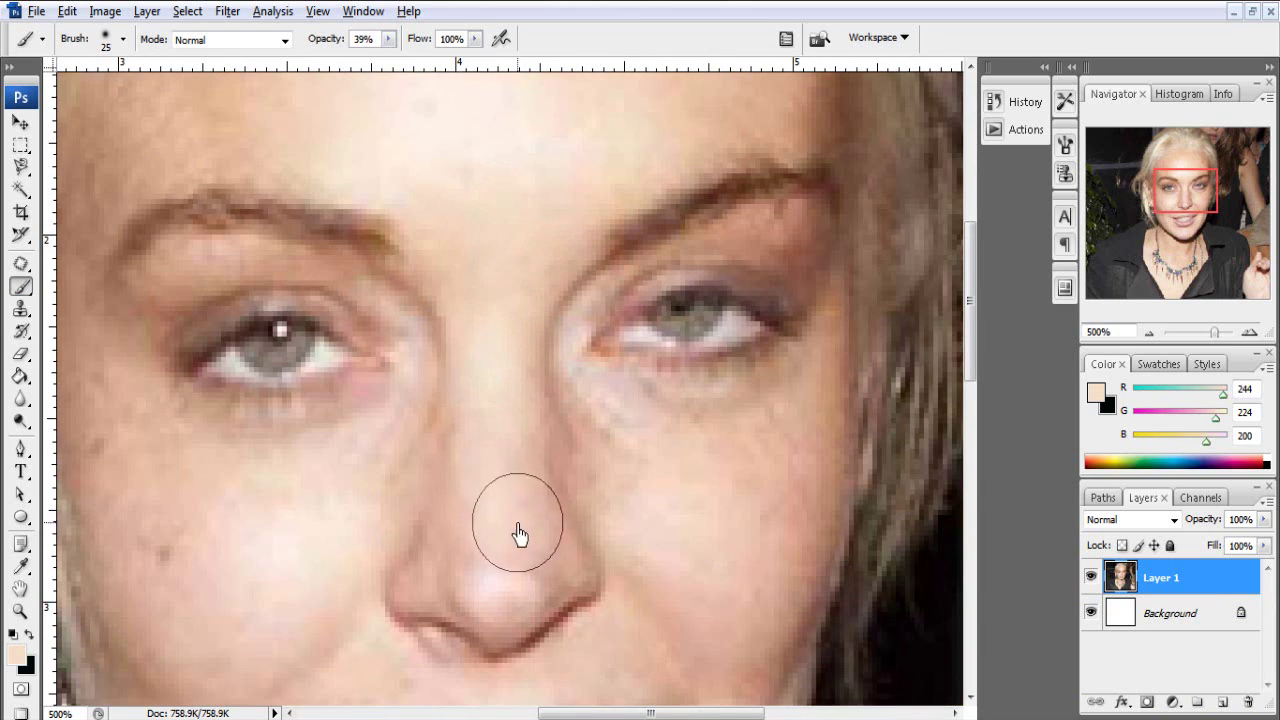
pyautogui.keyDown('alt'); pyautogui.click(476, 572); pyautogui.keyUp('alt')
pyautogui.press('[')
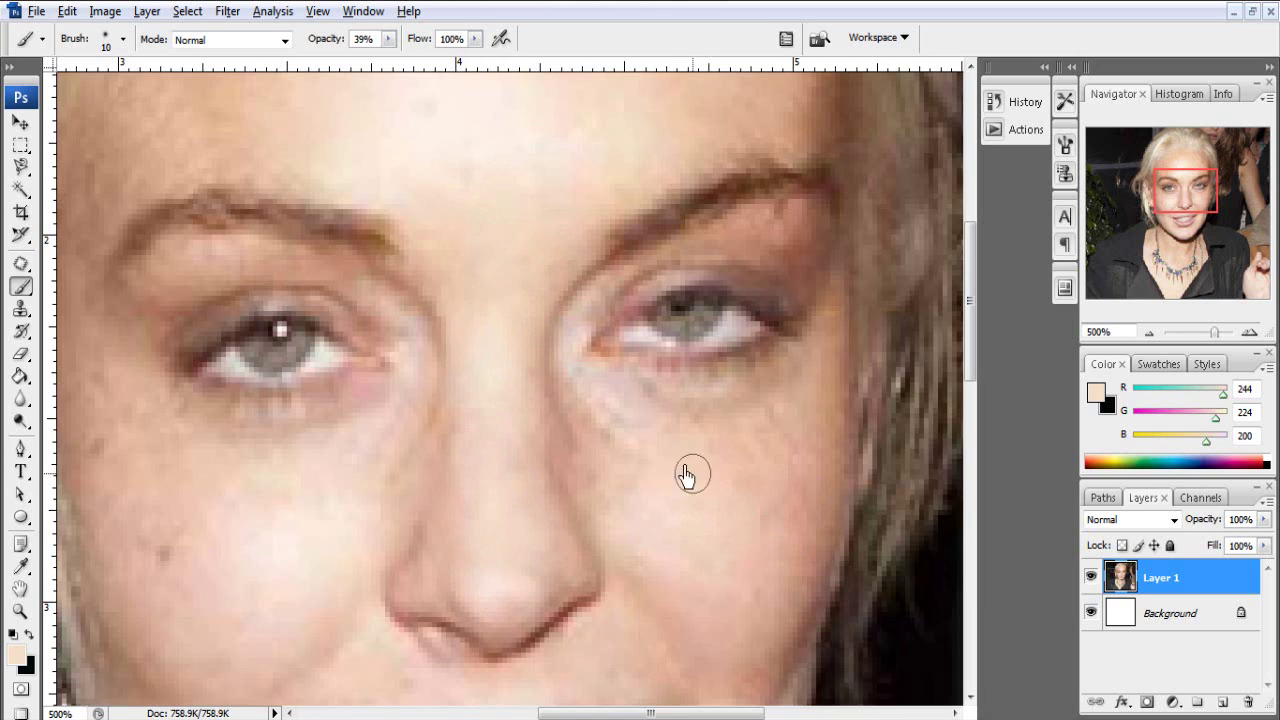
pyautogui.keyDown('alt'); pyautogui.click(663, 458); pyautogui.keyUp('alt')
pyautogui.moveTo(648, 409); pyautogui.dragTo(763, 403)
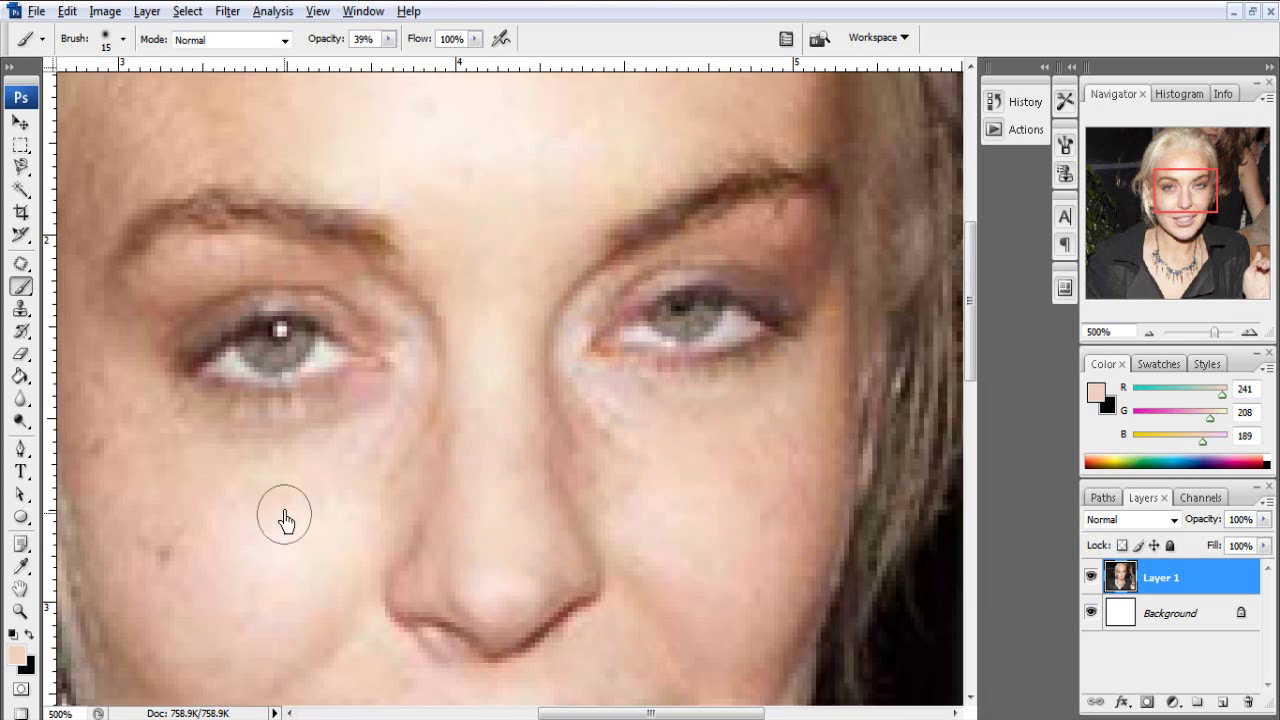
pyautogui.hotkey('ctrl', '-')
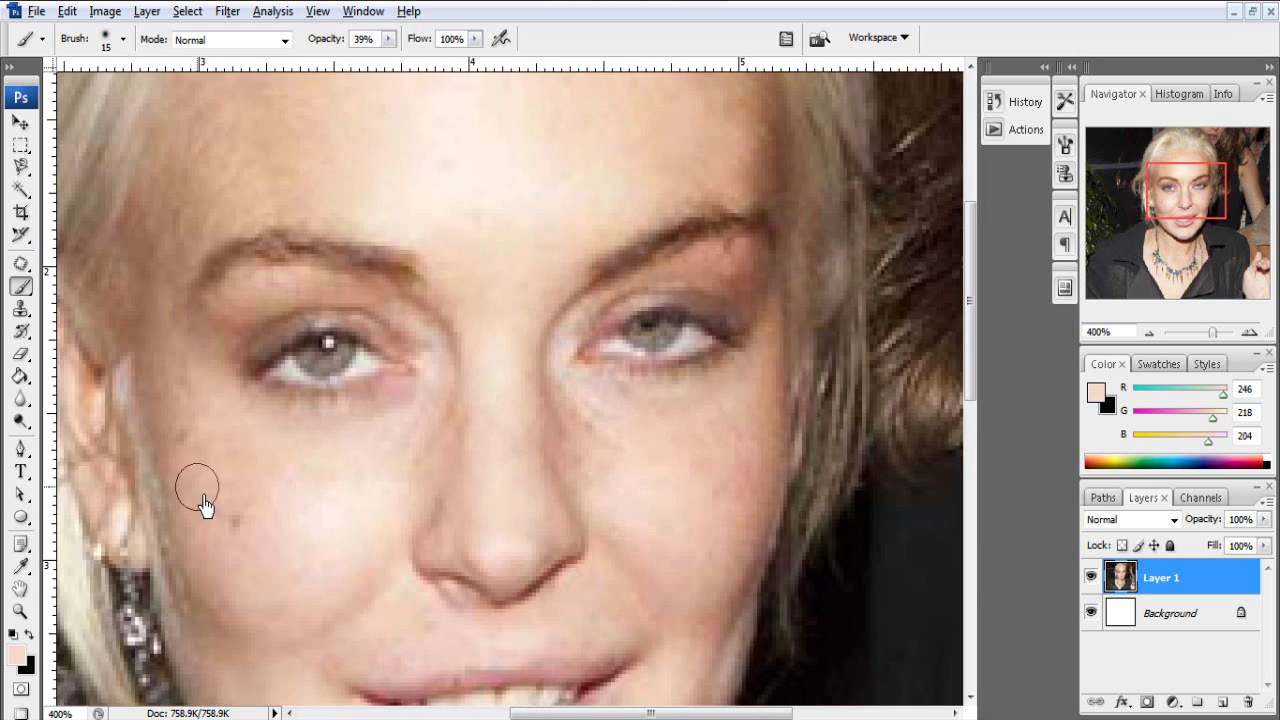
pyautogui.moveTo(200, 506); pyautogui.dragTo(428, 447)
# Sample fresh cheek skin tones and enlarge the brush to 25 for the cheeks
pyautogui.keyDown('alt'); pyautogui.click(428, 445); pyautogui.keyUp('alt')
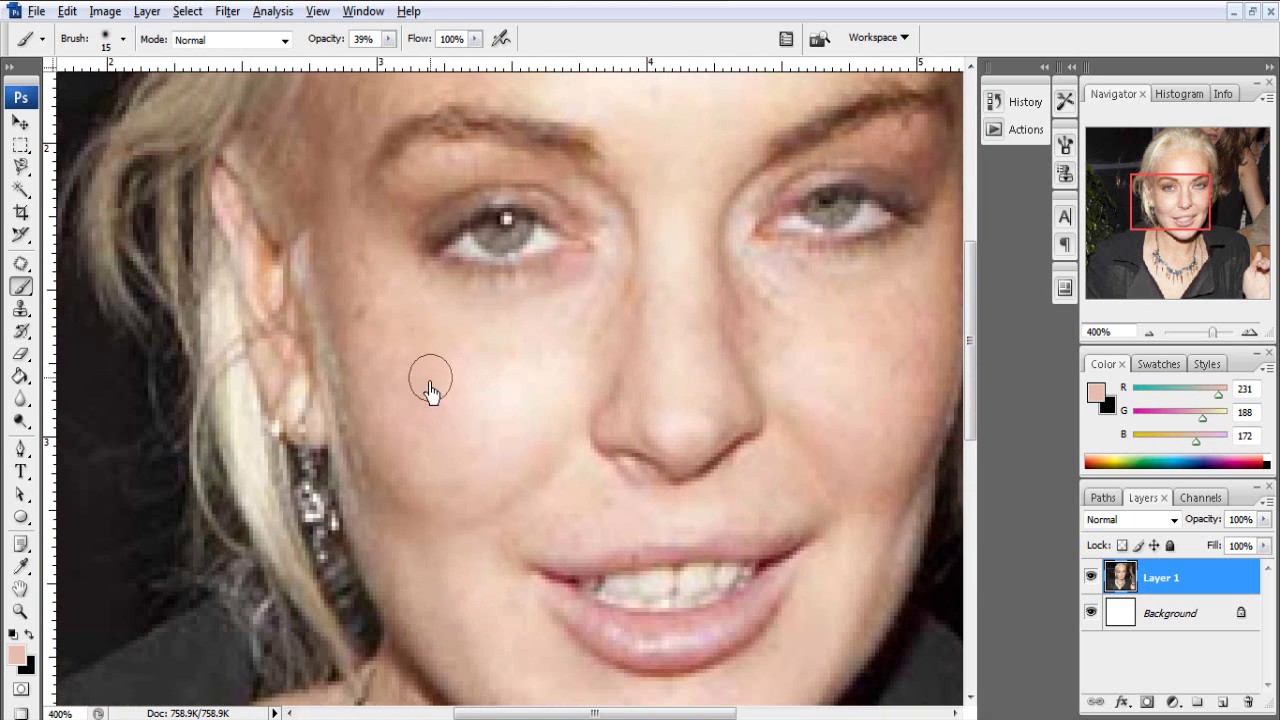
pyautogui.hotkey('ctrl', '-')
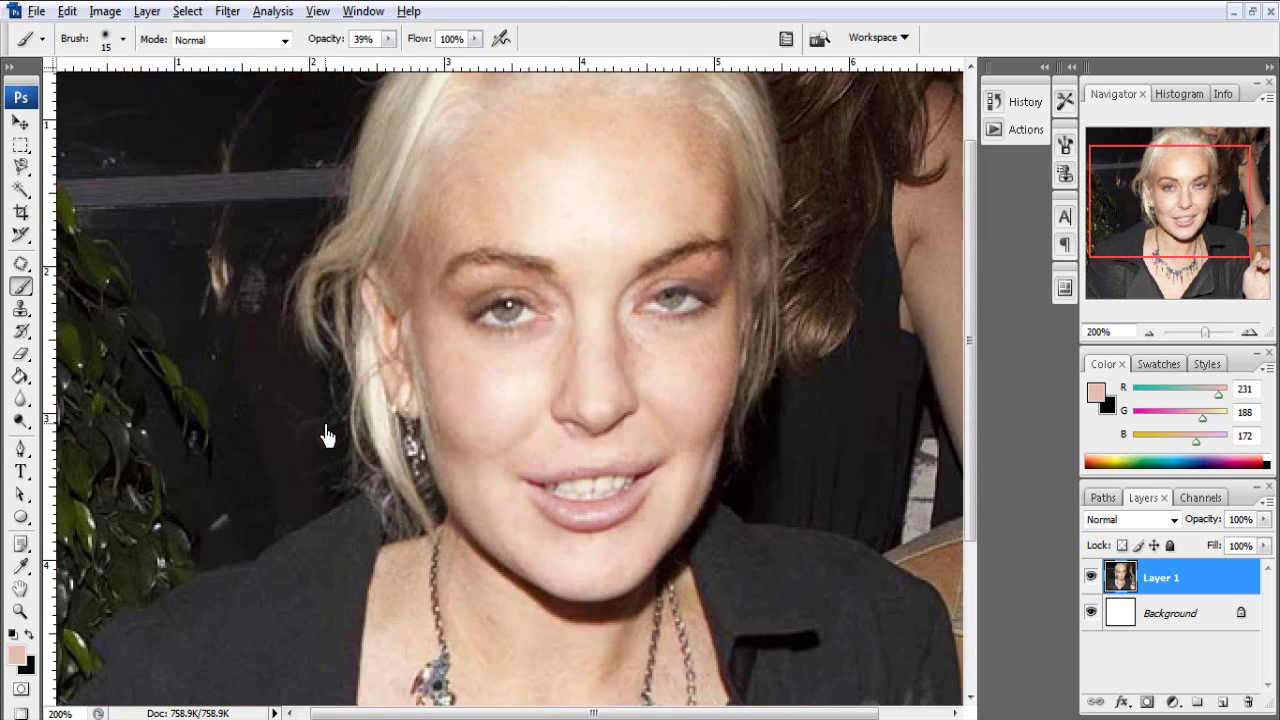
pyautogui.hotkey('ctrl', '+')
pyautogui.keyDown('alt'); pyautogui.click(794, 366); pyautogui.keyUp('alt')
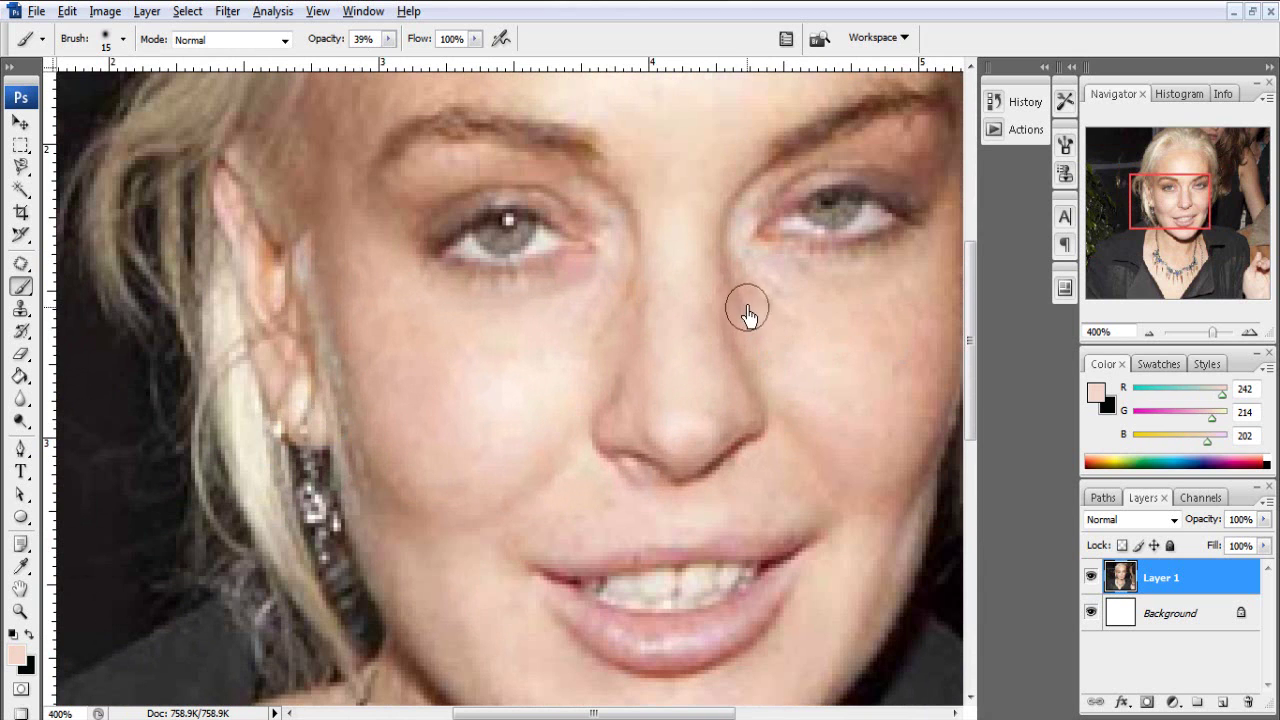
pyautogui.hotkey('ctrl', '-')
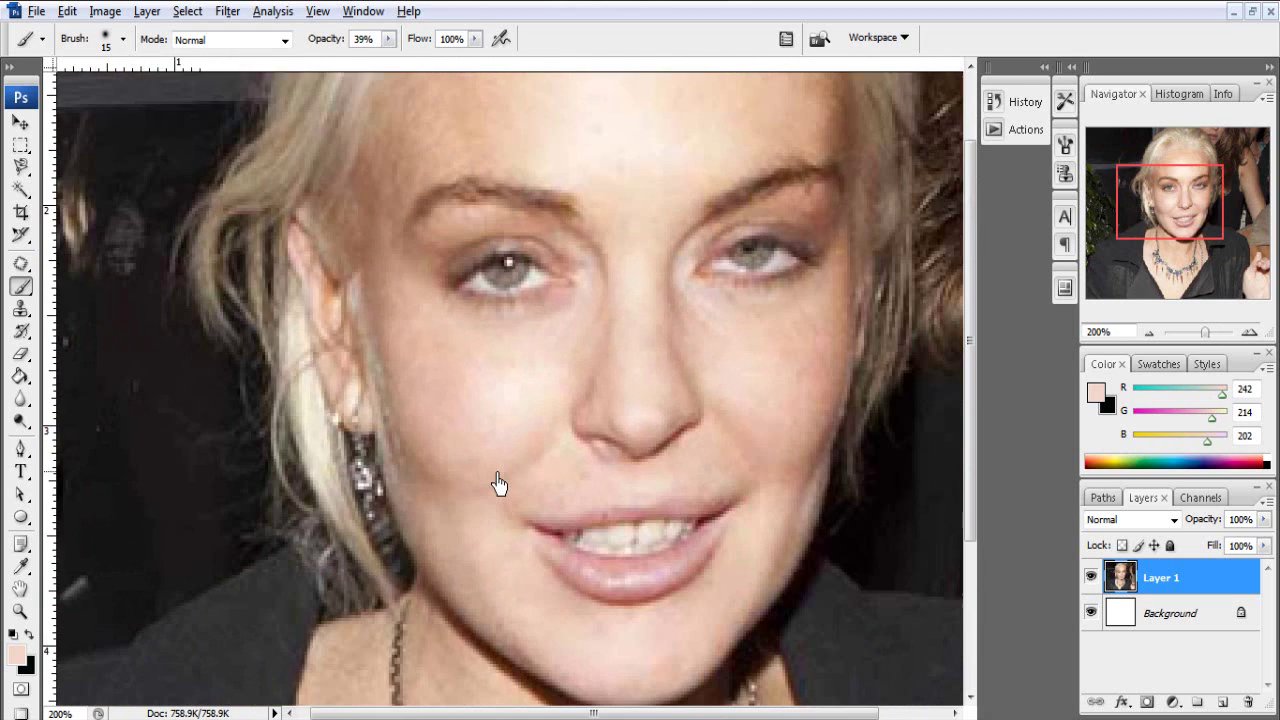
pyautogui.press(']')
pyautogui.keyDown('alt'); pyautogui.click(507, 425); pyautogui.keyUp('alt')
# Zoom out to 200% and set the brush to 14% opacity, size 30
pyautogui.hotkey('ctrl', '-')
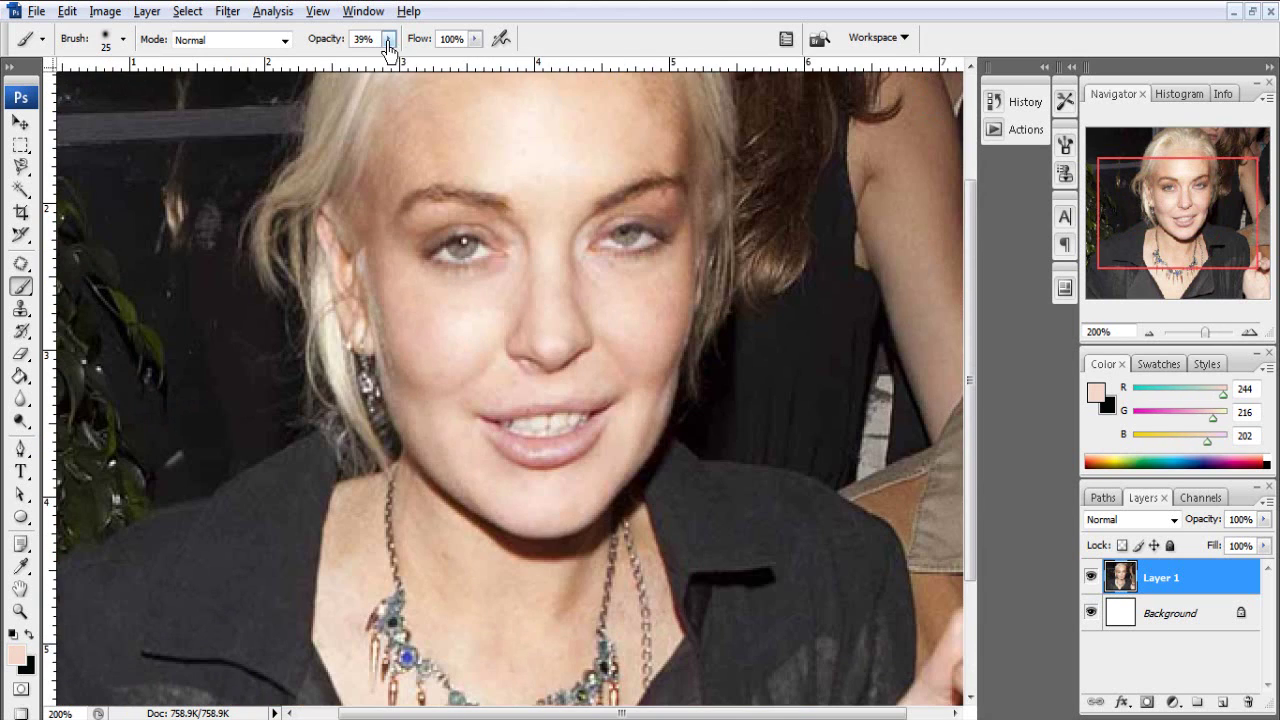
pyautogui.click(388, 38)
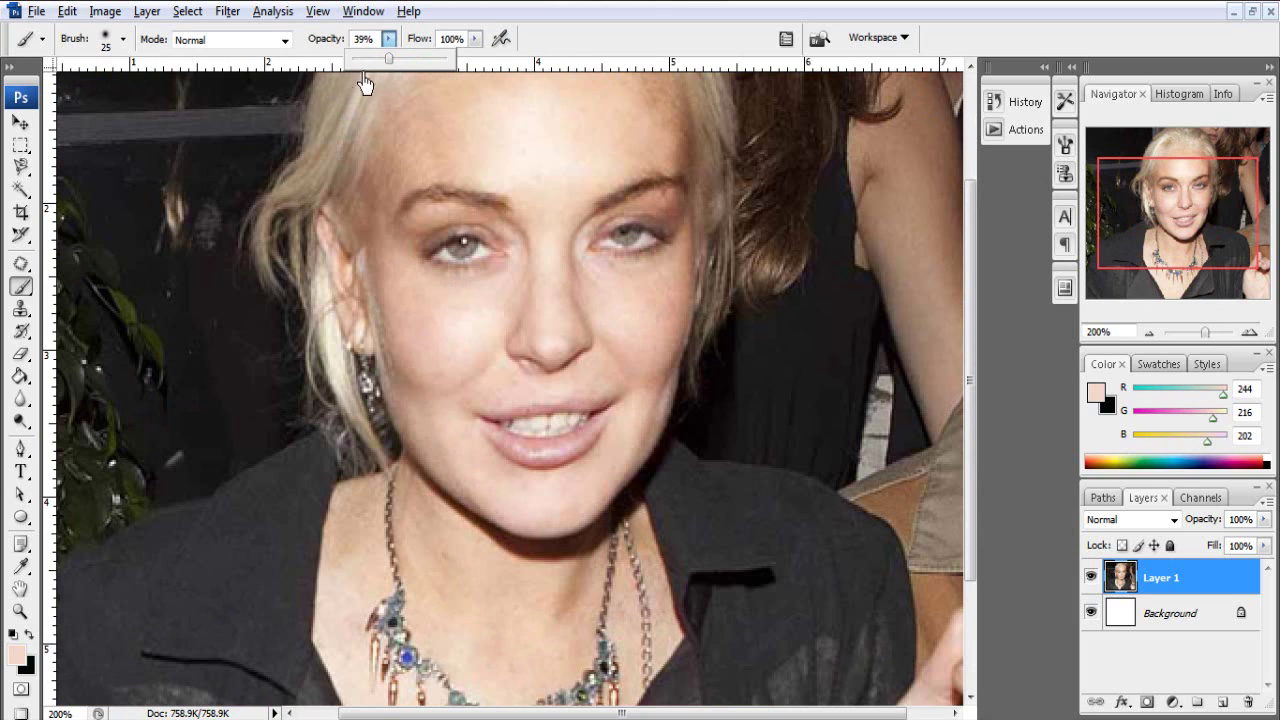
pyautogui.keyDown('alt'); pyautogui.click(450, 375); pyautogui.keyUp('alt')
pyautogui.press(']')
pyautogui.press('[')
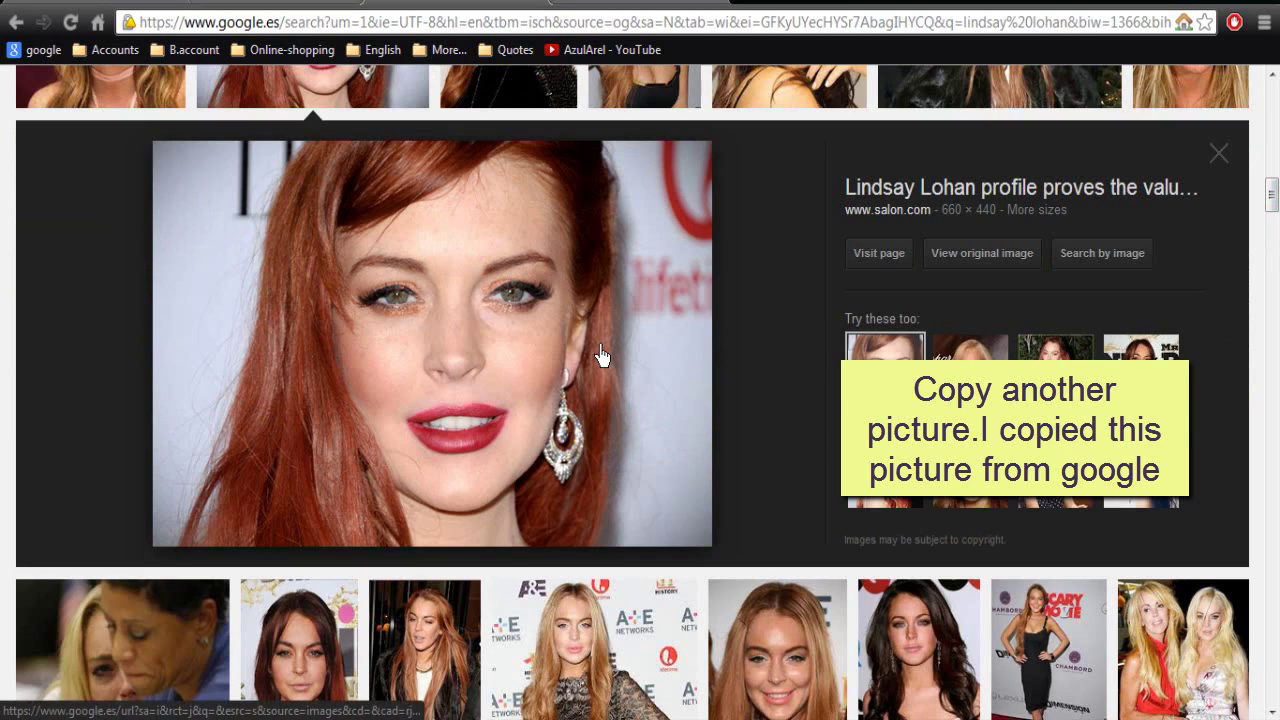
# Copy the red-haired woman's close-up portrait from the Google Images results
pyautogui.rightClick(484, 352)
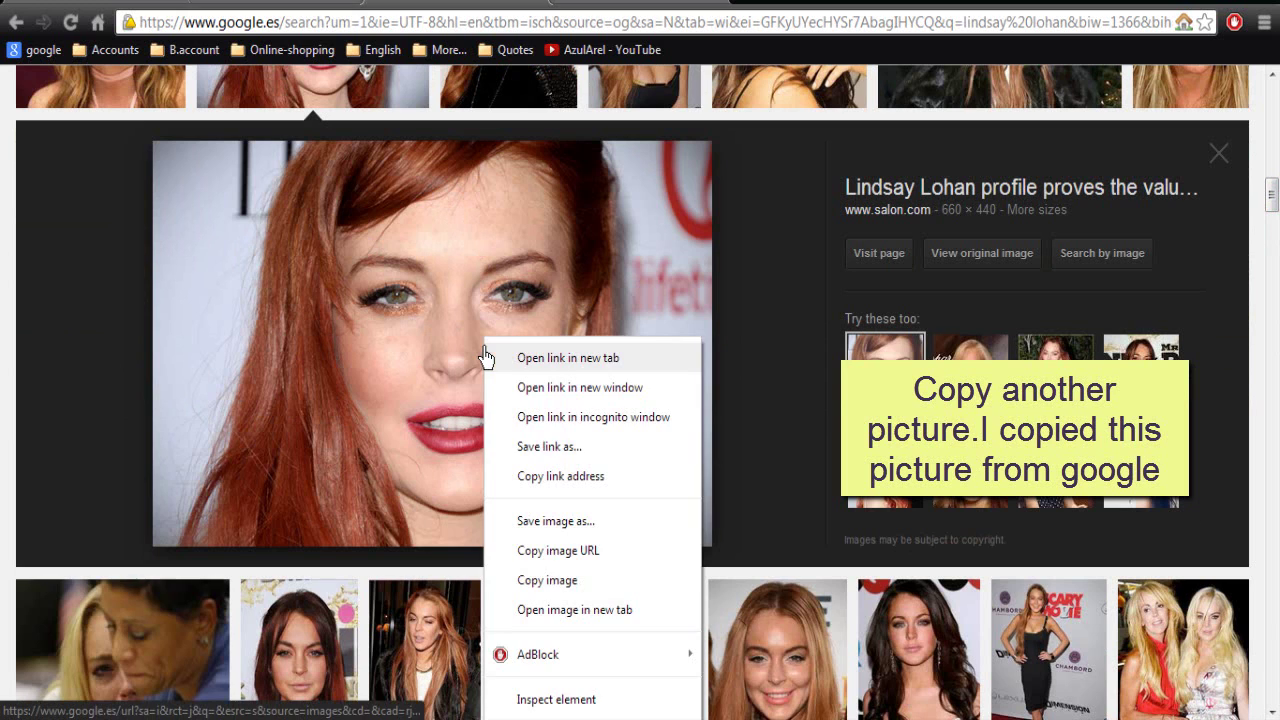
pyautogui.click(556, 582)
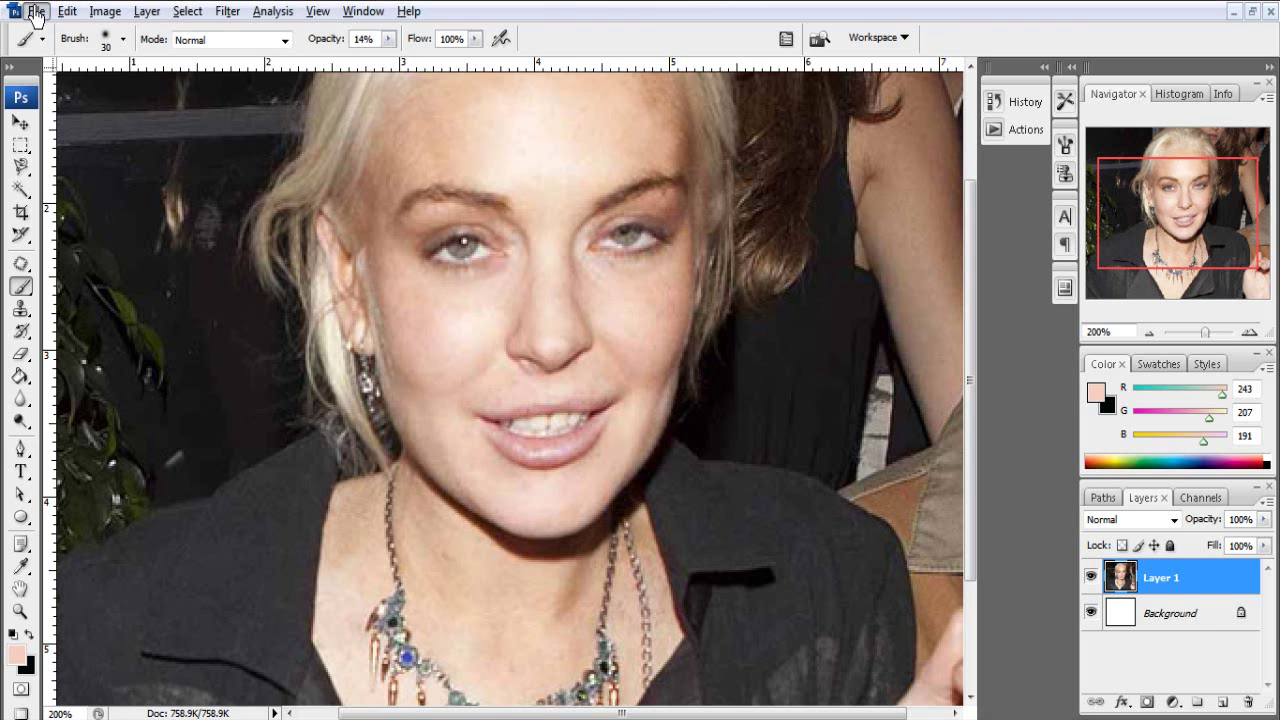
# Create a new document, paste the red-haired portrait, pick Rectangular Marquee, and float the windows
pyautogui.click(37, 14)
pyautogui.click(50, 21)
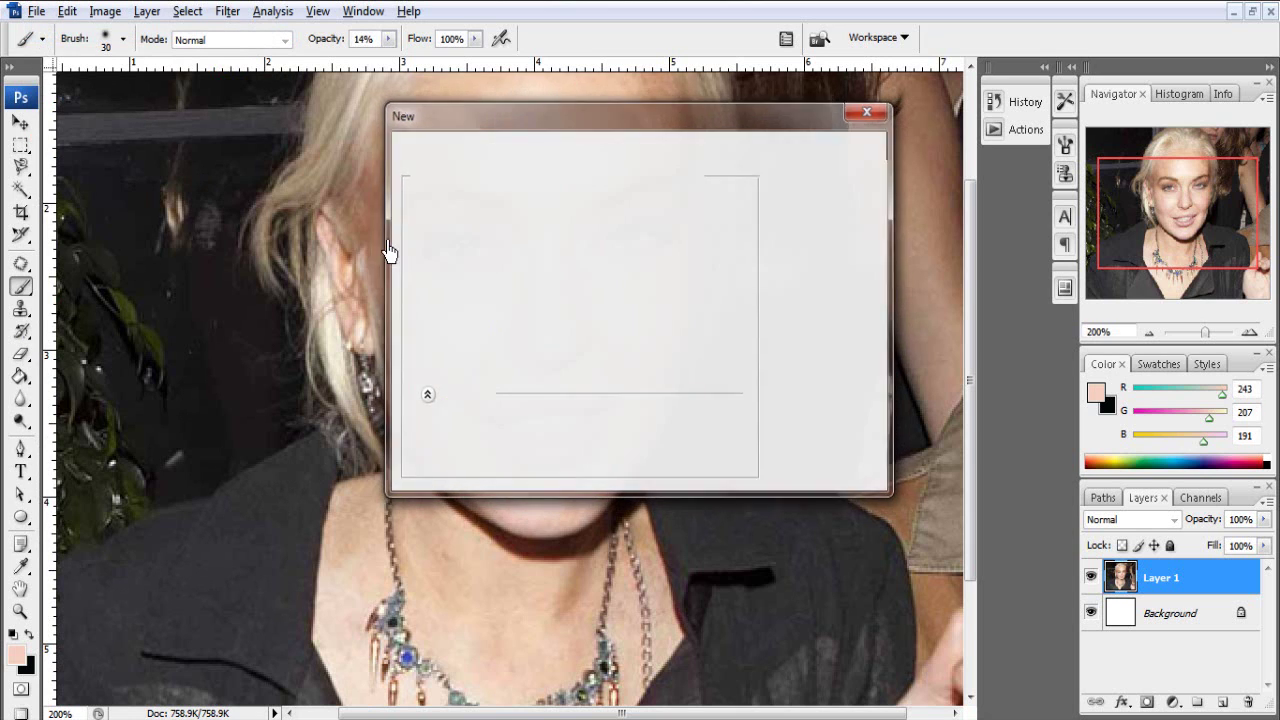
pyautogui.press('Return')
pyautogui.hotkey('ctrl', 'v')
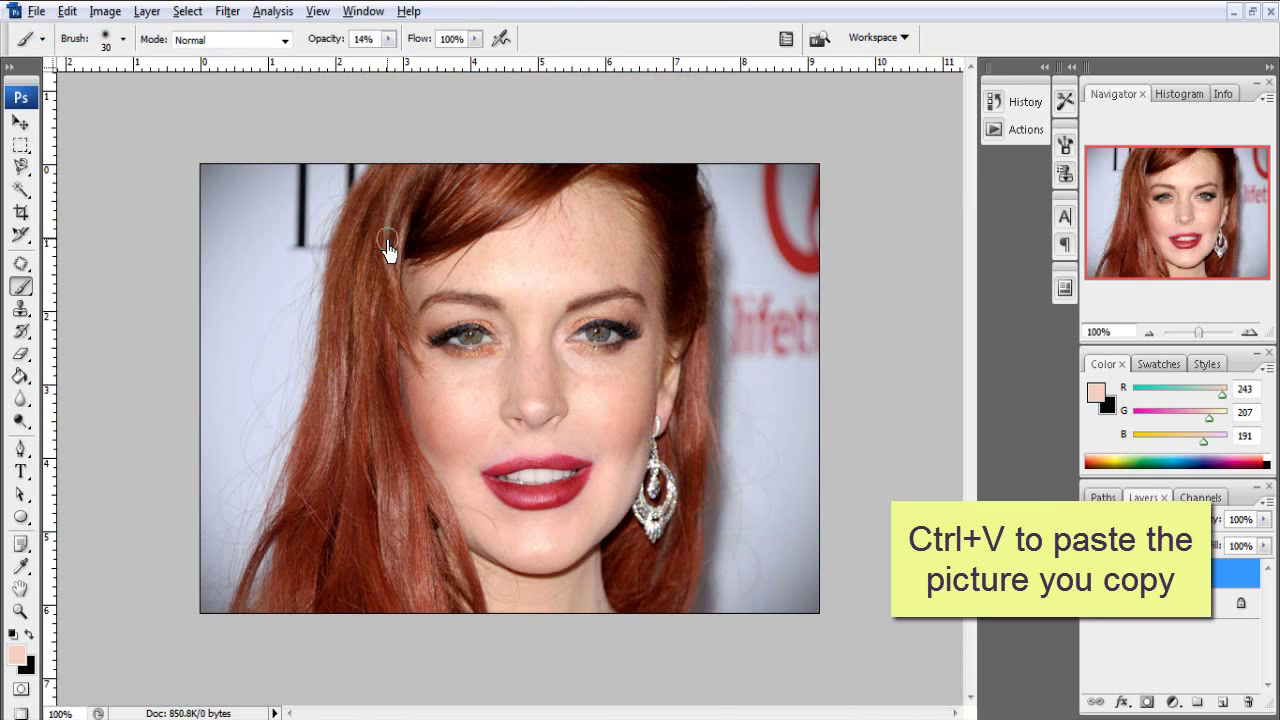
pyautogui.click(21, 146)
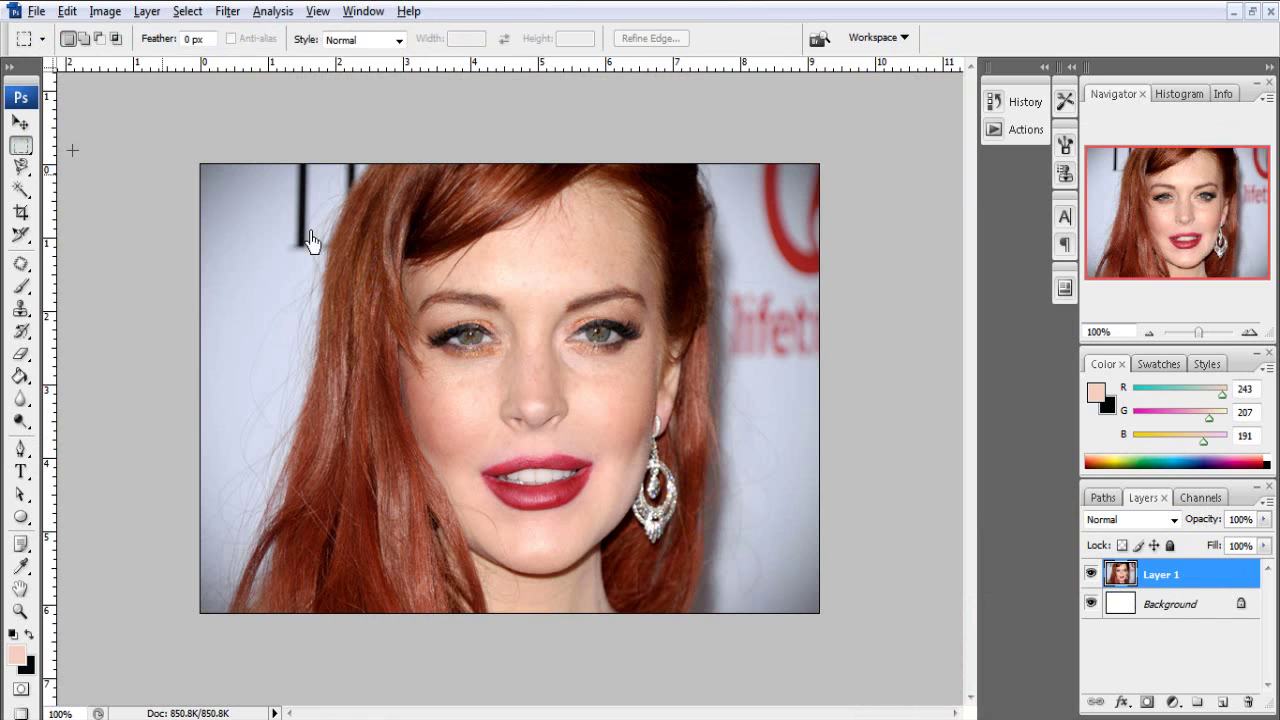
pyautogui.click(1251, 11)
# Extend the eye selection and move it into Untitled-8 as Layer 2, then maximize that window
pyautogui.moveTo(598, 194); pyautogui.dragTo(988, 137)
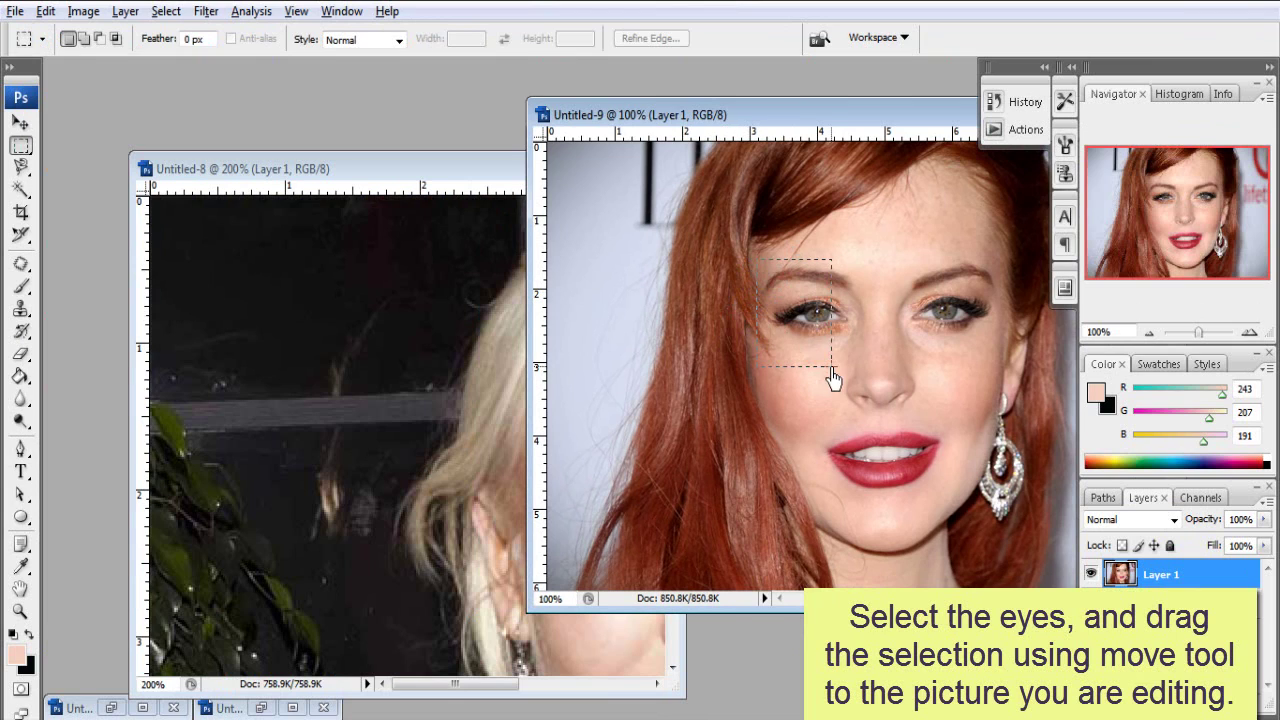
pyautogui.moveTo(966, 350)
pyautogui.mouseDown()
pyautogui.moveTo(1015, 342)
pyautogui.moveTo(1010, 356)
pyautogui.mouseUp()
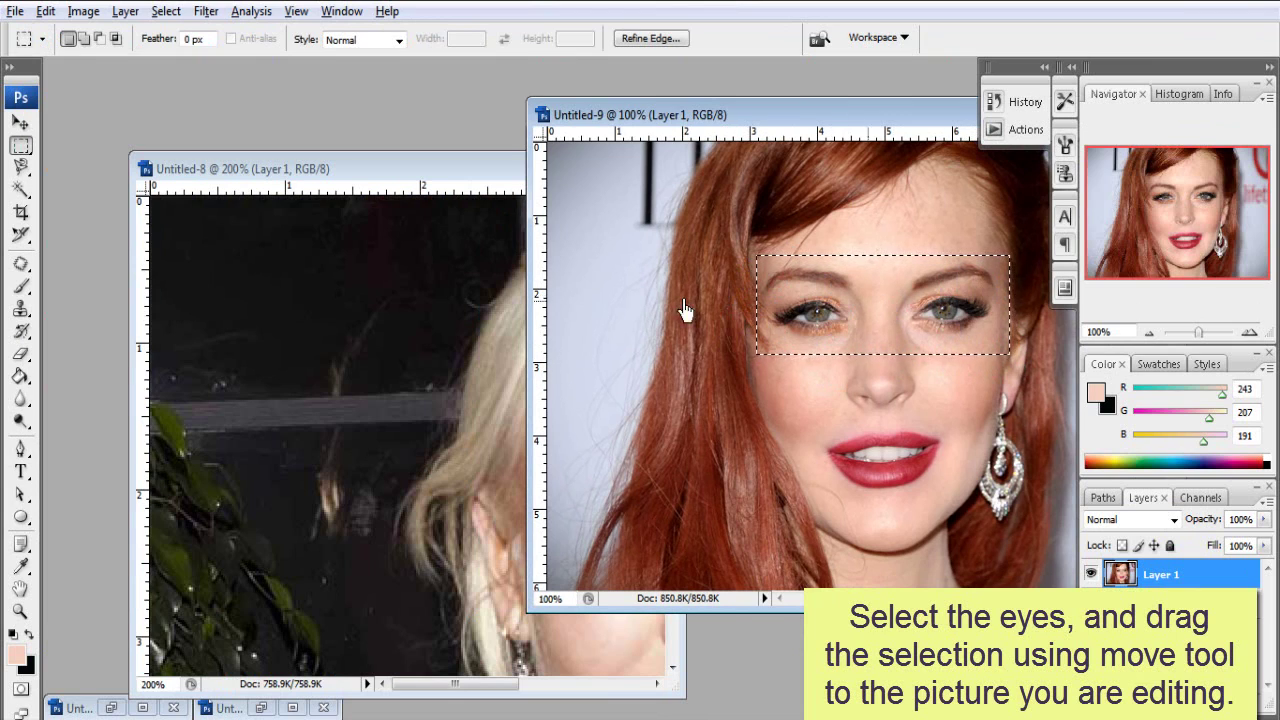
pyautogui.click(20, 122)
pyautogui.moveTo(854, 286)
pyautogui.mouseDown()
pyautogui.moveTo(625, 372)
pyautogui.moveTo(490, 481)
pyautogui.mouseUp()
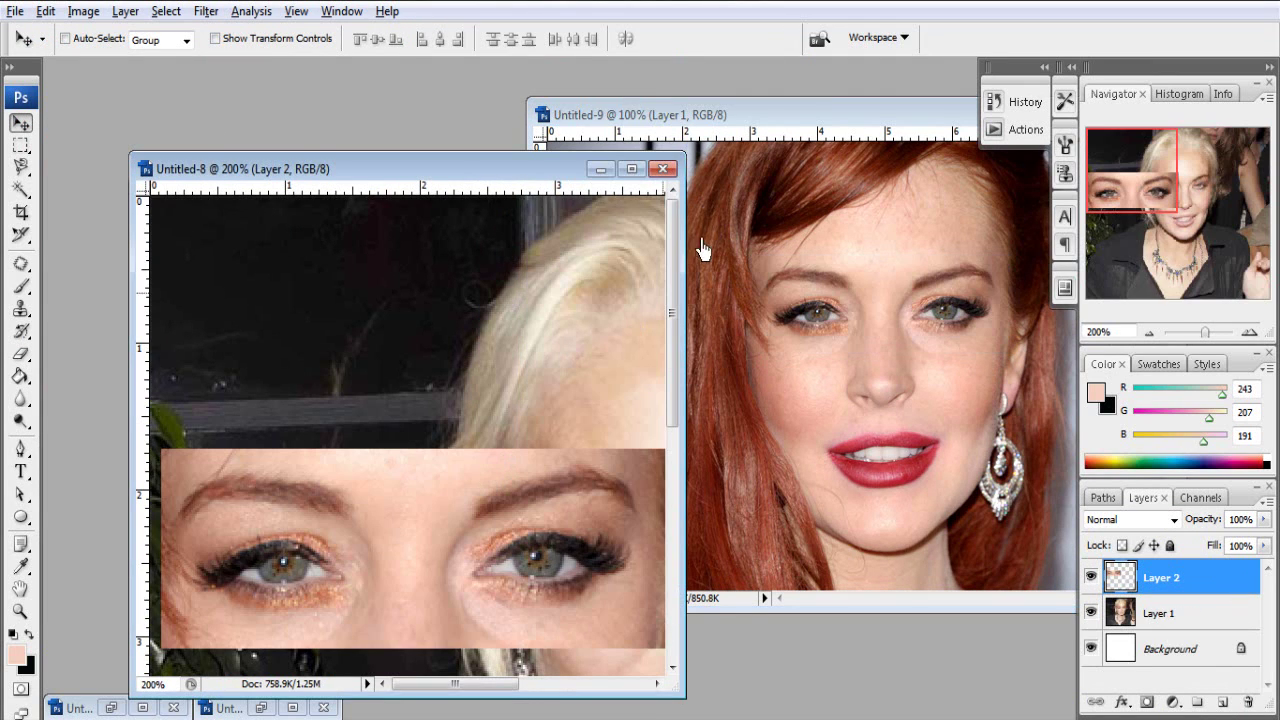
pyautogui.click(632, 170)
# Free-transform the red-haired eye strip onto the blonde woman's face, scaled to about 67%
pyautogui.hotkey('ctrl', 't')
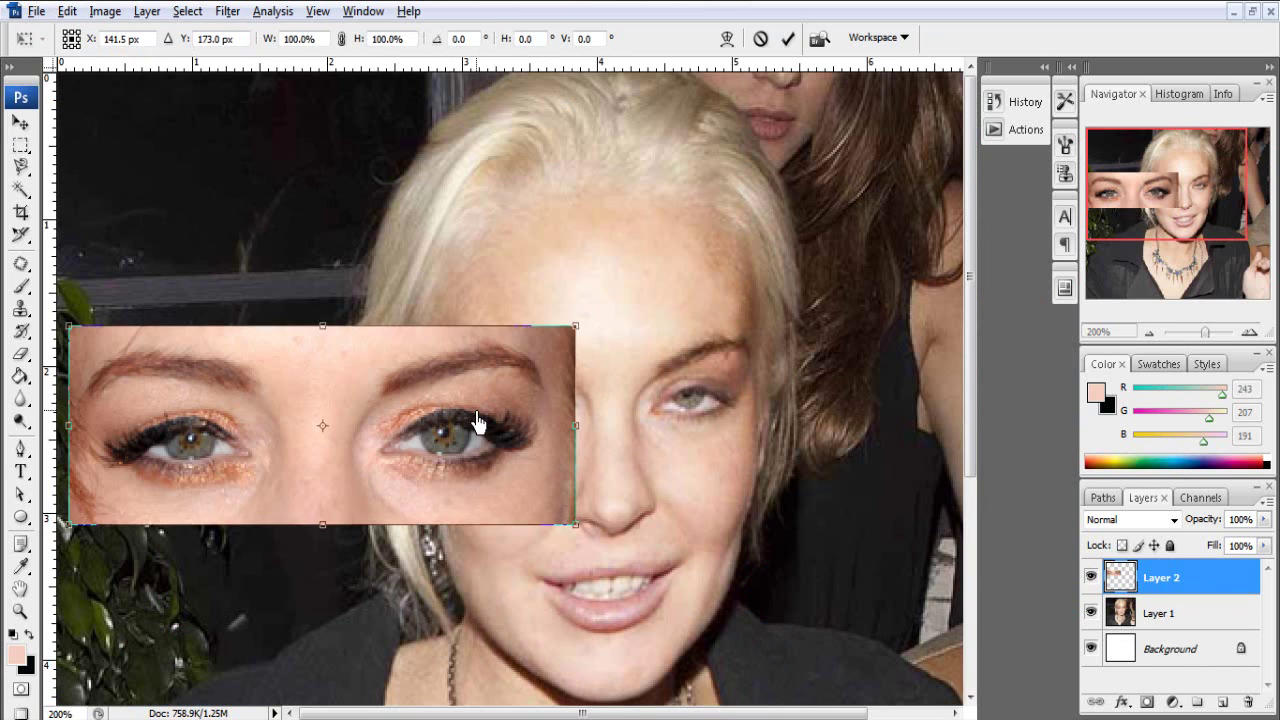
pyautogui.moveTo(477, 422); pyautogui.dragTo(791, 369)
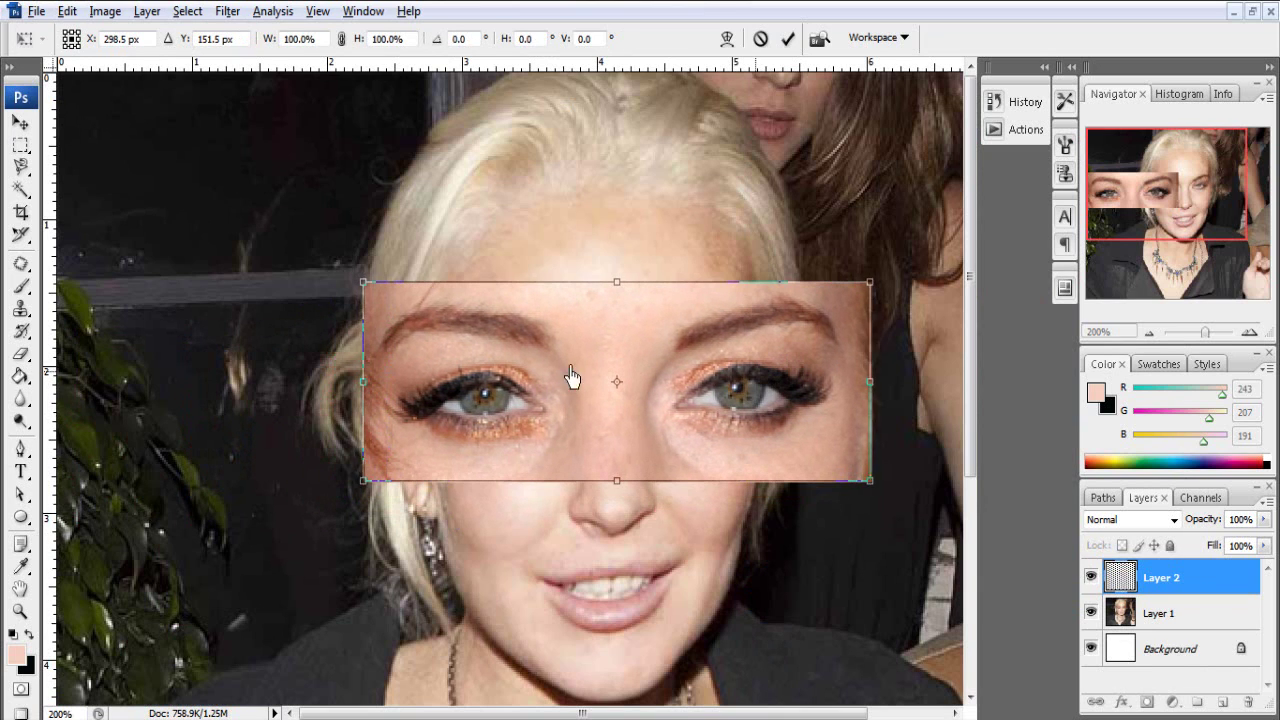
pyautogui.moveTo(366, 295)
pyautogui.mouseDown()
pyautogui.moveTo(491, 397)
pyautogui.moveTo(563, 354)
pyautogui.moveTo(543, 368)
pyautogui.mouseUp()
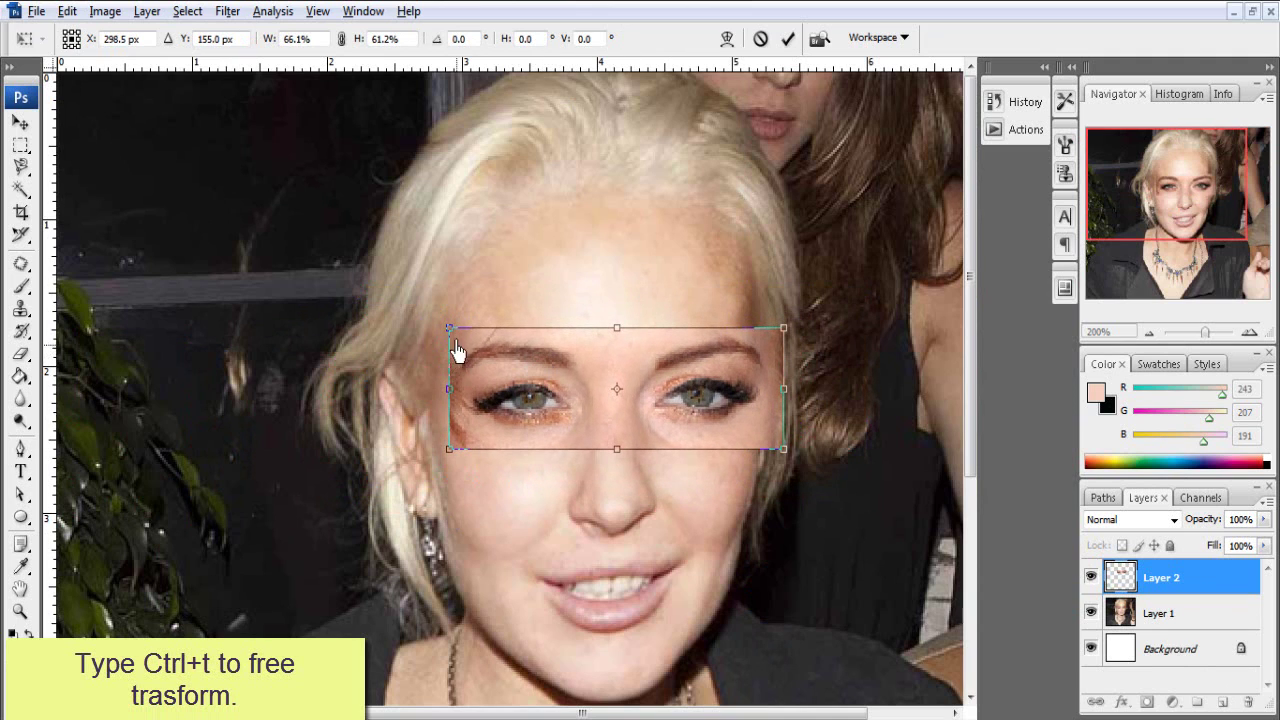
pyautogui.moveTo(450, 340)
pyautogui.mouseDown()
pyautogui.moveTo(434, 335)
pyautogui.moveTo(444, 327)
pyautogui.mouseUp()
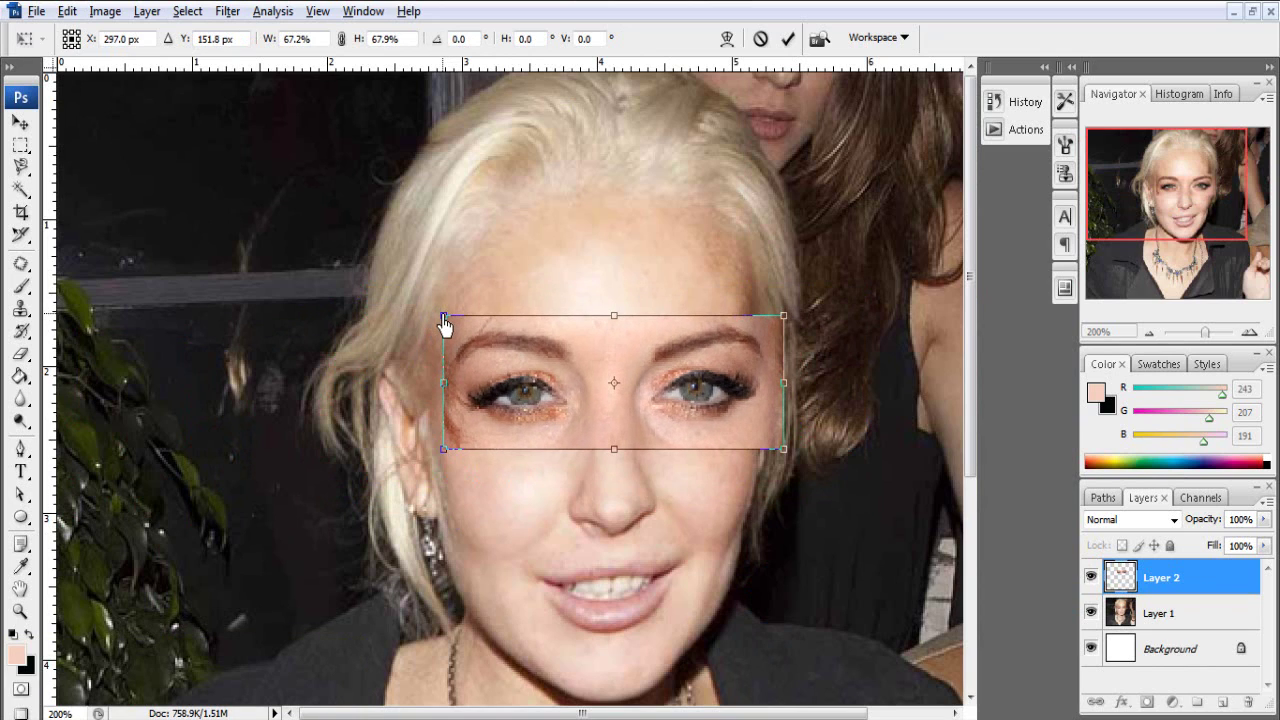
# Drop Layer 2 to 44% opacity and nudge the eye patch down into alignment
pyautogui.click(1264, 521)
pyautogui.moveTo(1219, 548); pyautogui.dragTo(1214, 547)
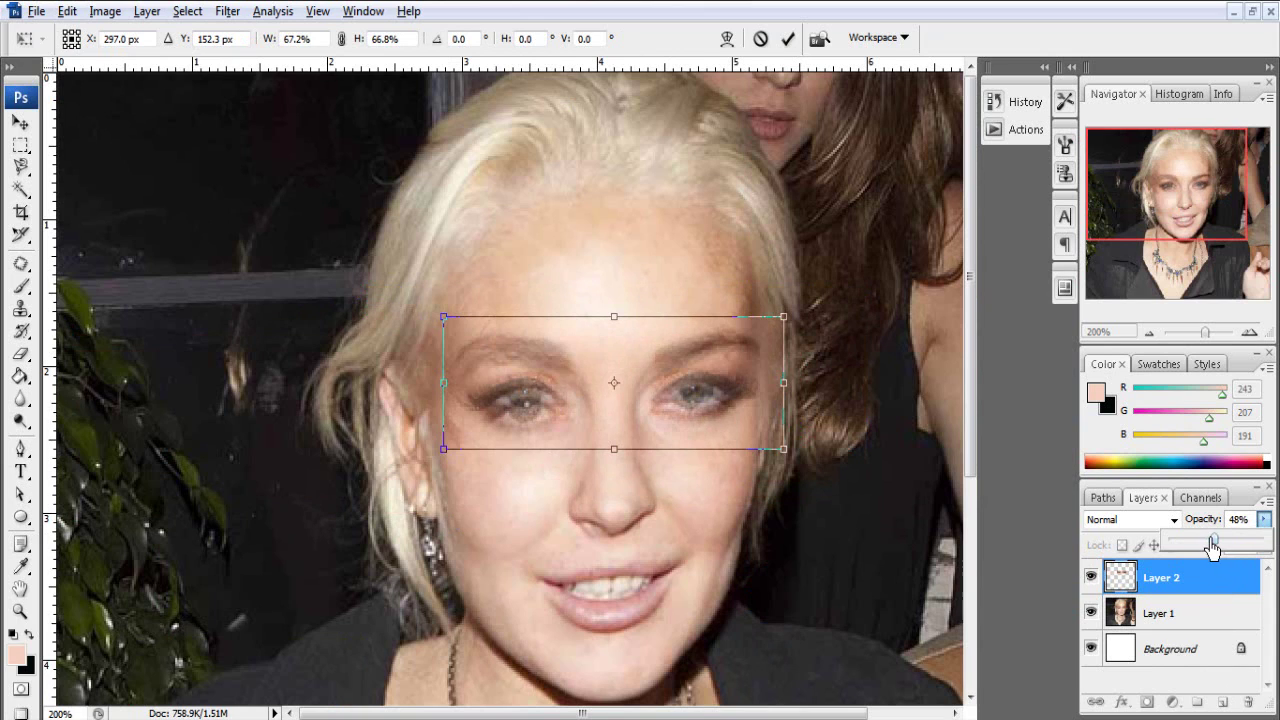
pyautogui.press('Down')
pyautogui.press('Down')
pyautogui.press('Down')
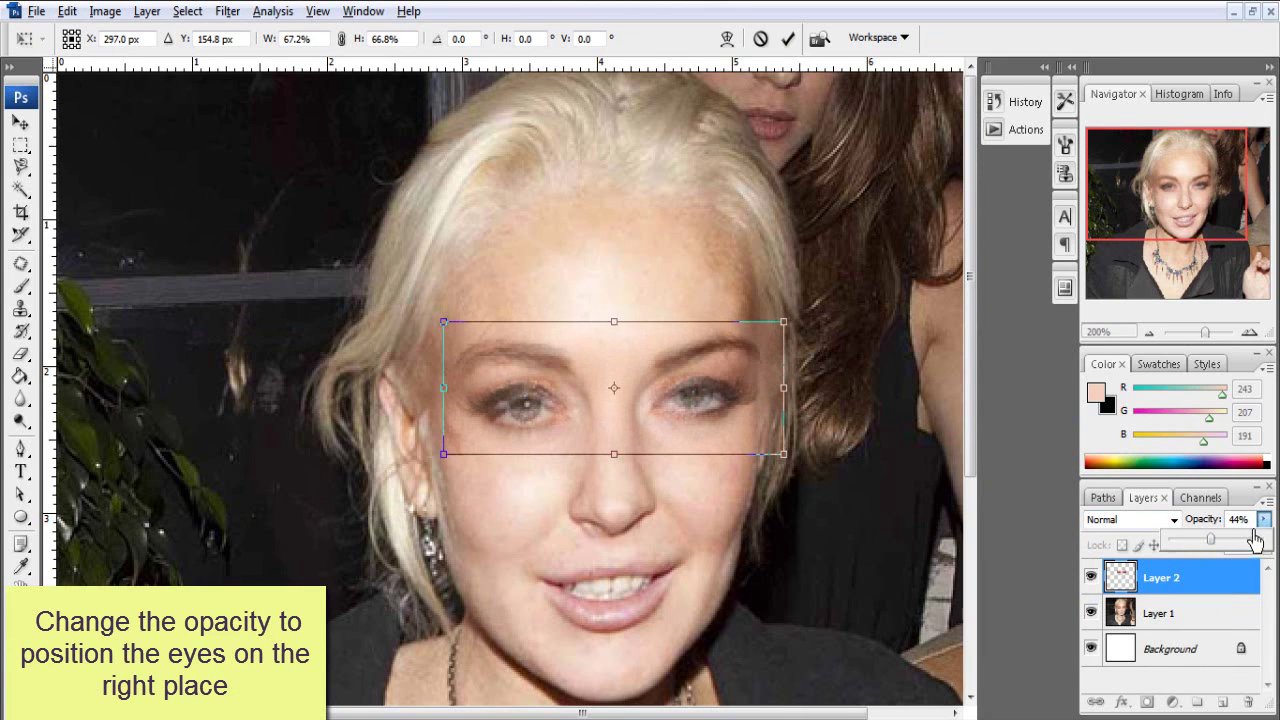
pyautogui.click(1250, 525)
pyautogui.press('Down')
pyautogui.press('Down')
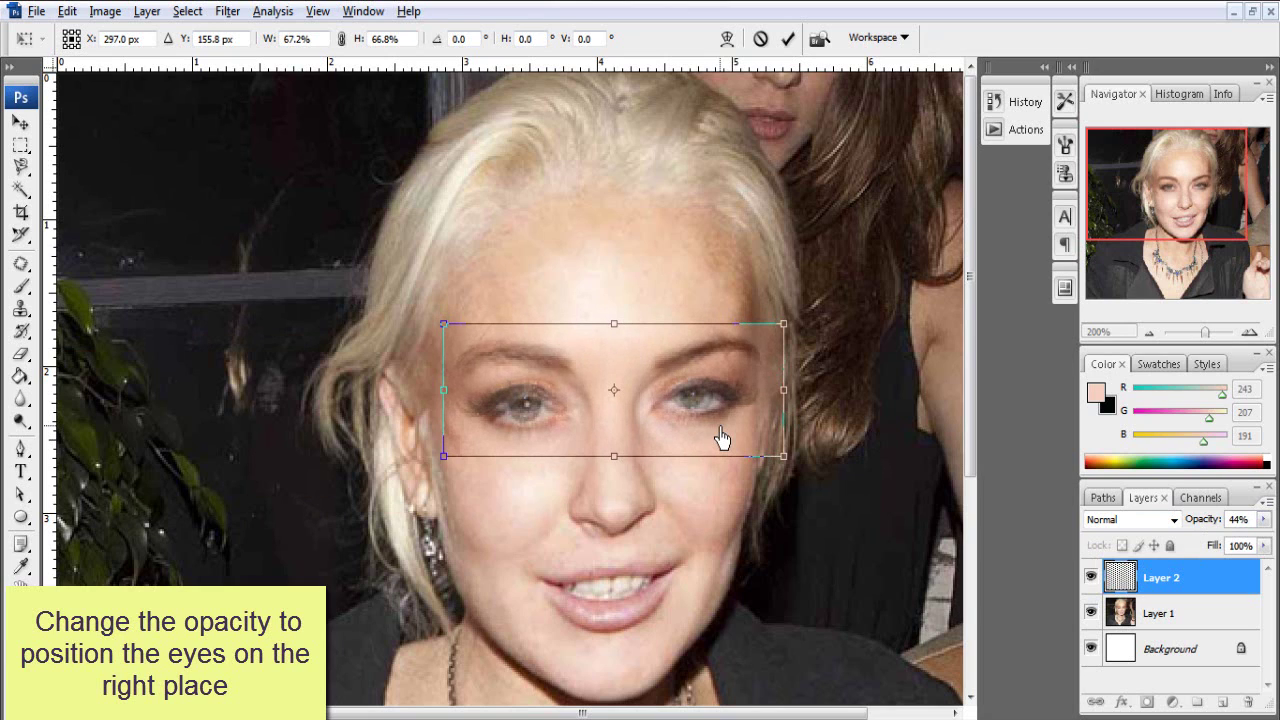
pyautogui.press('Left')
pyautogui.press('Left')
pyautogui.press('Down')
pyautogui.press('Down')
pyautogui.press('Down')
pyautogui.press('Right')
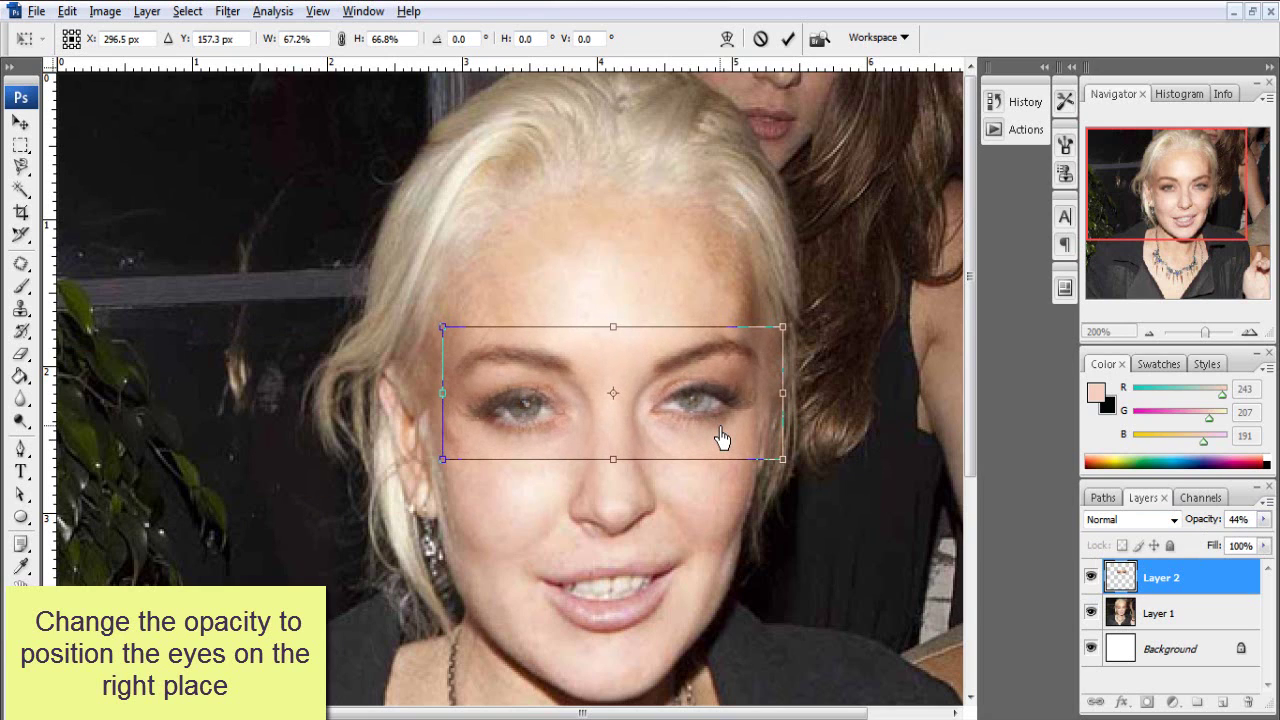
pyautogui.press('Down')
pyautogui.press('Return')
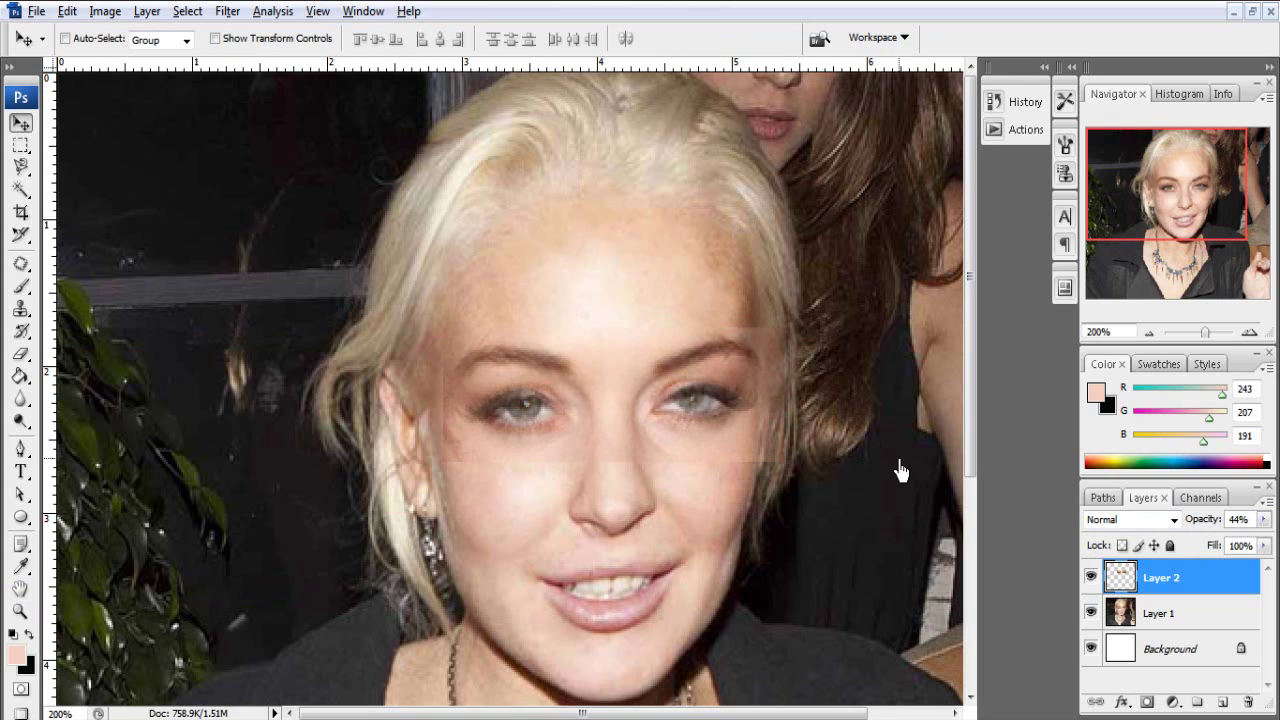
# Narrow the eye patch slightly and return Layer 2 to 100% opacity
pyautogui.hotkey('ctrl', 't')
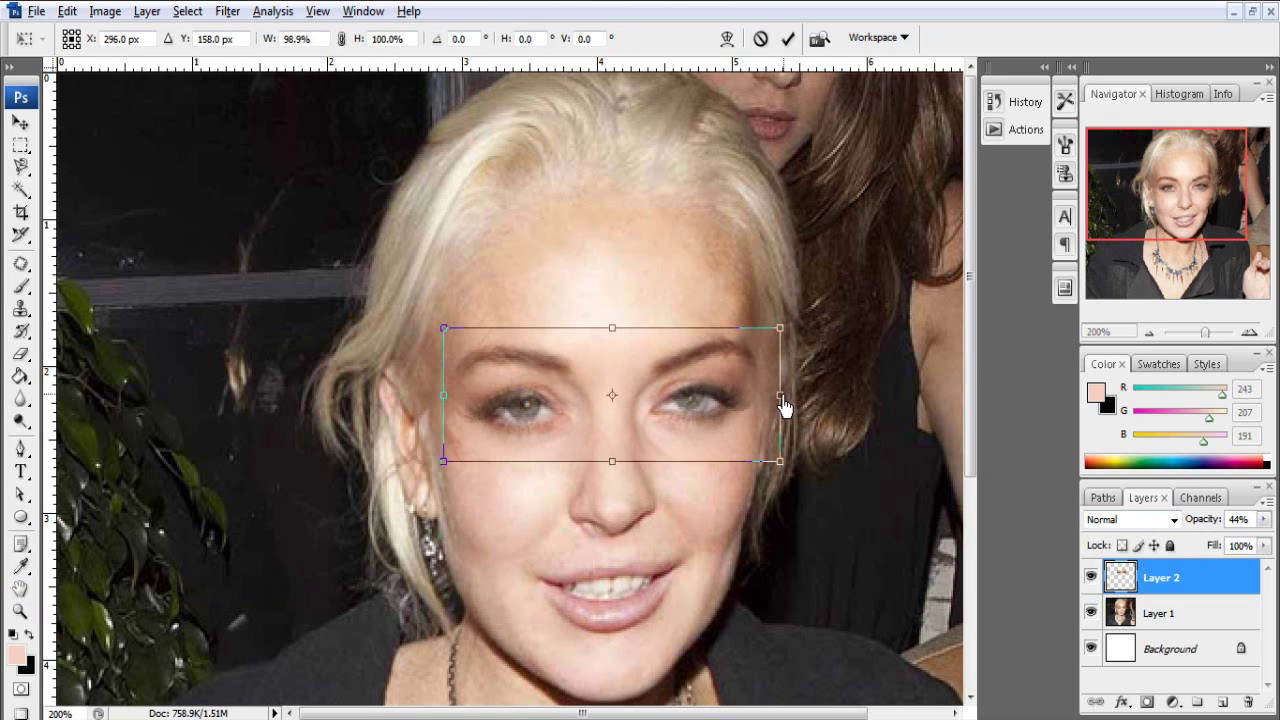
pyautogui.moveTo(787, 404); pyautogui.dragTo(783, 407)
pyautogui.press('Return')
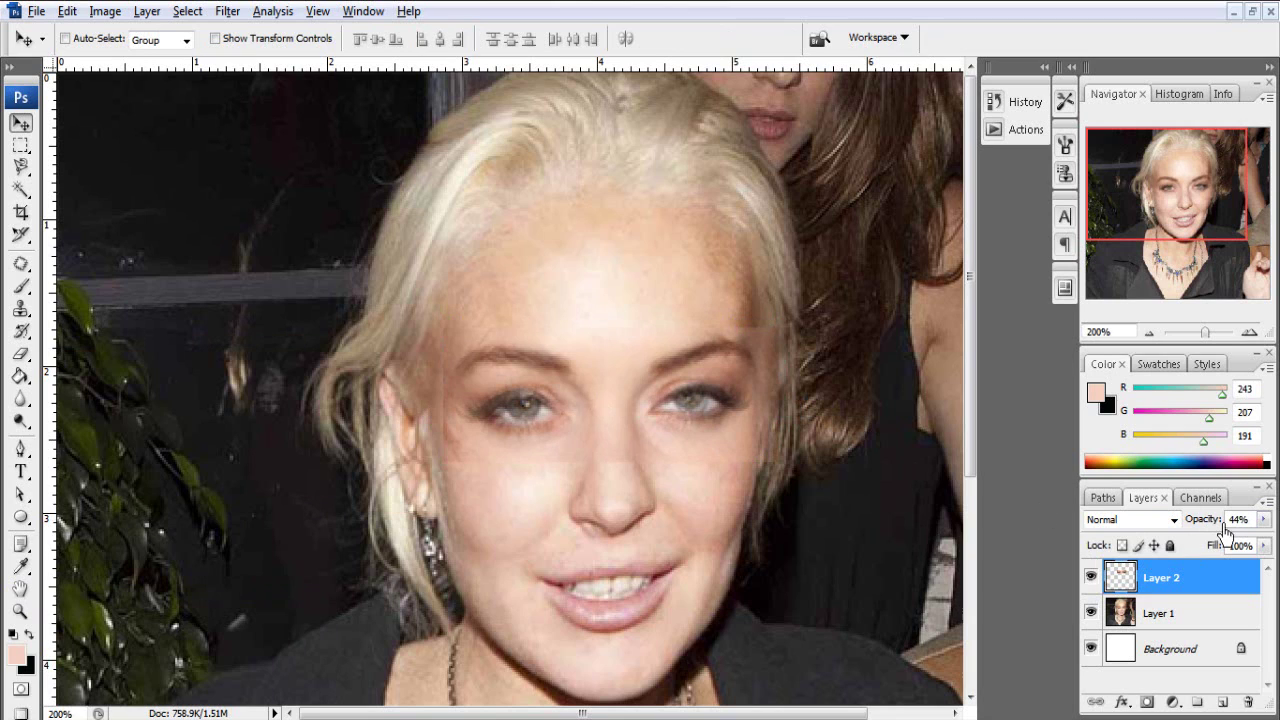
pyautogui.moveTo(1263, 519); pyautogui.dragTo(1259, 548)
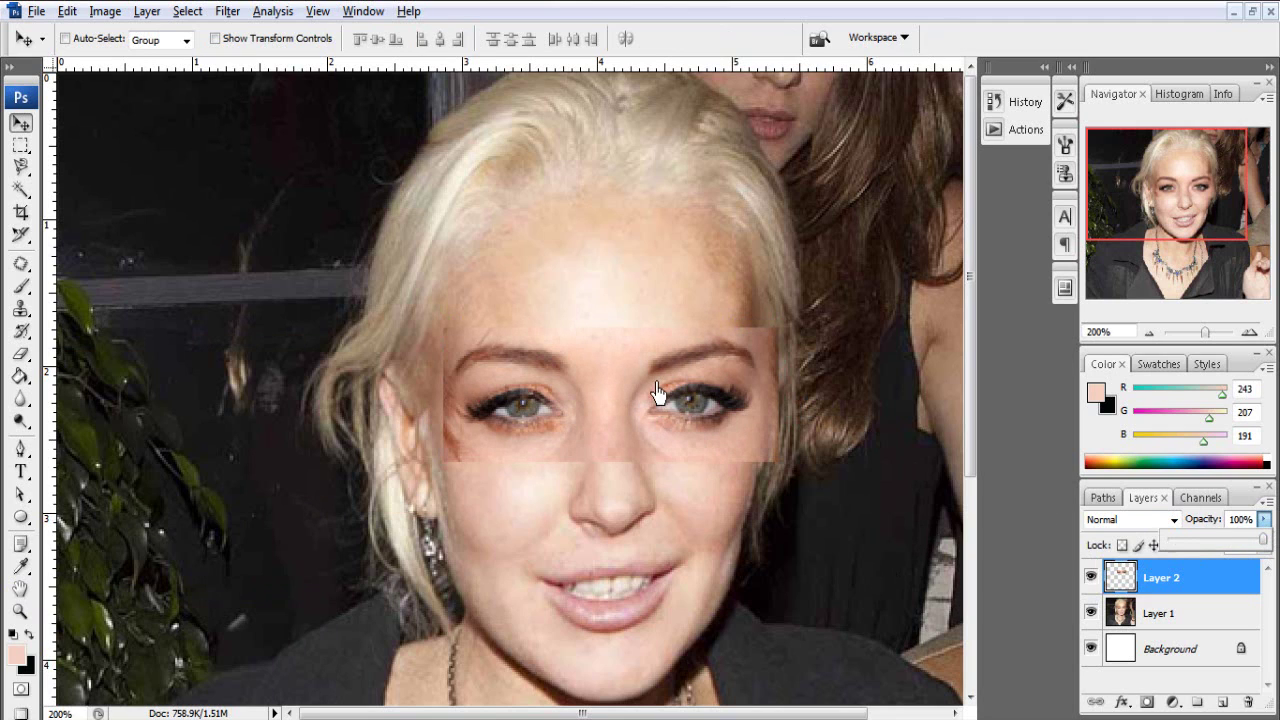
# Erase the eye patch's left edge and lower seam with a size-40 eraser, undoing two strokes via History
pyautogui.click(20, 356)
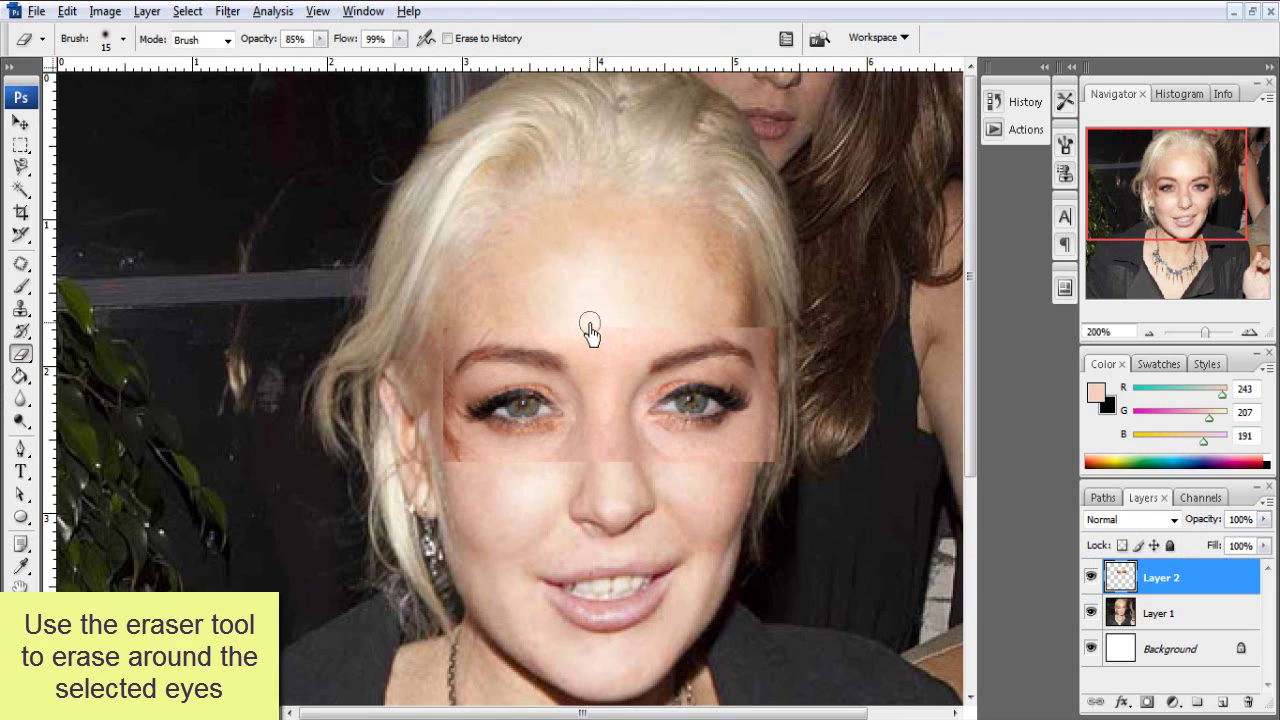
pyautogui.press(']')
pyautogui.moveTo(422, 416)
pyautogui.mouseDown()
pyautogui.moveTo(443, 391)
pyautogui.moveTo(429, 366)
pyautogui.moveTo(414, 371)
pyautogui.moveTo(496, 329)
pyautogui.mouseUp()
pyautogui.moveTo(486, 529)
pyautogui.mouseDown()
pyautogui.moveTo(586, 471)
pyautogui.moveTo(486, 494)
pyautogui.moveTo(660, 490)
pyautogui.moveTo(797, 423)
pyautogui.moveTo(791, 357)
pyautogui.moveTo(773, 335)
pyautogui.moveTo(808, 414)
pyautogui.moveTo(766, 337)
pyautogui.moveTo(771, 443)
pyautogui.moveTo(688, 480)
pyautogui.mouseUp()
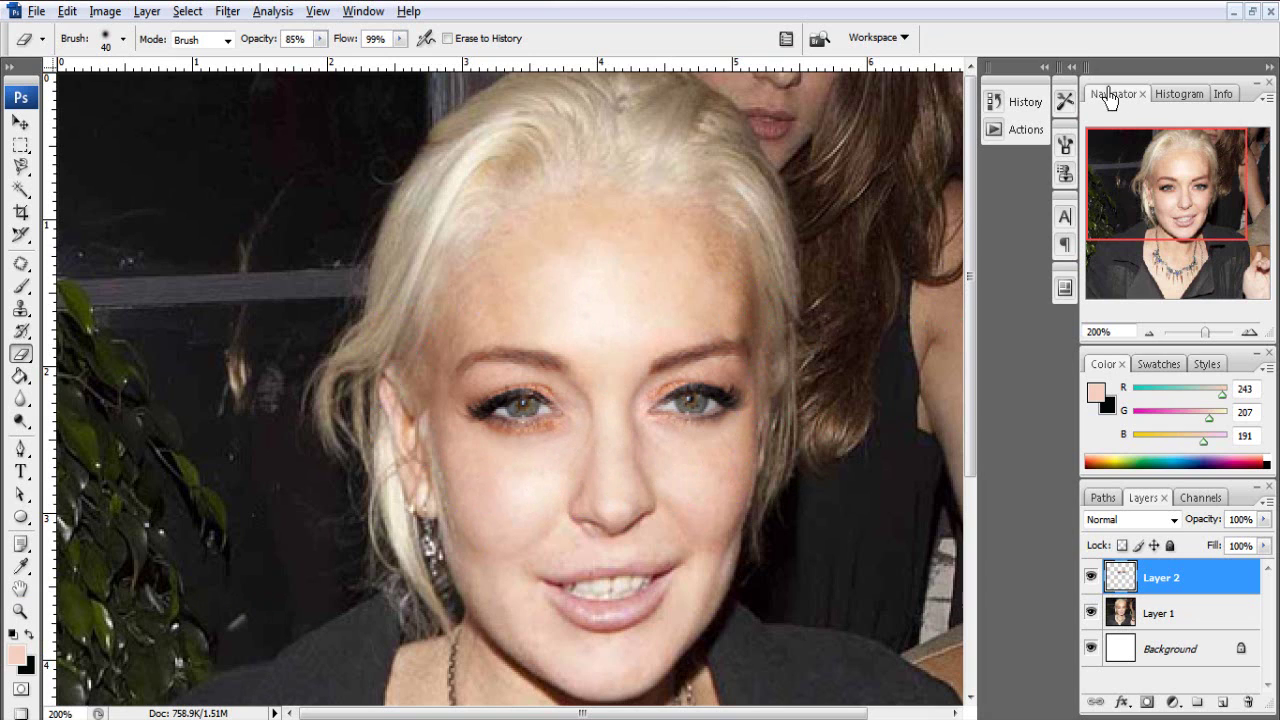
pyautogui.click(1020, 103)
pyautogui.click(872, 514)
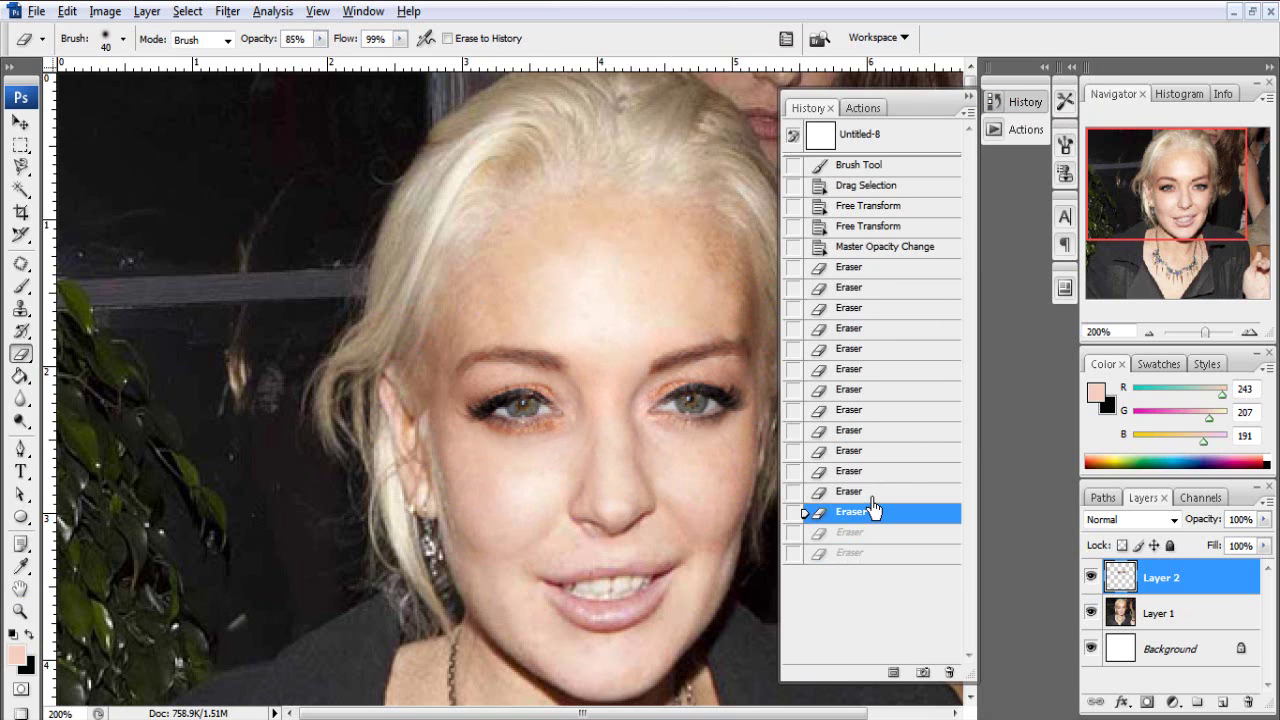
pyautogui.click(871, 500)
pyautogui.click(967, 96)
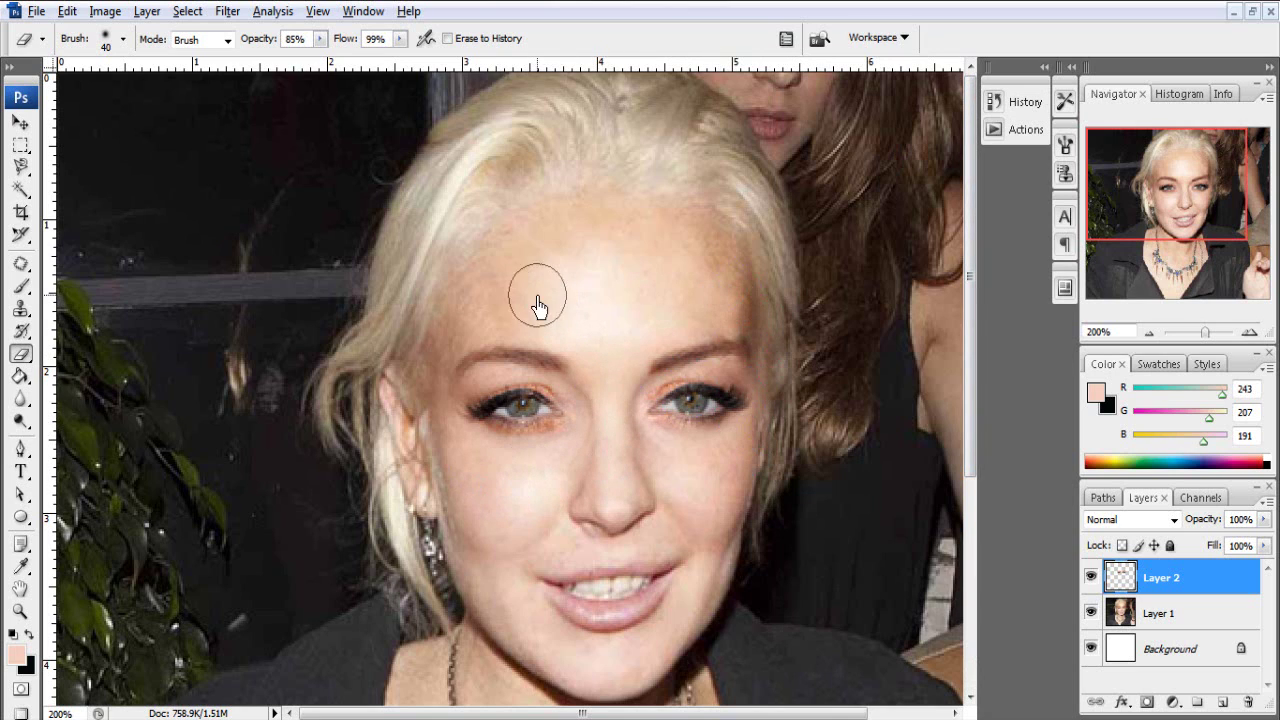
# Sample eyebrow brown and paint faint 14%-opacity strokes along the left and right eyebrows
pyautogui.hotkey('ctrl', '+')
pyautogui.hotkey('ctrl', '+')
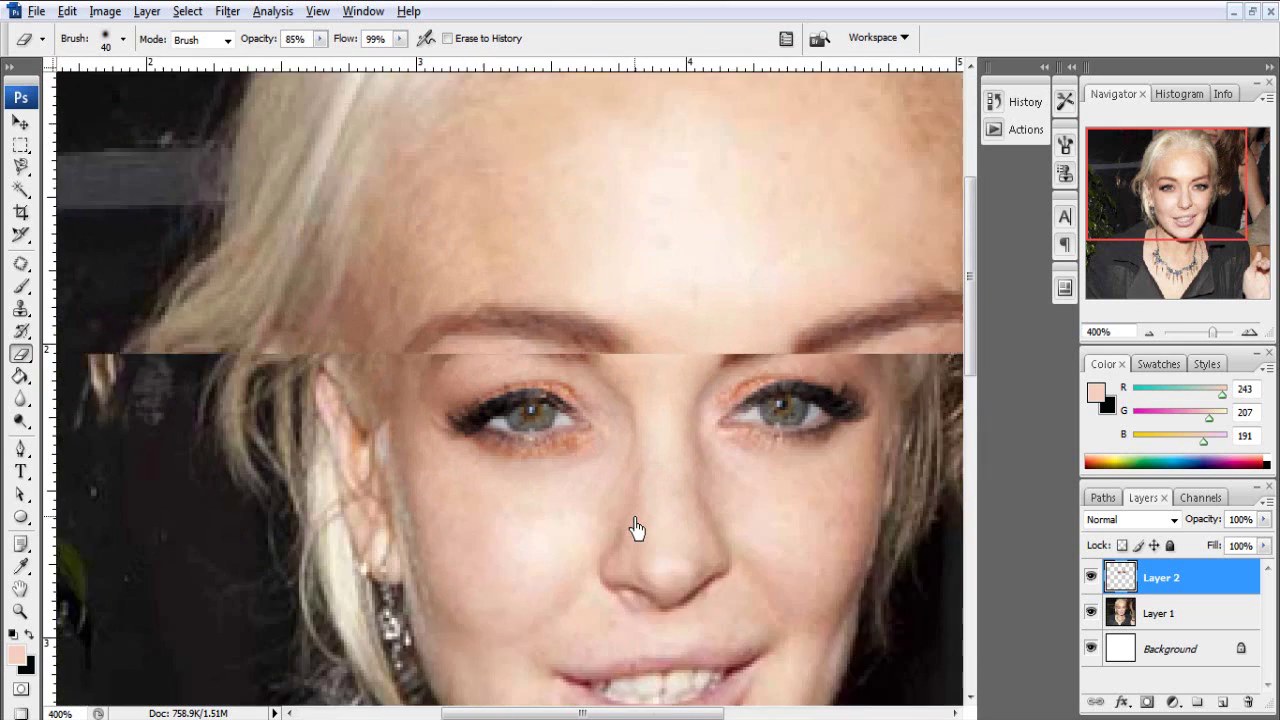
pyautogui.hotkey('ctrl', '+')
pyautogui.hotkey('ctrl', '+')
pyautogui.click(18, 287)
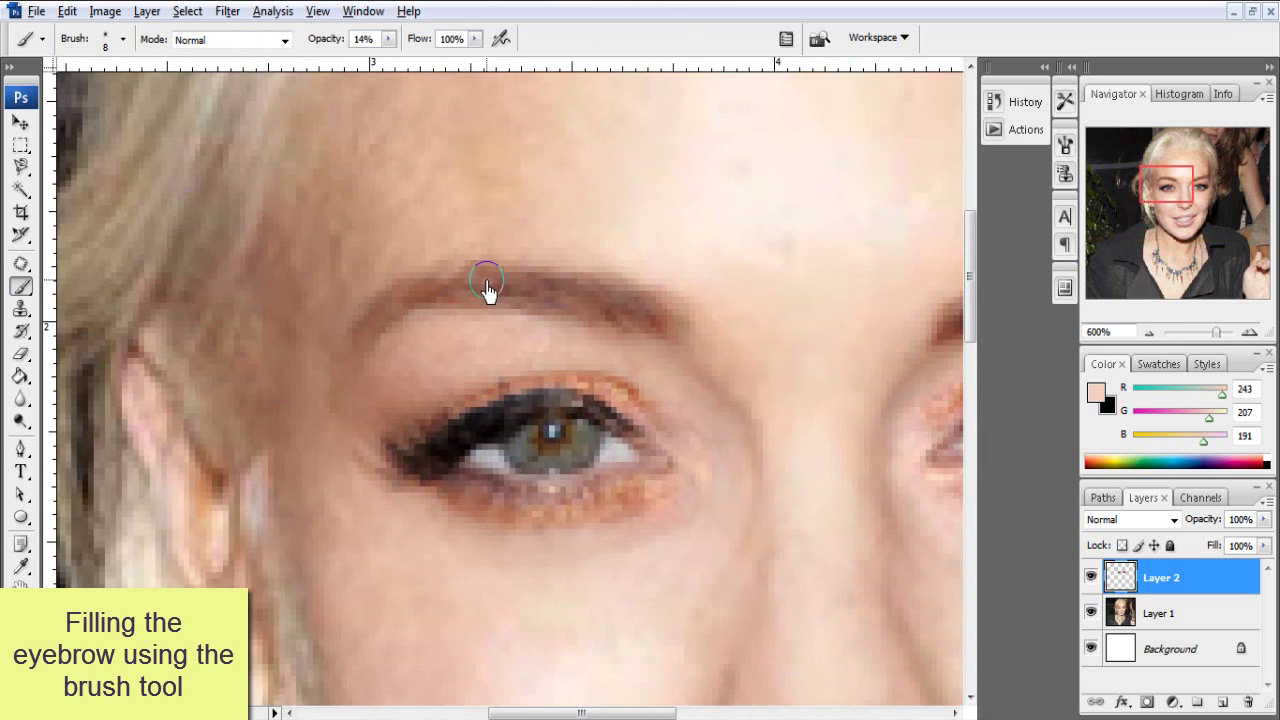
pyautogui.keyDown('alt'); pyautogui.click(487, 284); pyautogui.keyUp('alt')
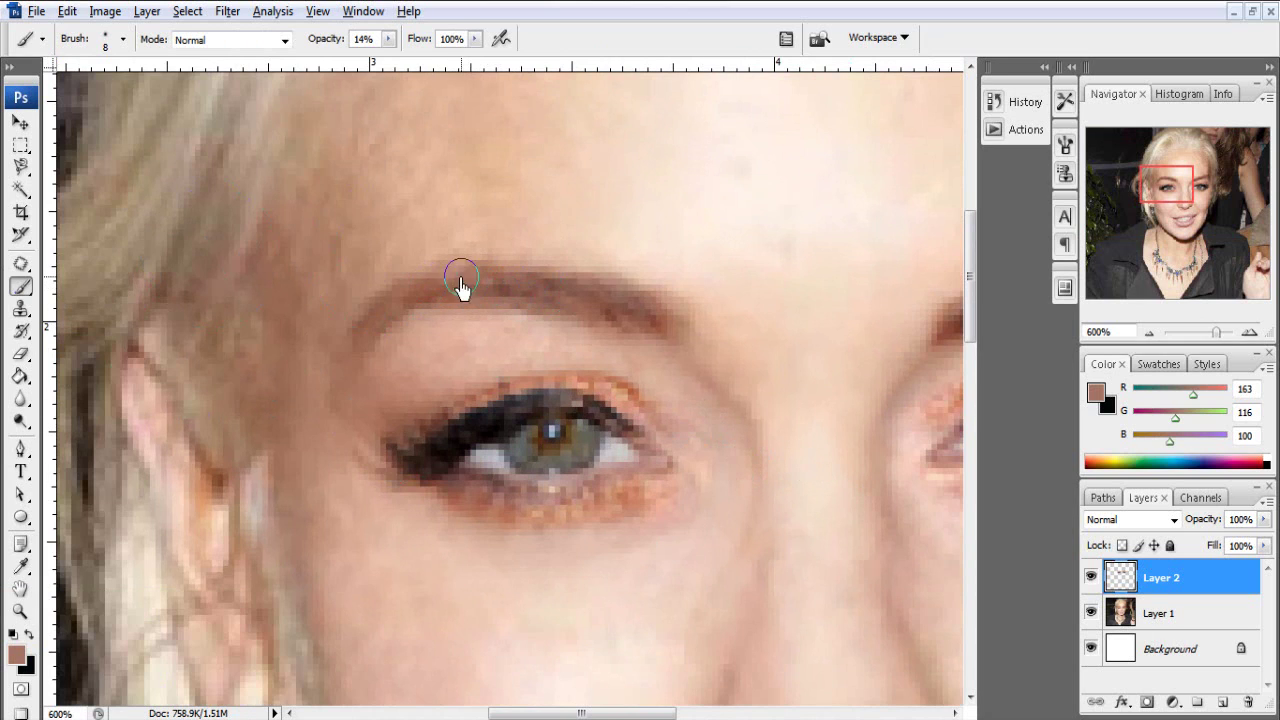
pyautogui.moveTo(424, 284); pyautogui.dragTo(468, 288)
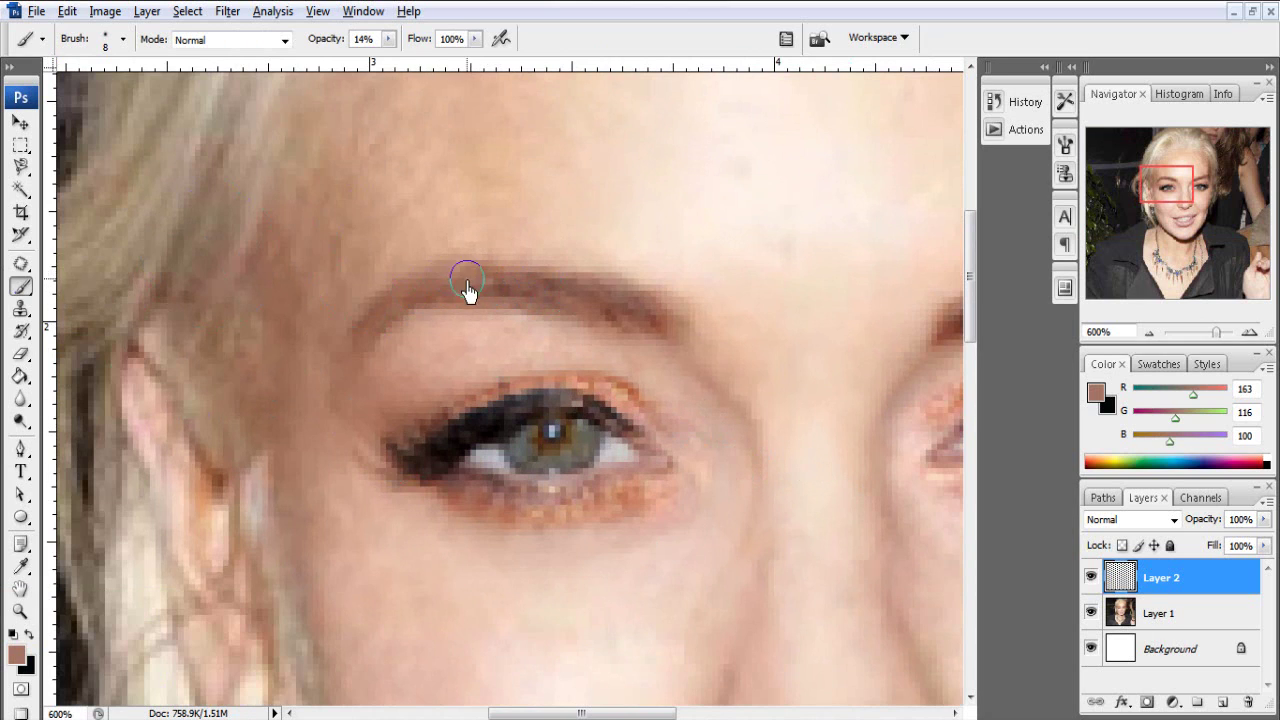
pyautogui.moveTo(350, 360); pyautogui.dragTo(640, 335)
pyautogui.scroll(-2, 634, 336)
pyautogui.scroll(2, 566, 316)
pyautogui.keyDown('alt'); pyautogui.click(600, 302); pyautogui.keyUp('alt')
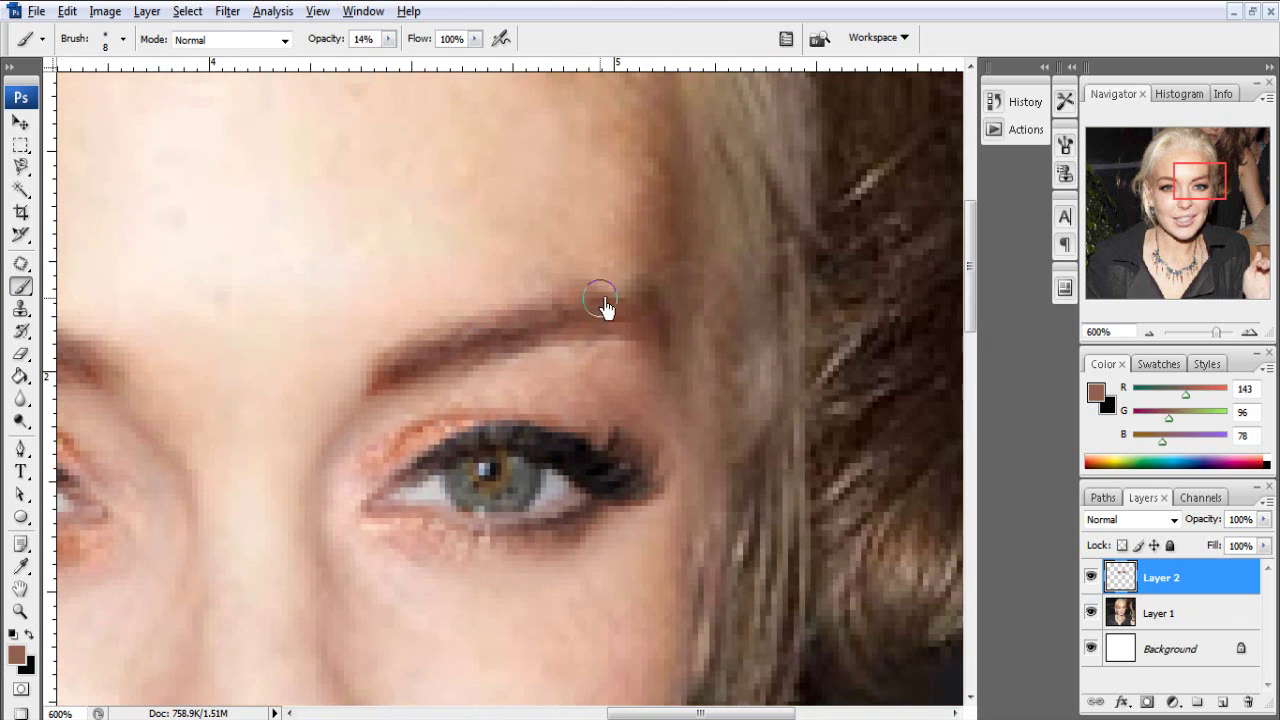
pyautogui.scroll(-3, 509, 337)
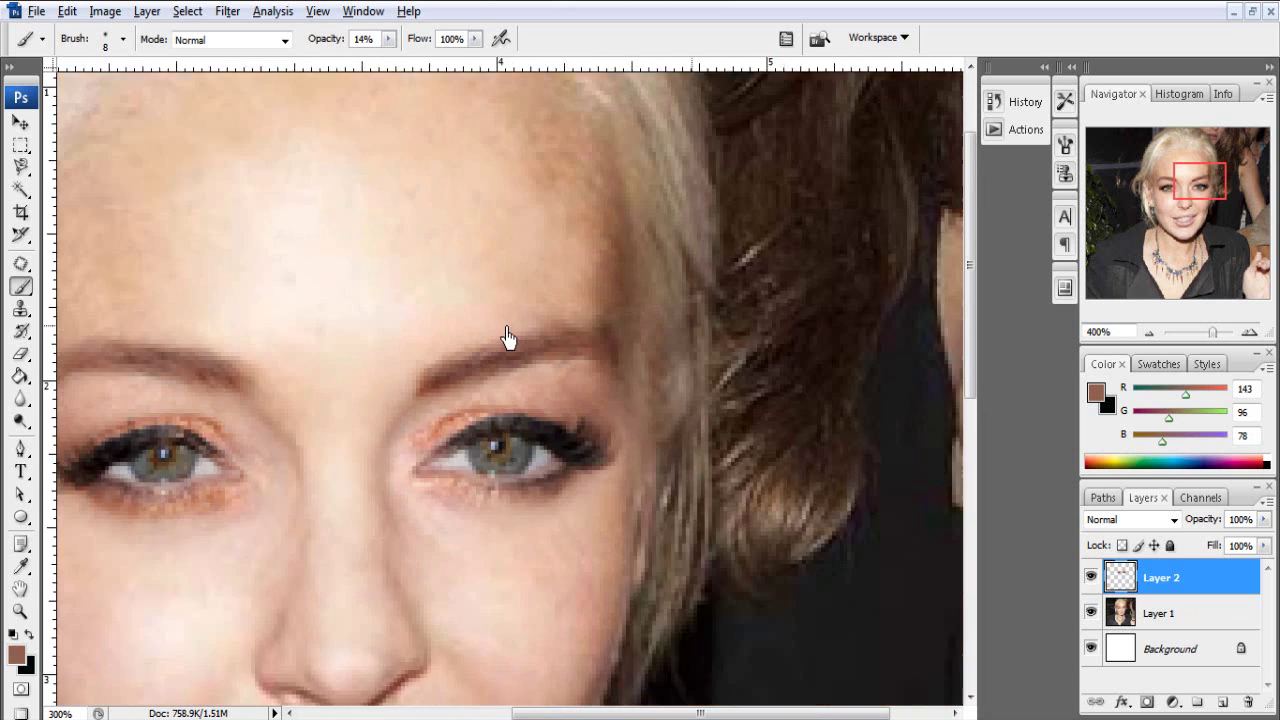
pyautogui.scroll(-2, 508, 337)
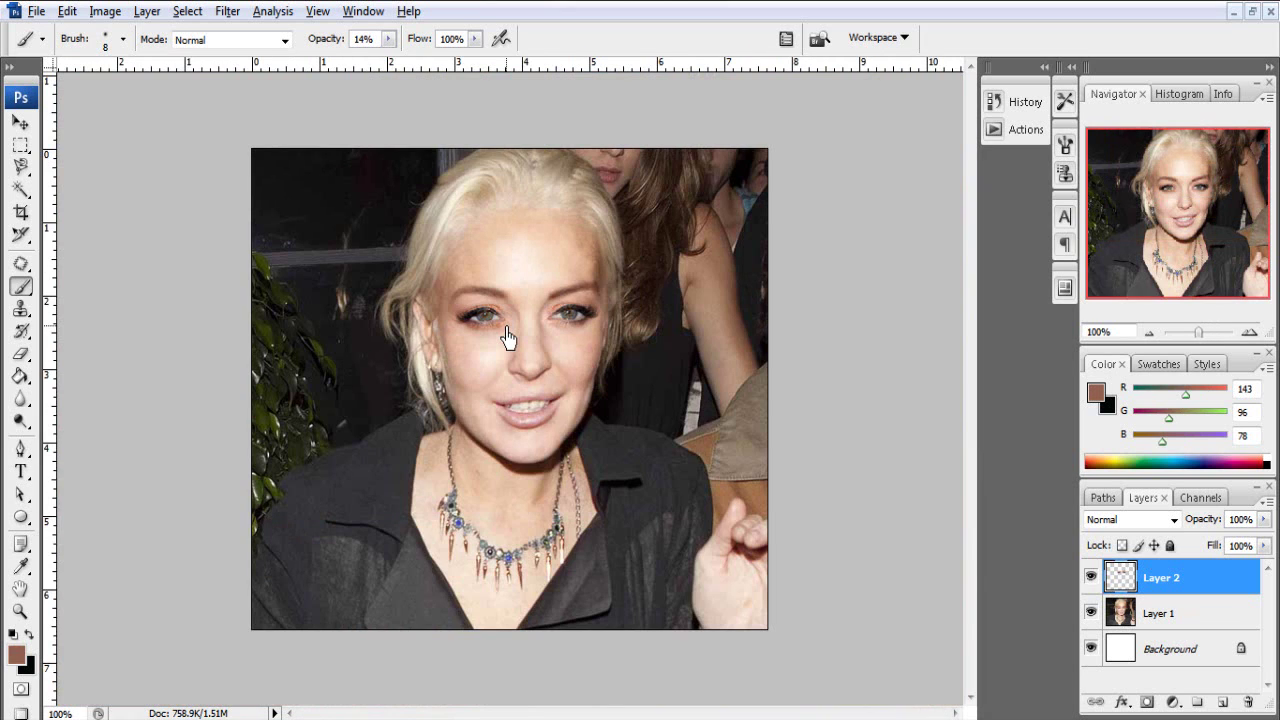
pyautogui.scroll(2, 508, 337)
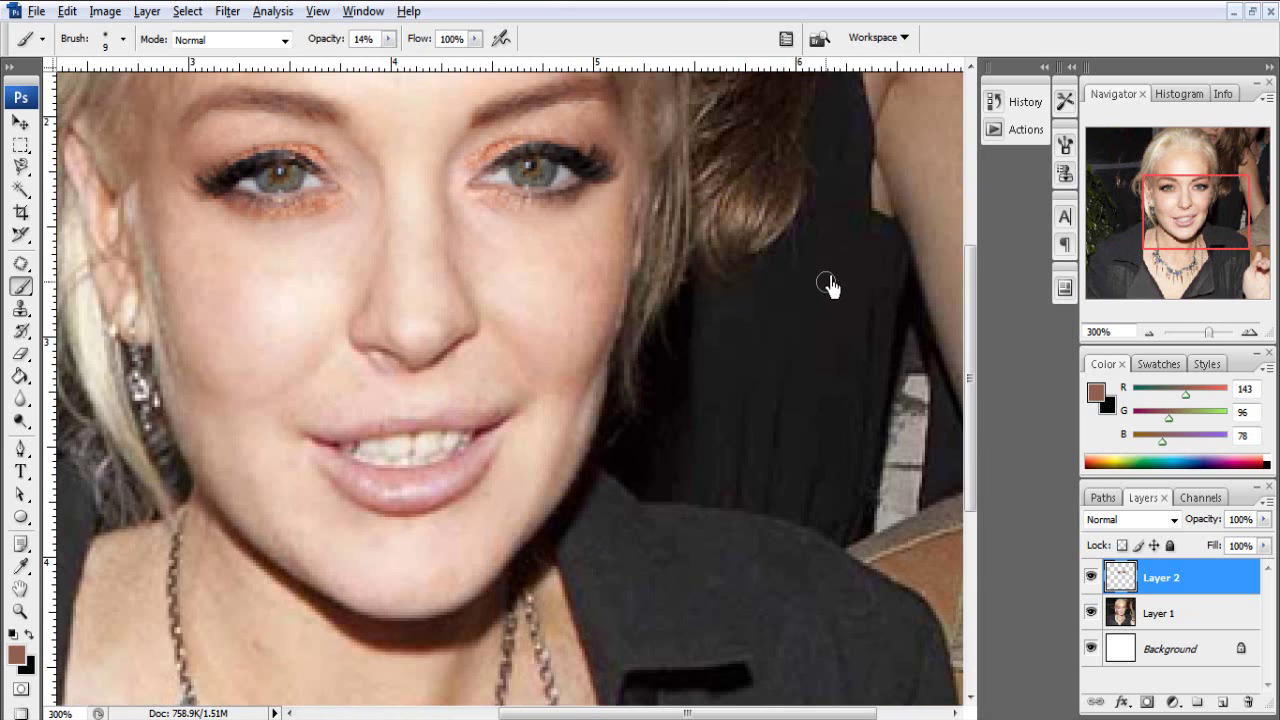
# Select the red-haired woman's lips and drag them into Untitled-8 as a new Layer 3
pyautogui.click(1252, 14)
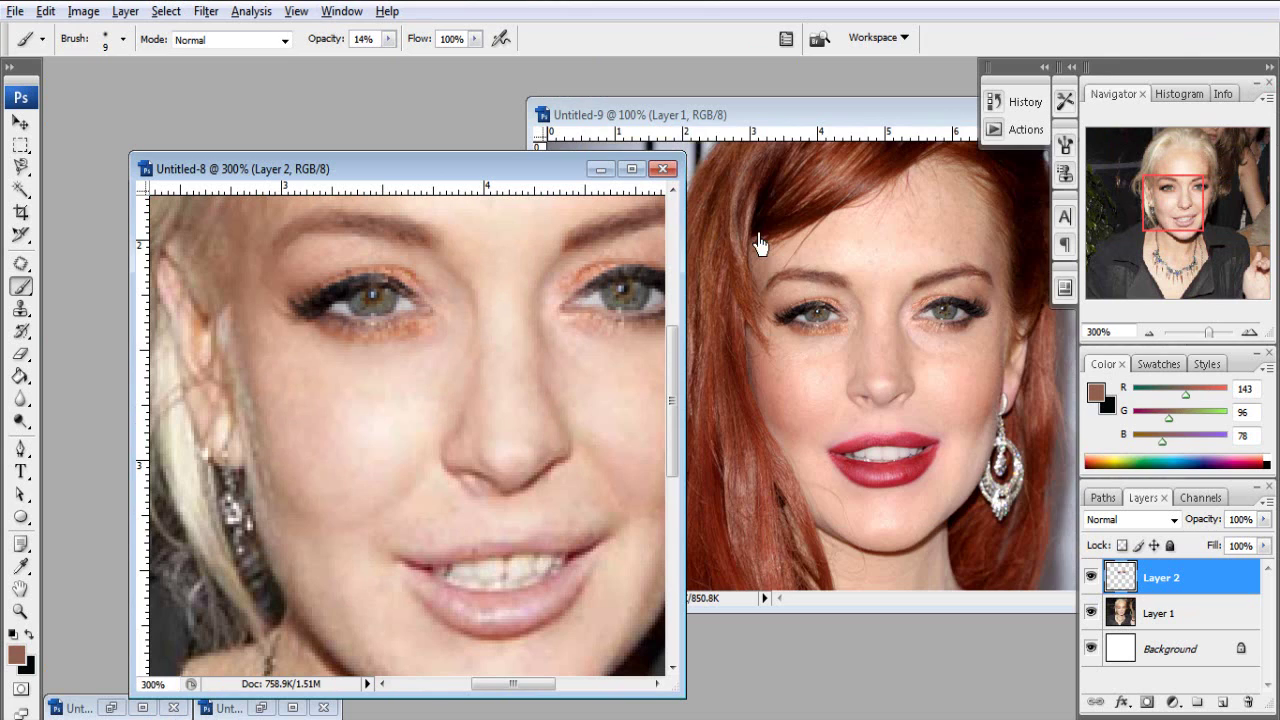
pyautogui.click(22, 146)
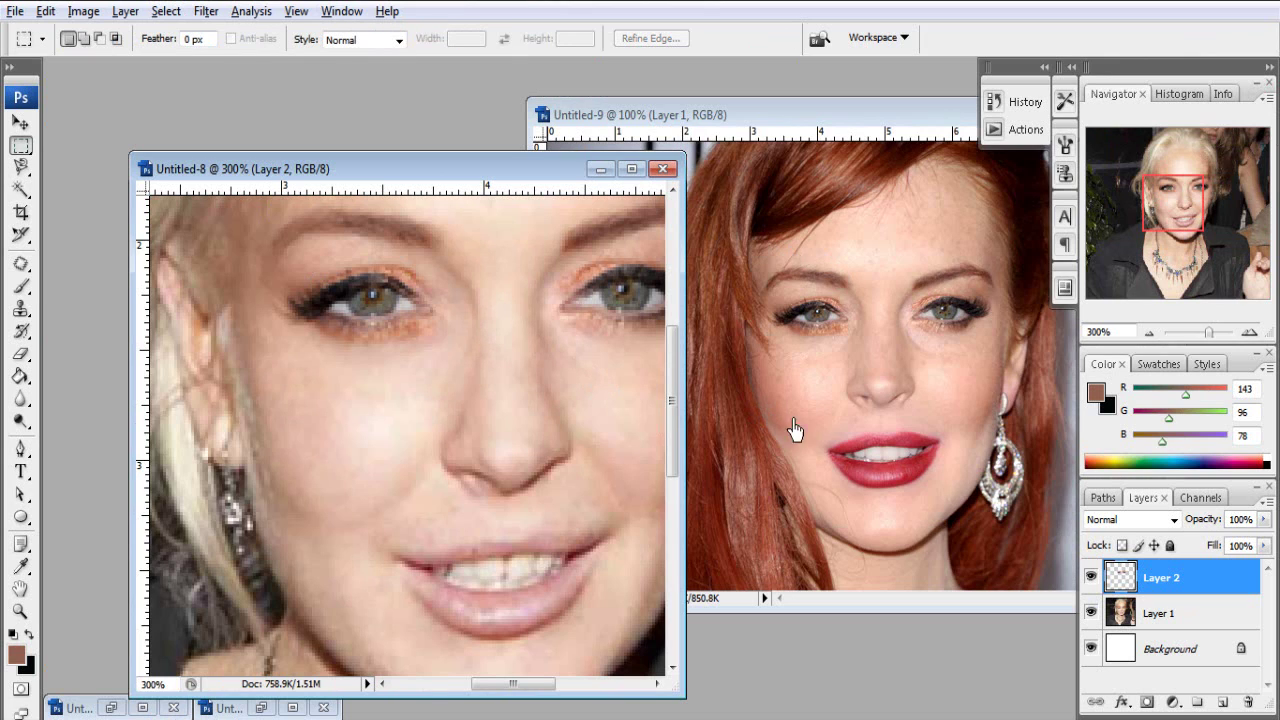
pyautogui.click(830, 456)
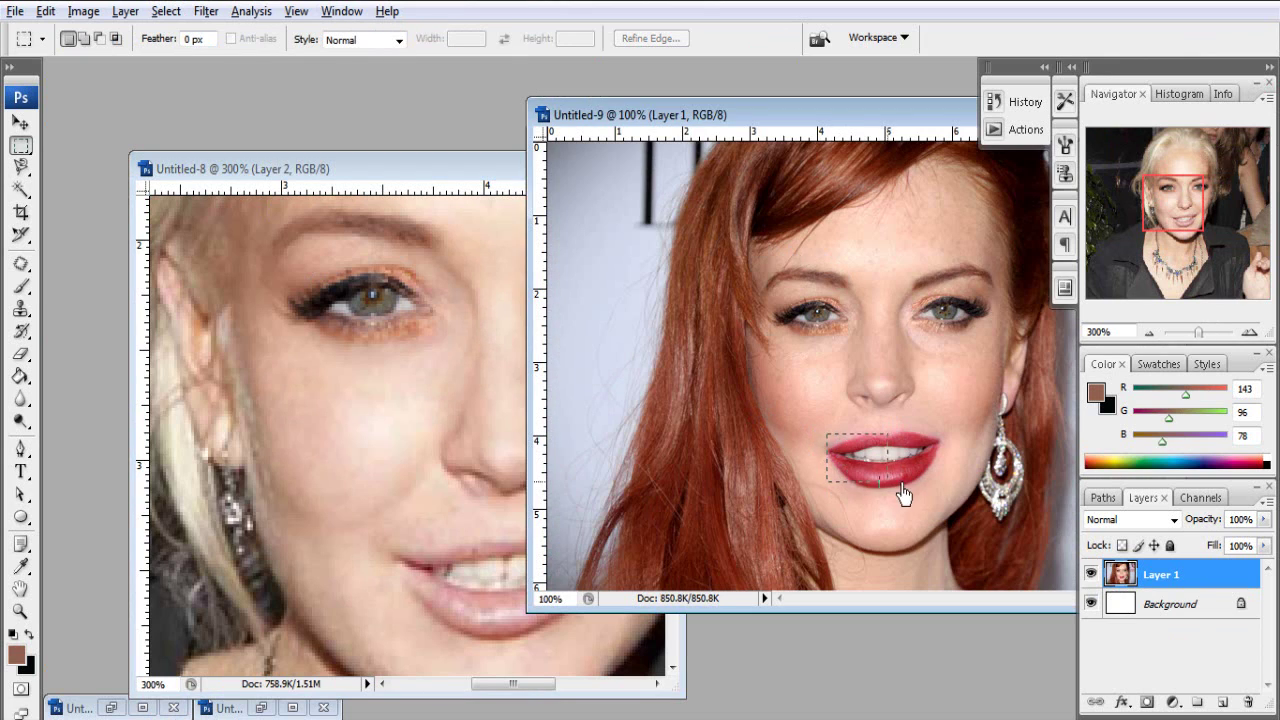
pyautogui.moveTo(914, 487); pyautogui.dragTo(914, 477)
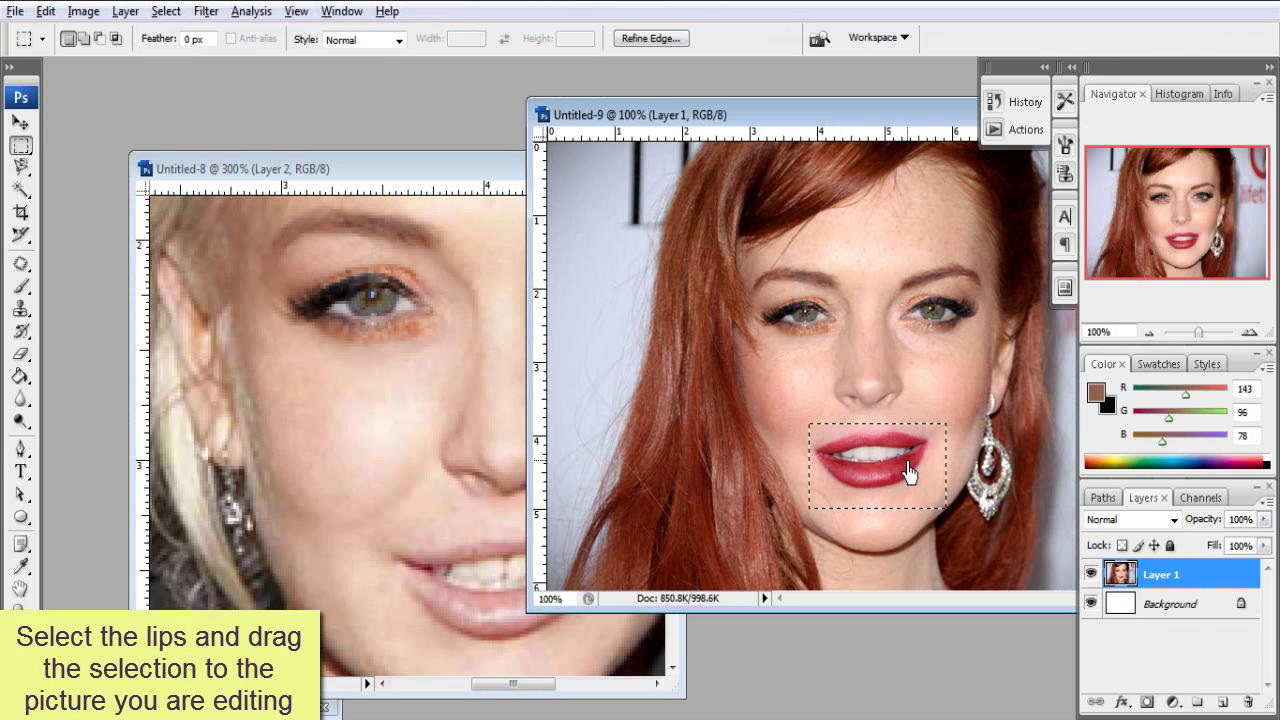
pyautogui.click(20, 121)
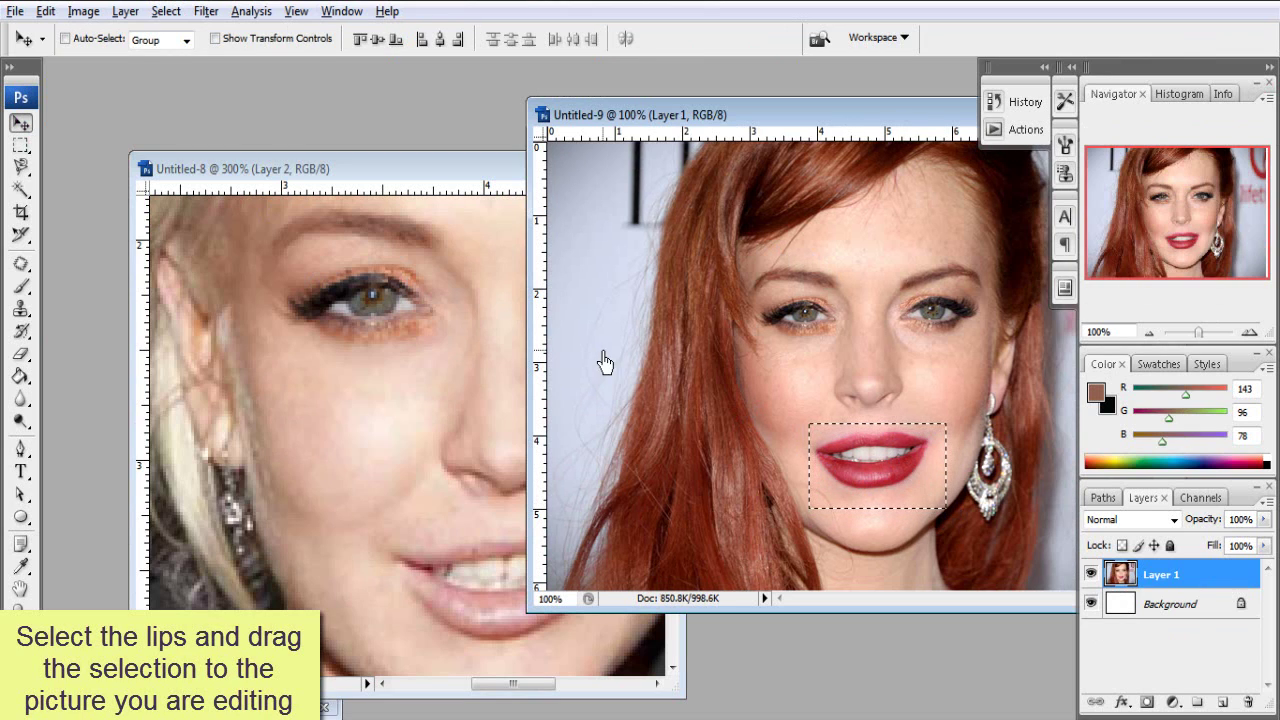
pyautogui.moveTo(822, 450); pyautogui.dragTo(423, 574)
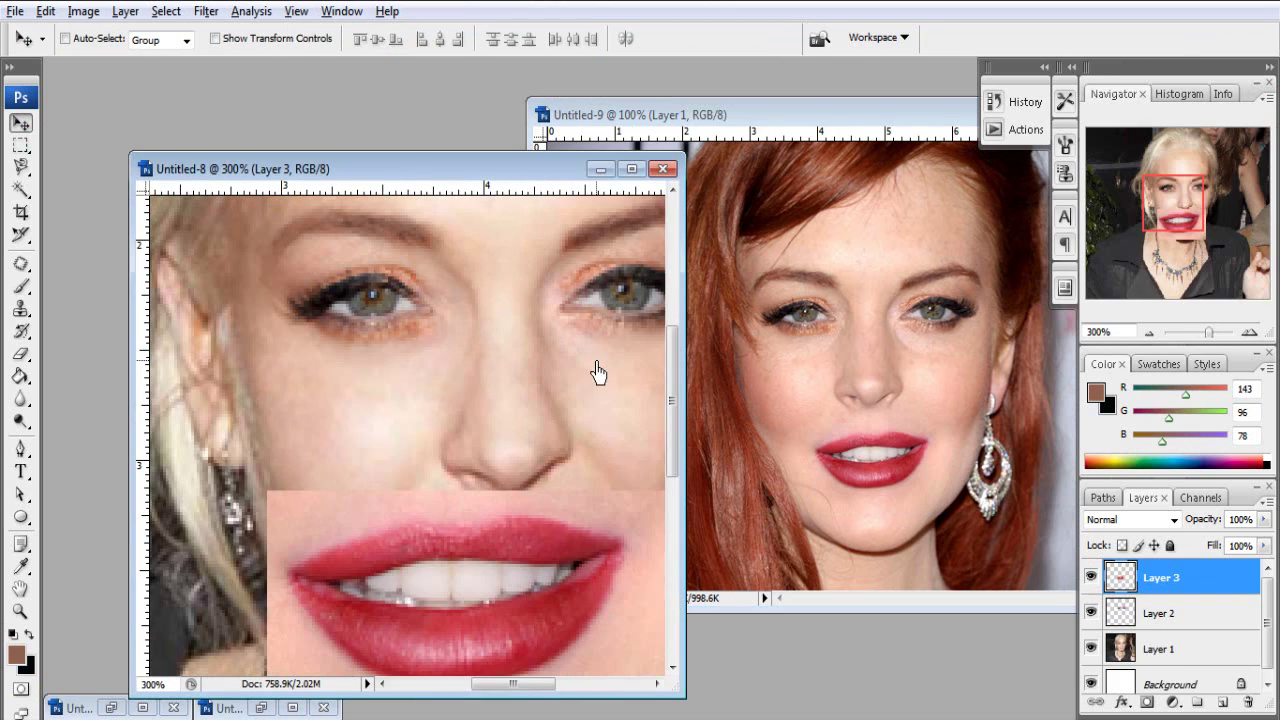
# Shrink the pasted lips over the blonde's mouth and fade Layer 3 to 34% opacity
pyautogui.click(630, 169)
pyautogui.hotkey('ctrl', 't')
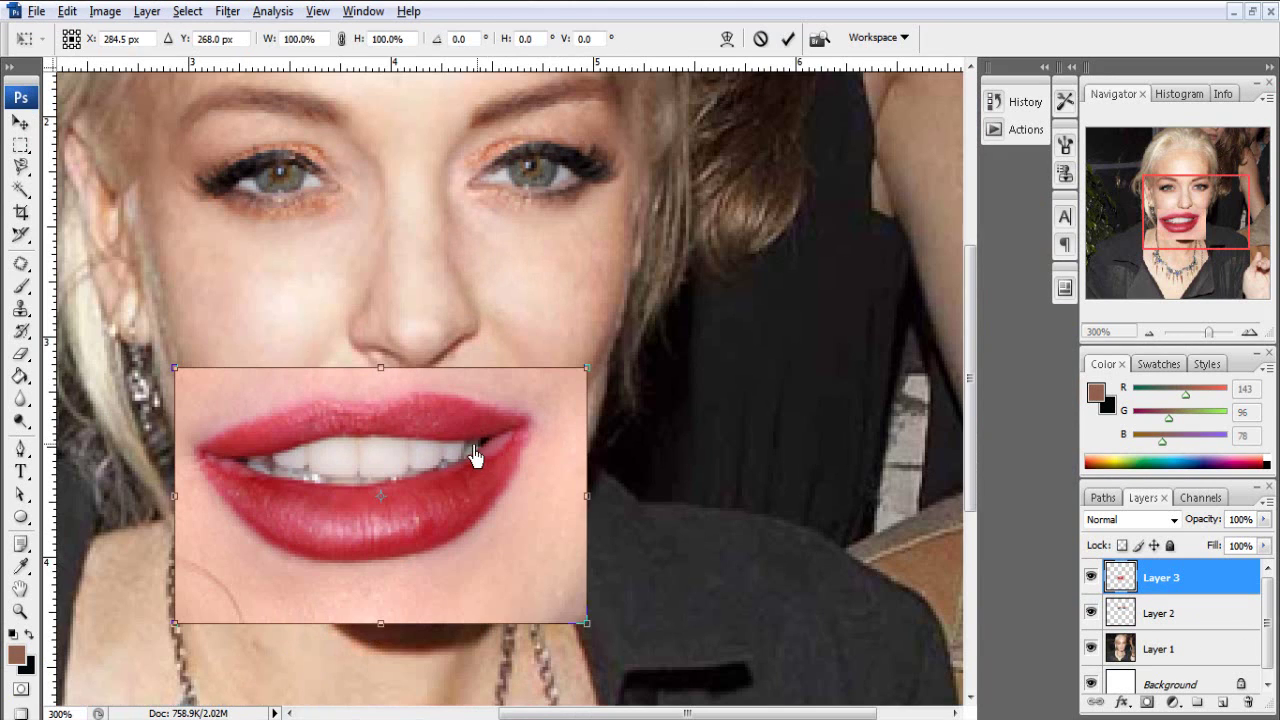
pyautogui.moveTo(176, 369); pyautogui.dragTo(300, 430)
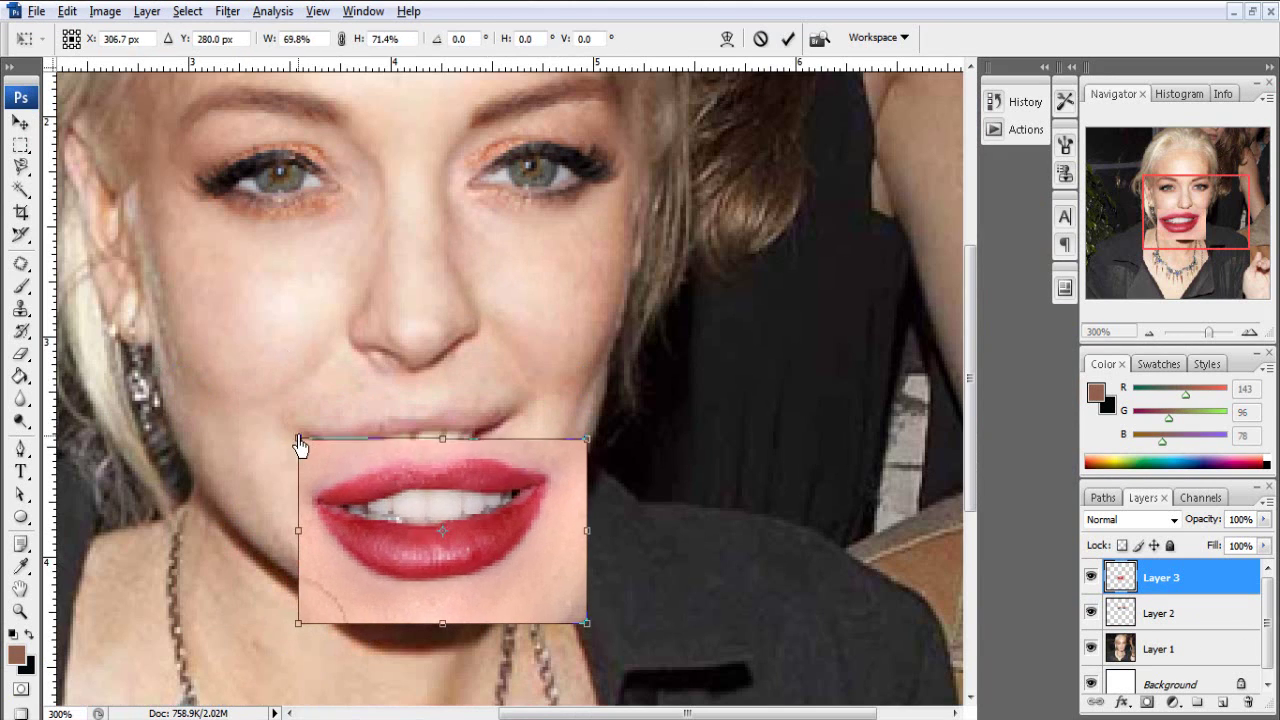
pyautogui.moveTo(457, 517); pyautogui.dragTo(421, 456)
pyautogui.click(1263, 520)
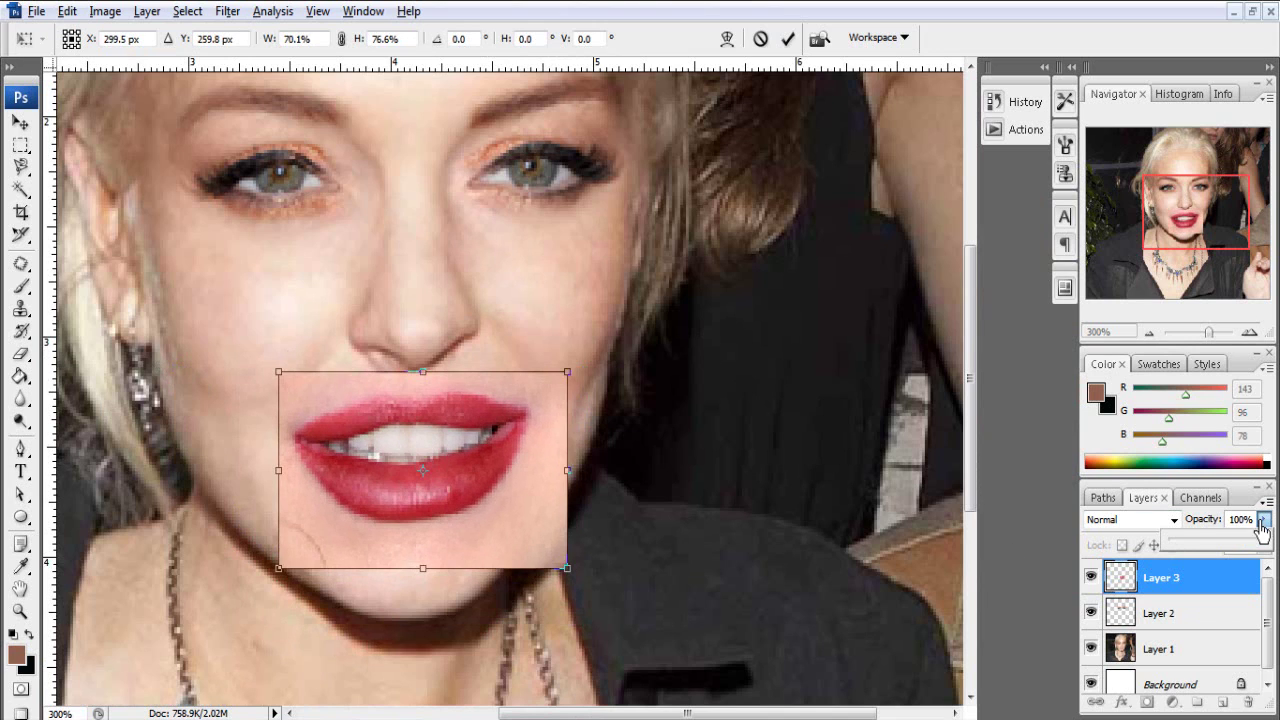
pyautogui.moveTo(1219, 546); pyautogui.dragTo(1202, 547)
# Rotate and fine-tune the lips' edges, committing them at about 70% by 72% scale
pyautogui.moveTo(566, 352); pyautogui.dragTo(563, 337)
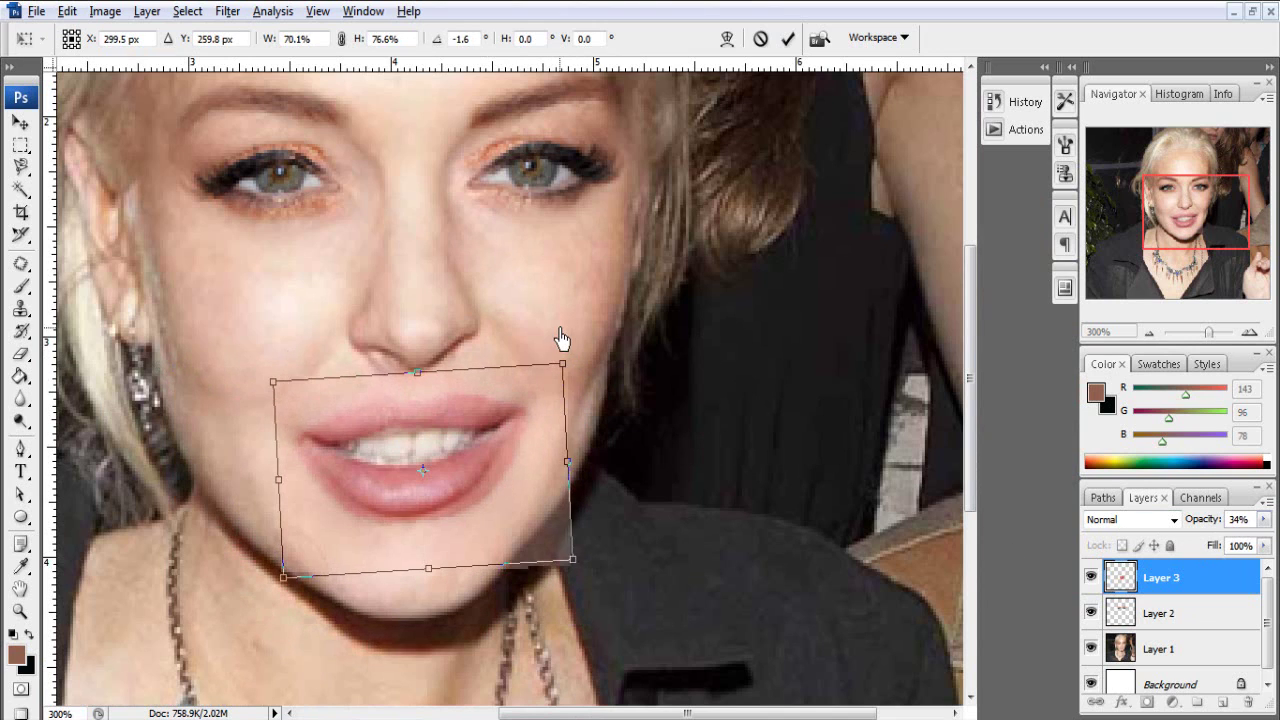
pyautogui.moveTo(471, 438); pyautogui.dragTo(473, 434)
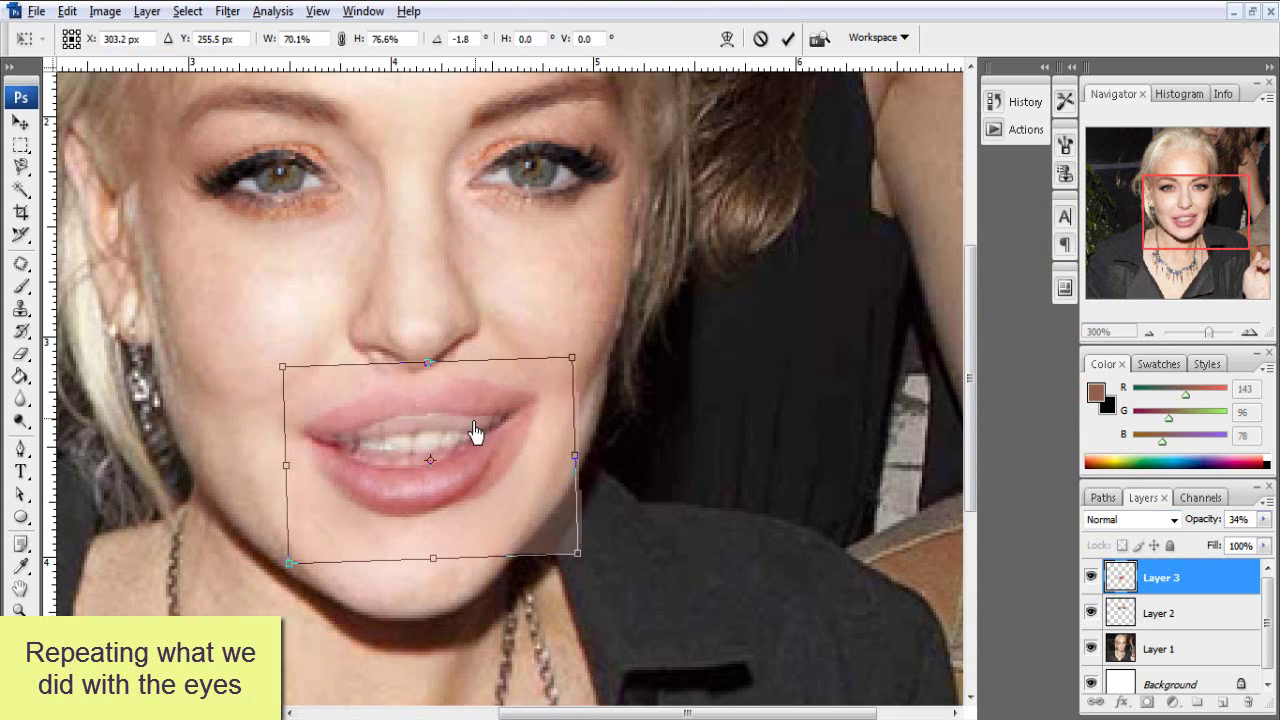
pyautogui.moveTo(423, 368); pyautogui.dragTo(423, 373)
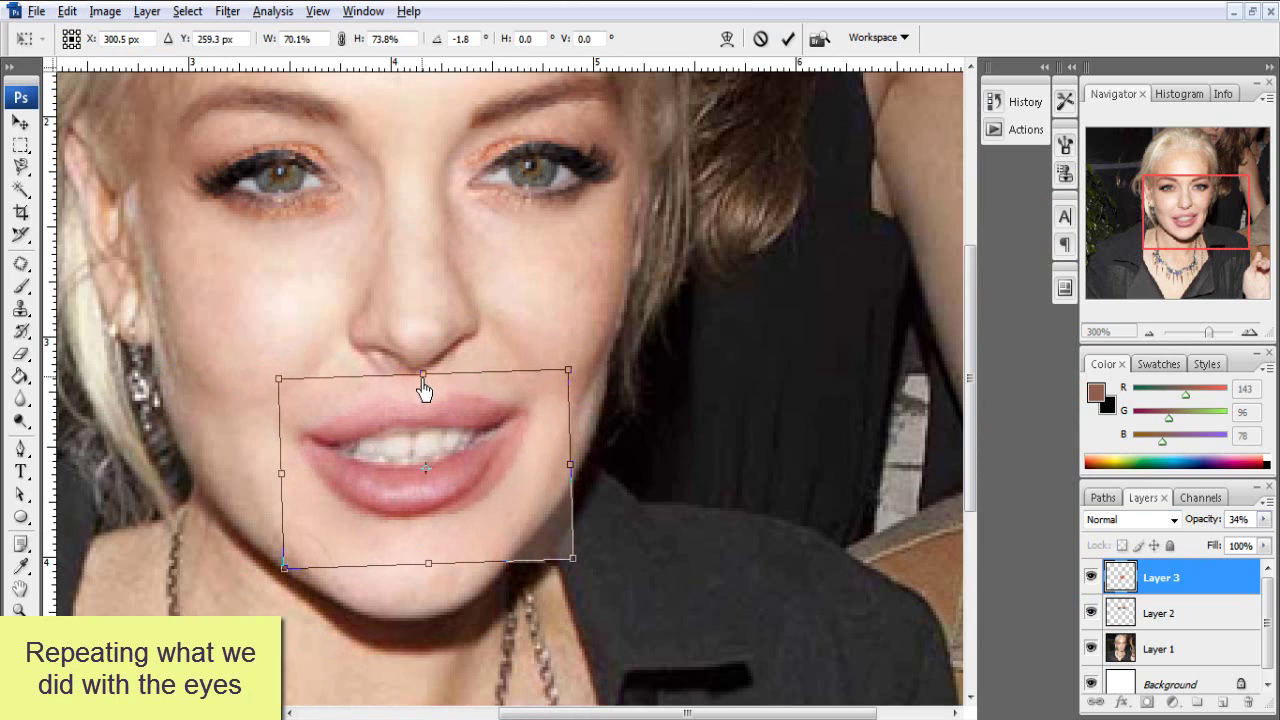
pyautogui.moveTo(442, 440); pyautogui.dragTo(439, 440)
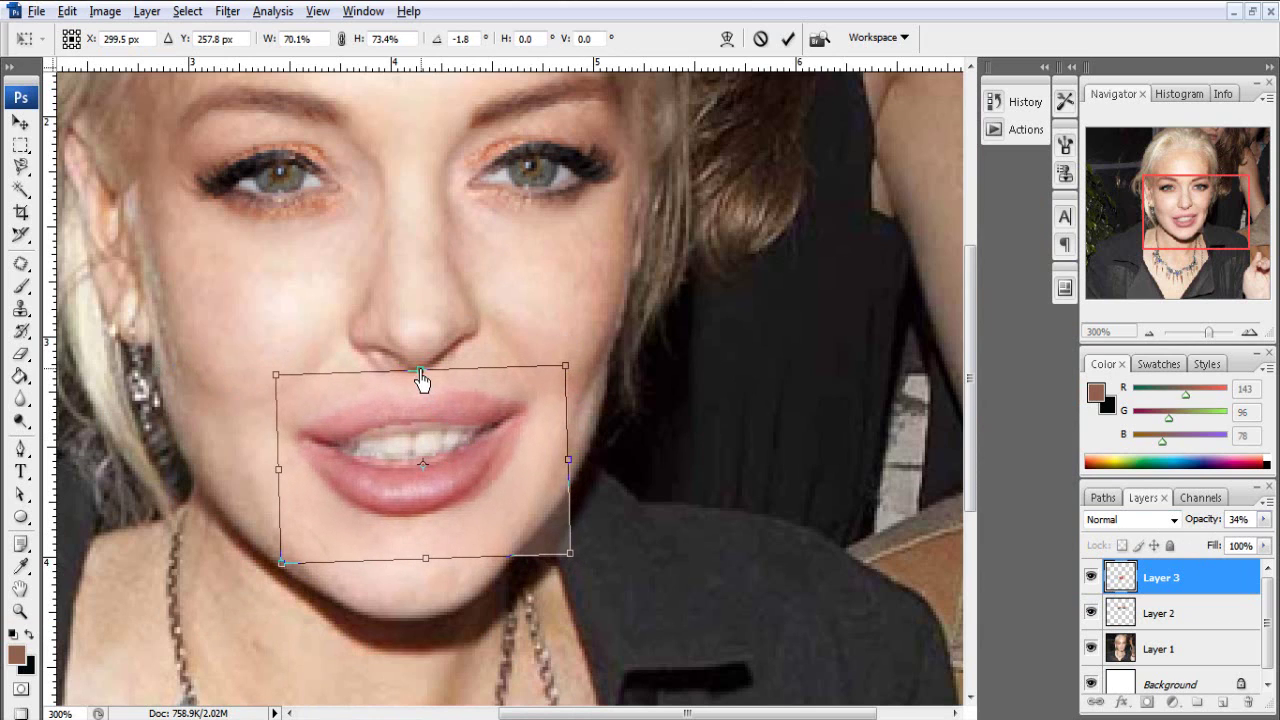
pyautogui.moveTo(421, 380); pyautogui.dragTo(419, 388)
pyautogui.moveTo(455, 443); pyautogui.dragTo(459, 444)
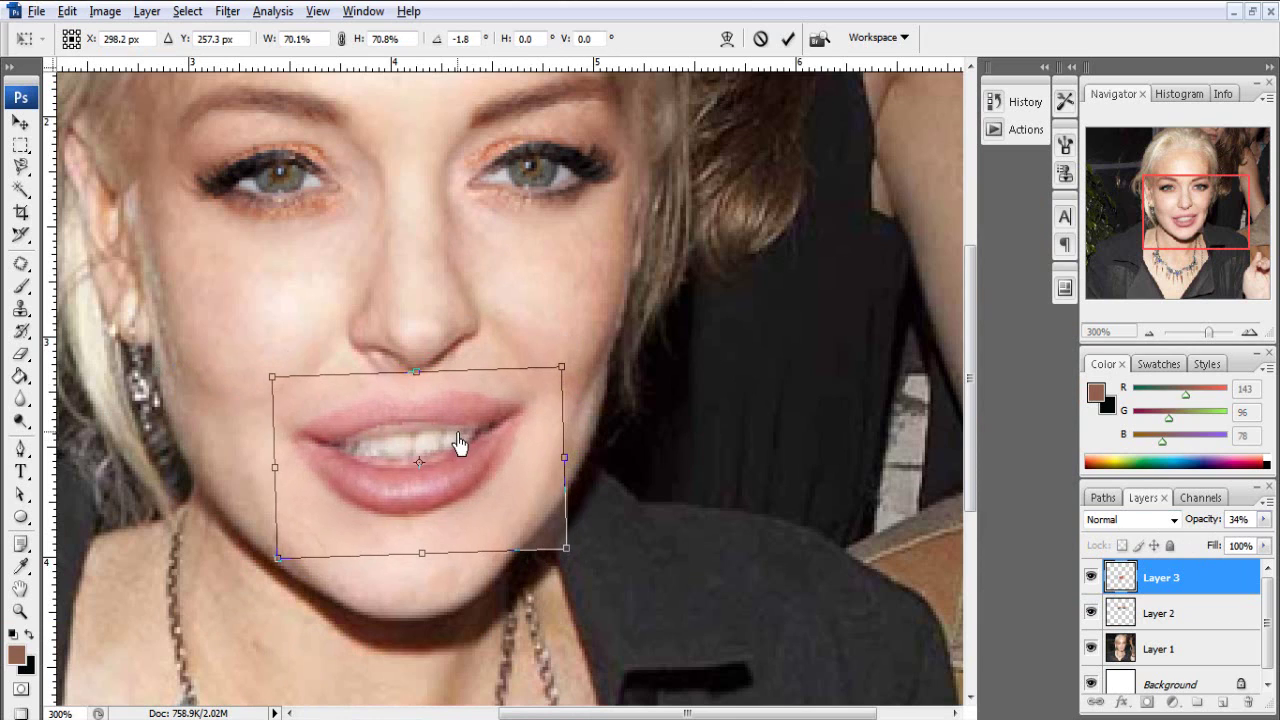
pyautogui.moveTo(418, 563); pyautogui.dragTo(421, 569)
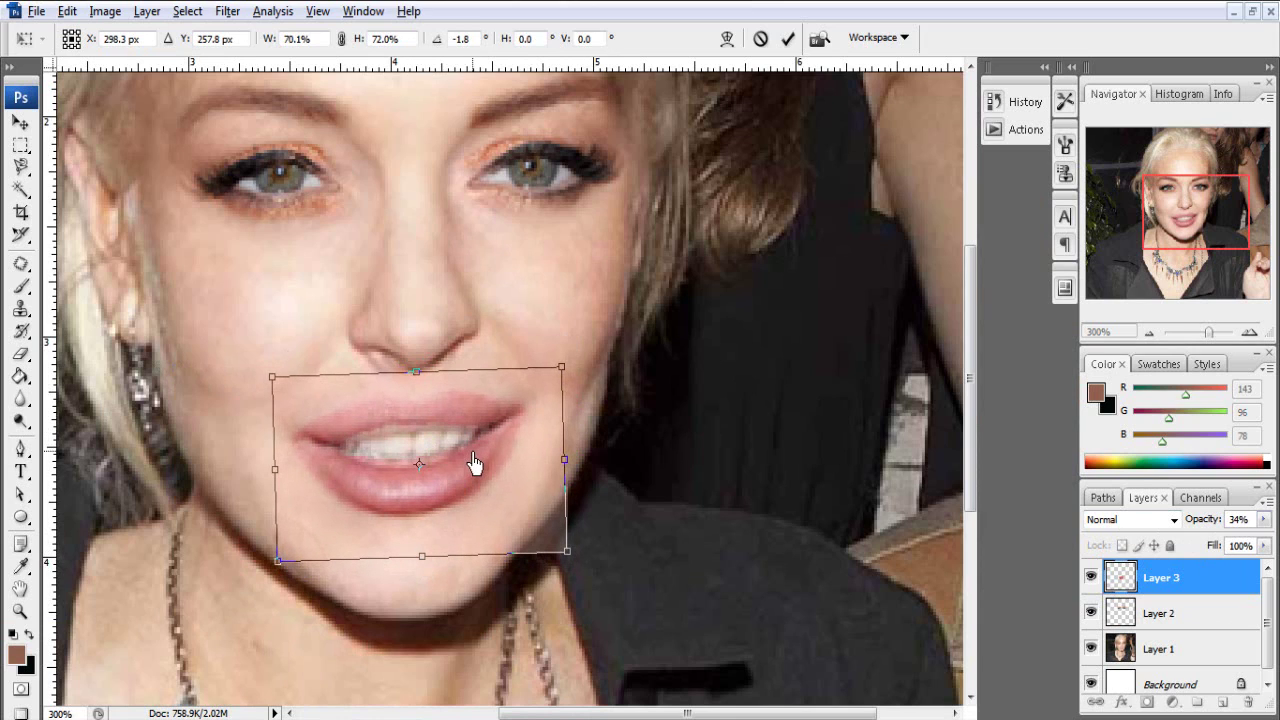
pyautogui.press('Return')
# Restore Layer 3 to 100% opacity and erase the lip patch edges into the skin
pyautogui.click(1264, 519)
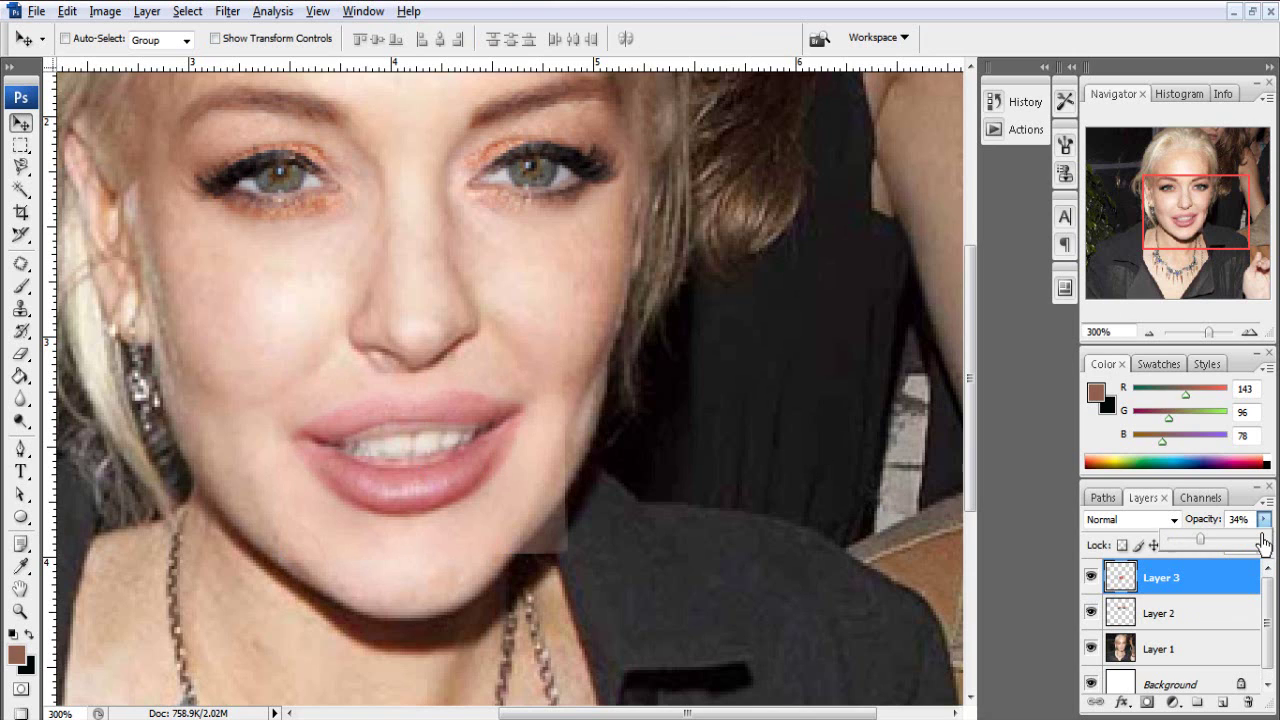
pyautogui.click(1262, 540)
pyautogui.press('e')
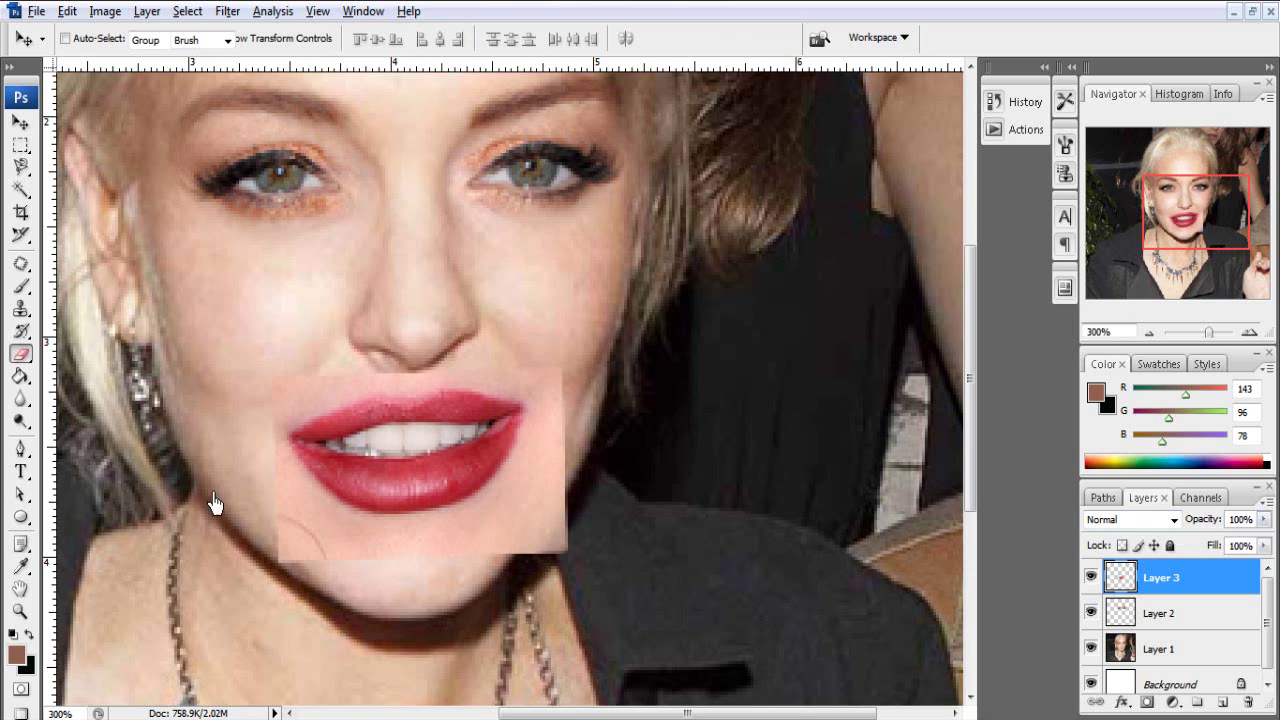
pyautogui.moveTo(257, 520)
pyautogui.mouseDown()
pyautogui.moveTo(434, 586)
pyautogui.moveTo(551, 603)
pyautogui.moveTo(531, 586)
pyautogui.moveTo(568, 458)
pyautogui.mouseUp()
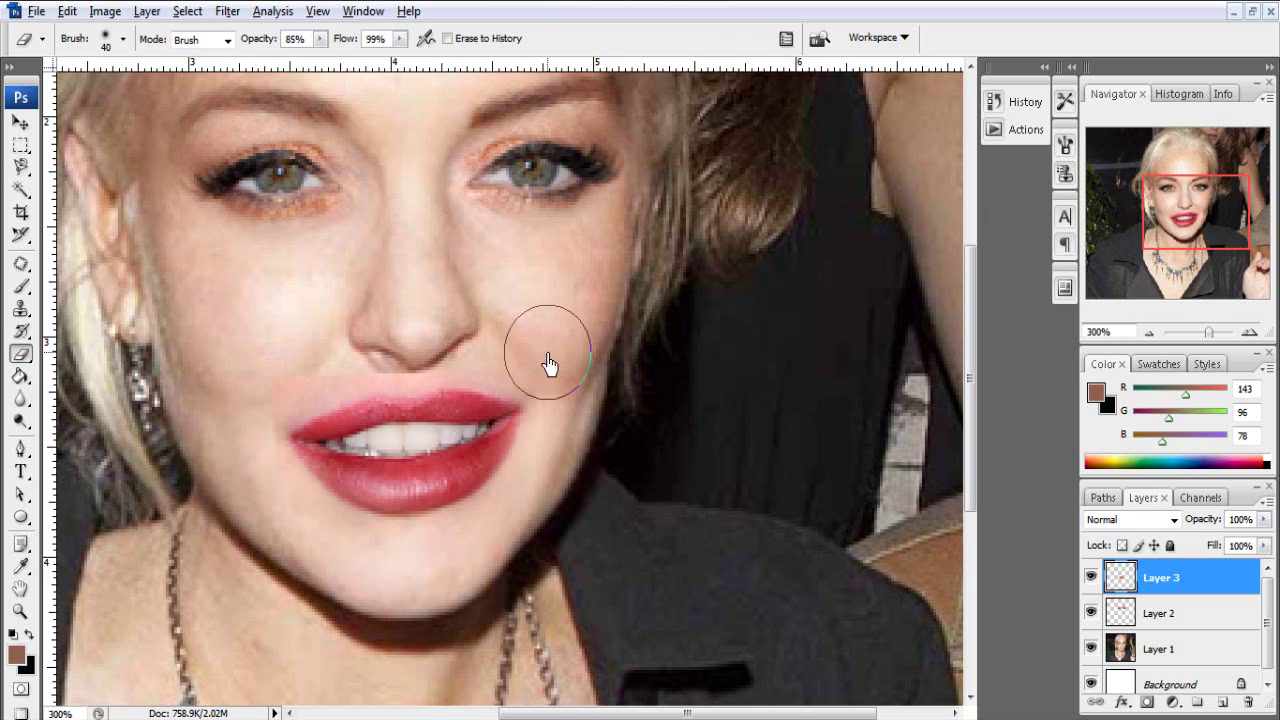
pyautogui.moveTo(251, 423); pyautogui.dragTo(253, 500)
# With a smaller eraser at 200% zoom, start scaling the lips to 96.2% by 93.8% and tilting them
pyautogui.hotkey('ctrl', '+')
pyautogui.hotkey('ctrl', '+')
pyautogui.hotkey('ctrl', '+')
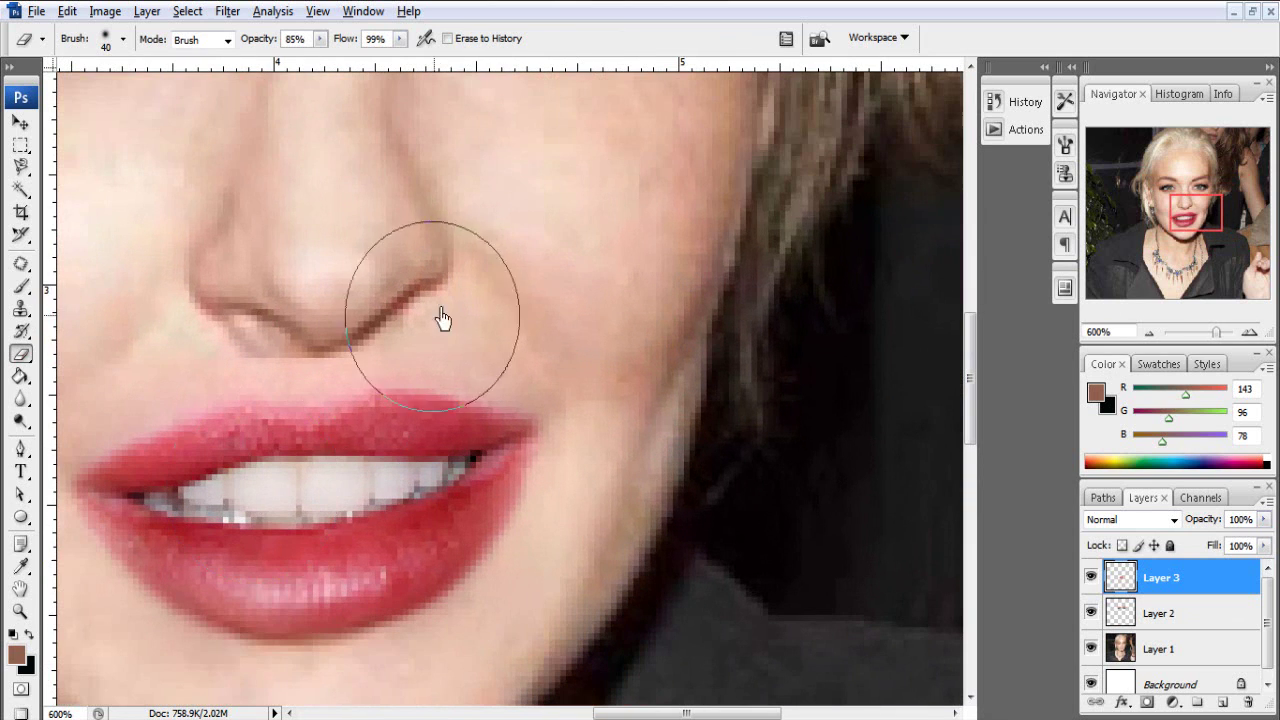
pyautogui.press('[')
pyautogui.press('[')
pyautogui.press('[')
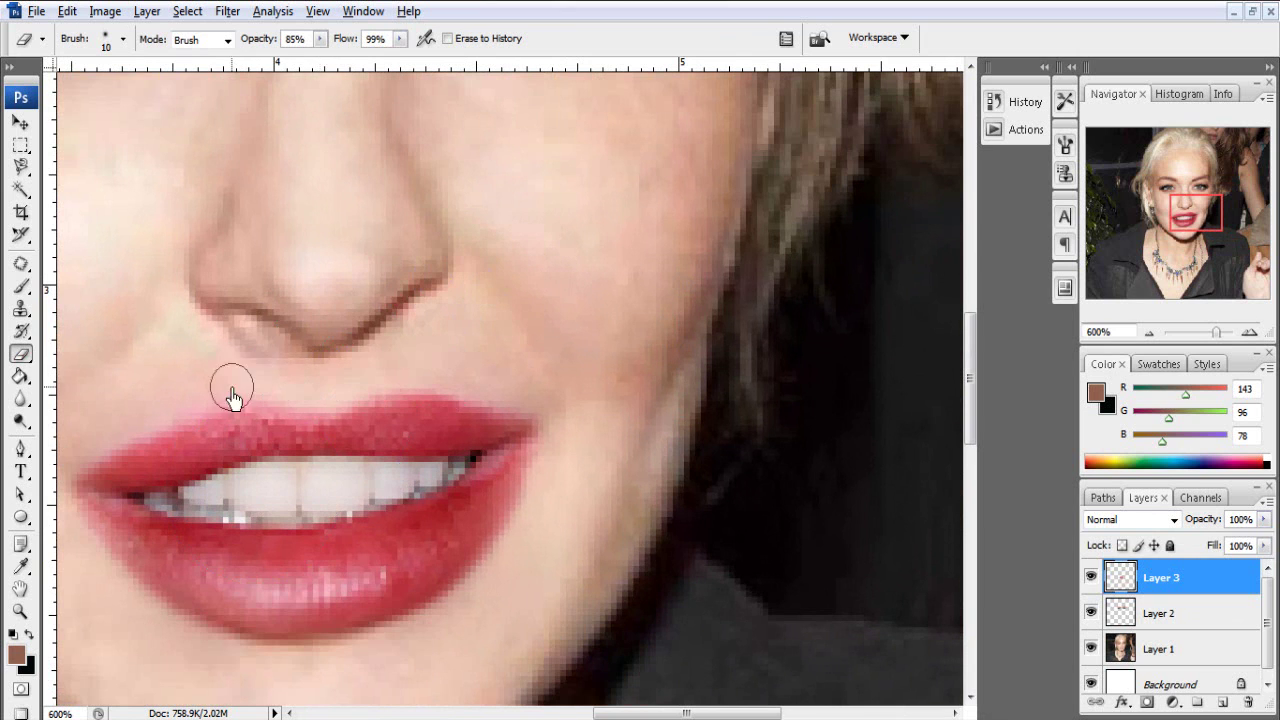
pyautogui.moveTo(193, 390); pyautogui.dragTo(363, 294)
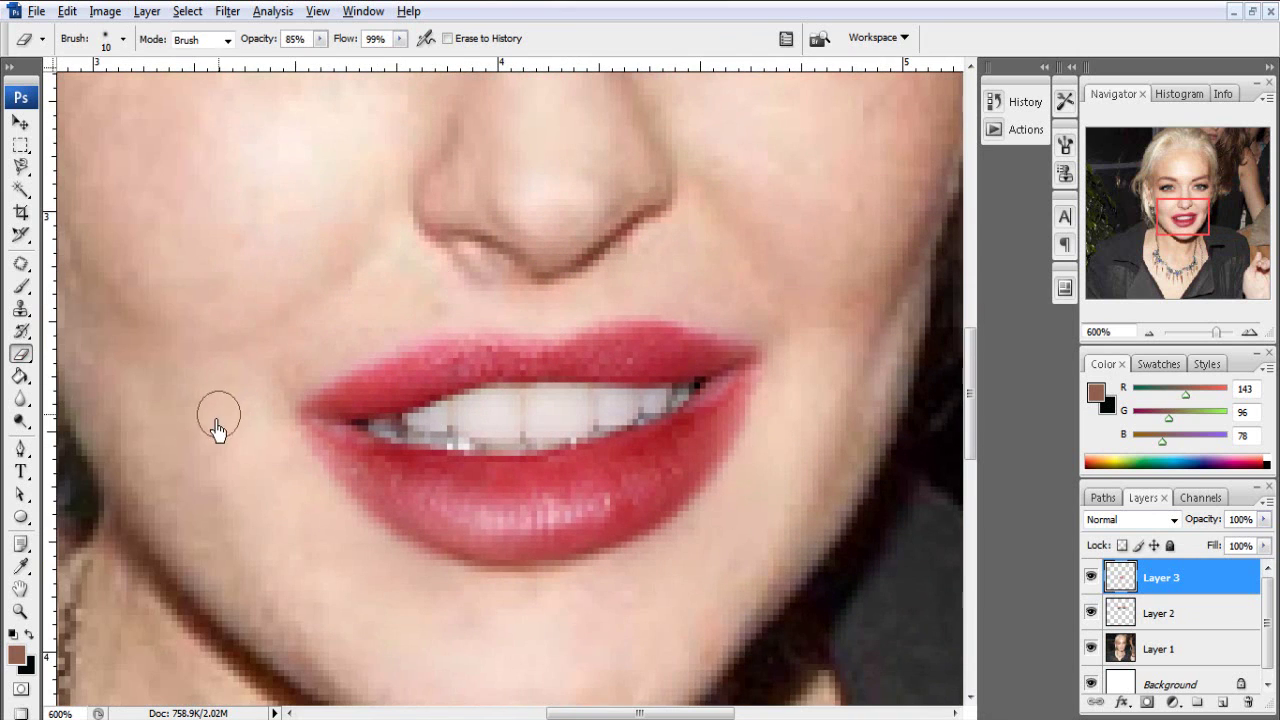
pyautogui.hotkey('ctrl', '-')
pyautogui.hotkey('ctrl', '-')
pyautogui.hotkey('ctrl', '-')
pyautogui.hotkey('ctrl', '-')
pyautogui.hotkey('ctrl', '-')
pyautogui.hotkey('ctrl', '+')
pyautogui.hotkey('ctrl', 't')
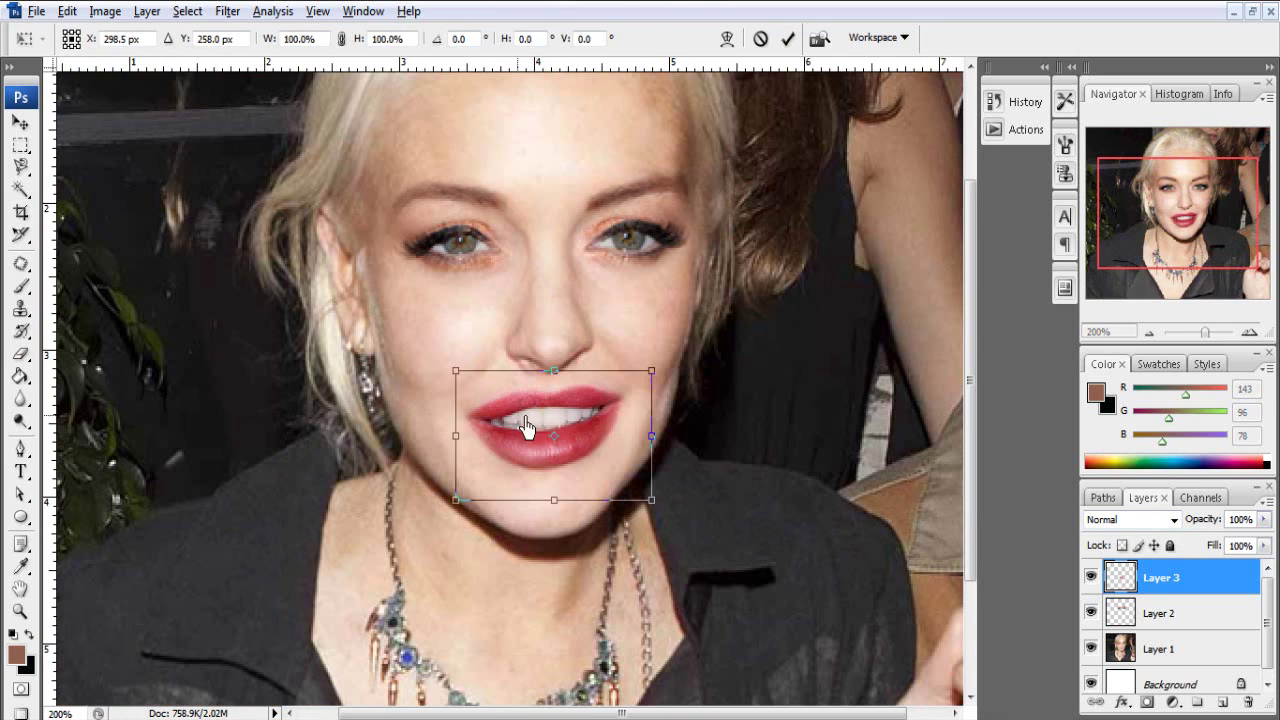
pyautogui.moveTo(651, 380); pyautogui.dragTo(623, 360)
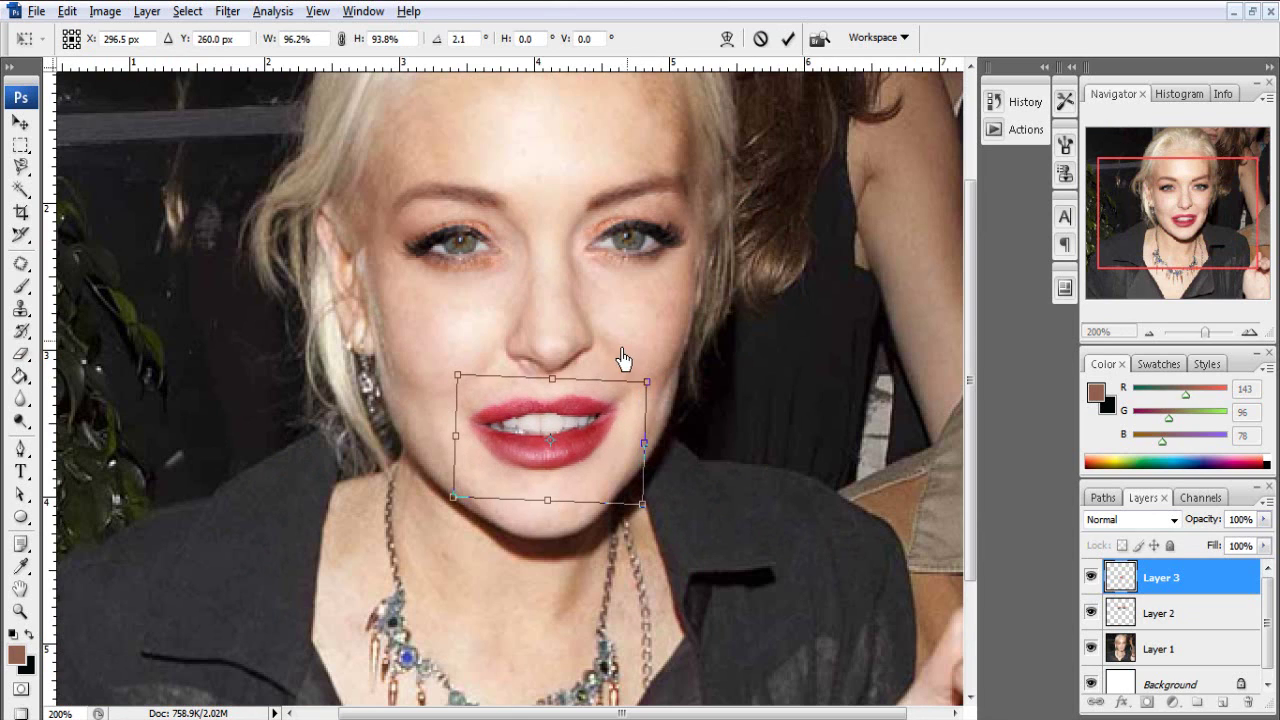
# Nudge the lips into place and commit the transform
pyautogui.moveTo(585, 432); pyautogui.dragTo(588, 443)
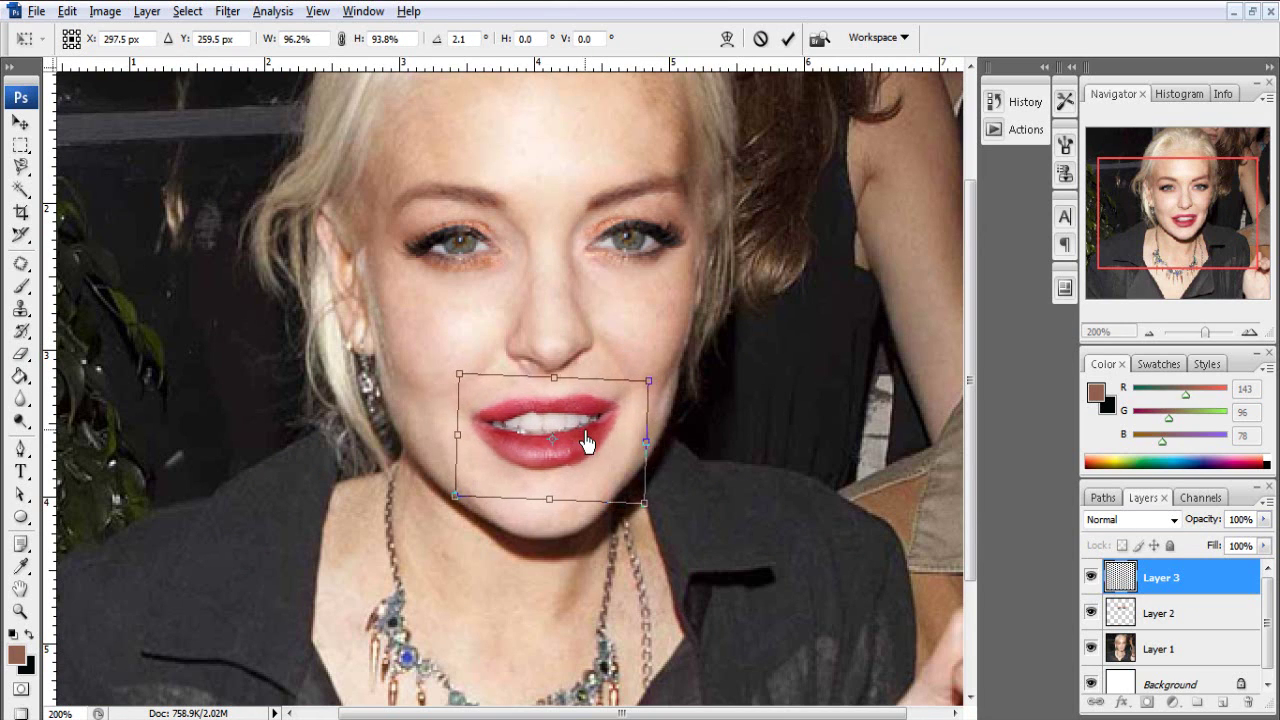
pyautogui.press('Return')
pyautogui.press('e')
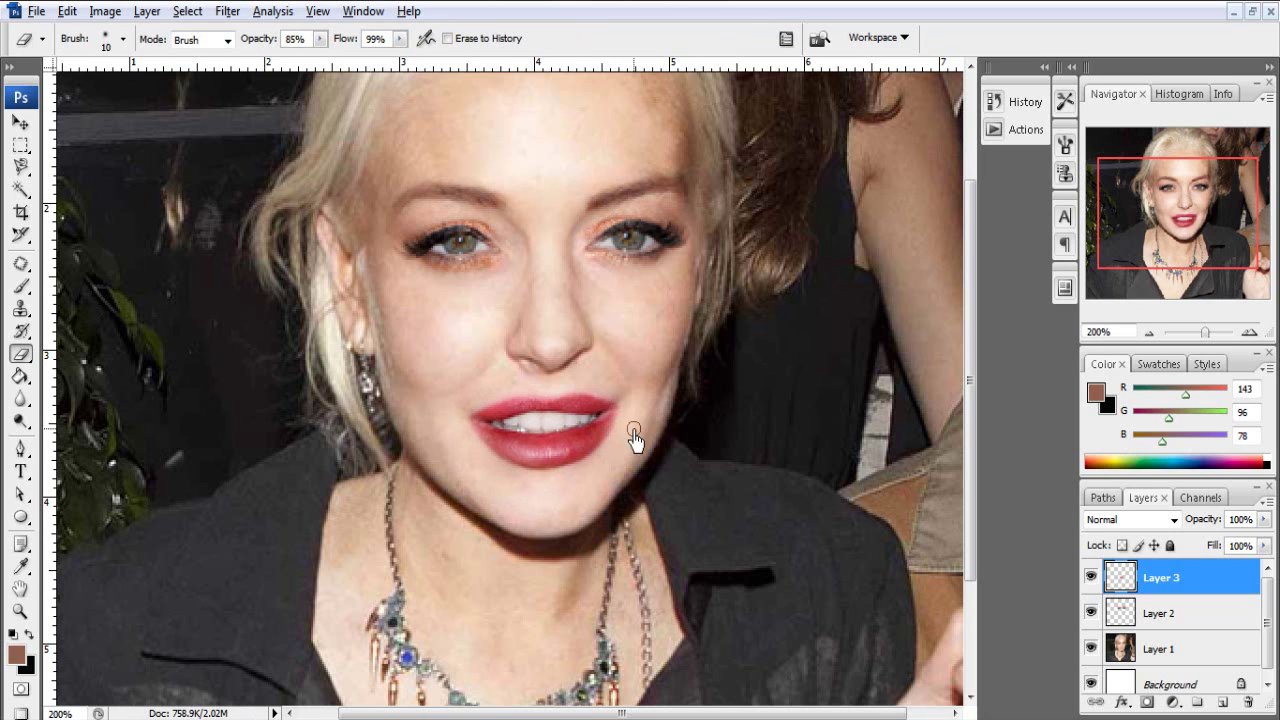
pyautogui.hotkey('ctrl', '+')
# Fade Layer 3 to 63%, then shrink, straighten and shift the lips slightly left
pyautogui.click(1264, 519)
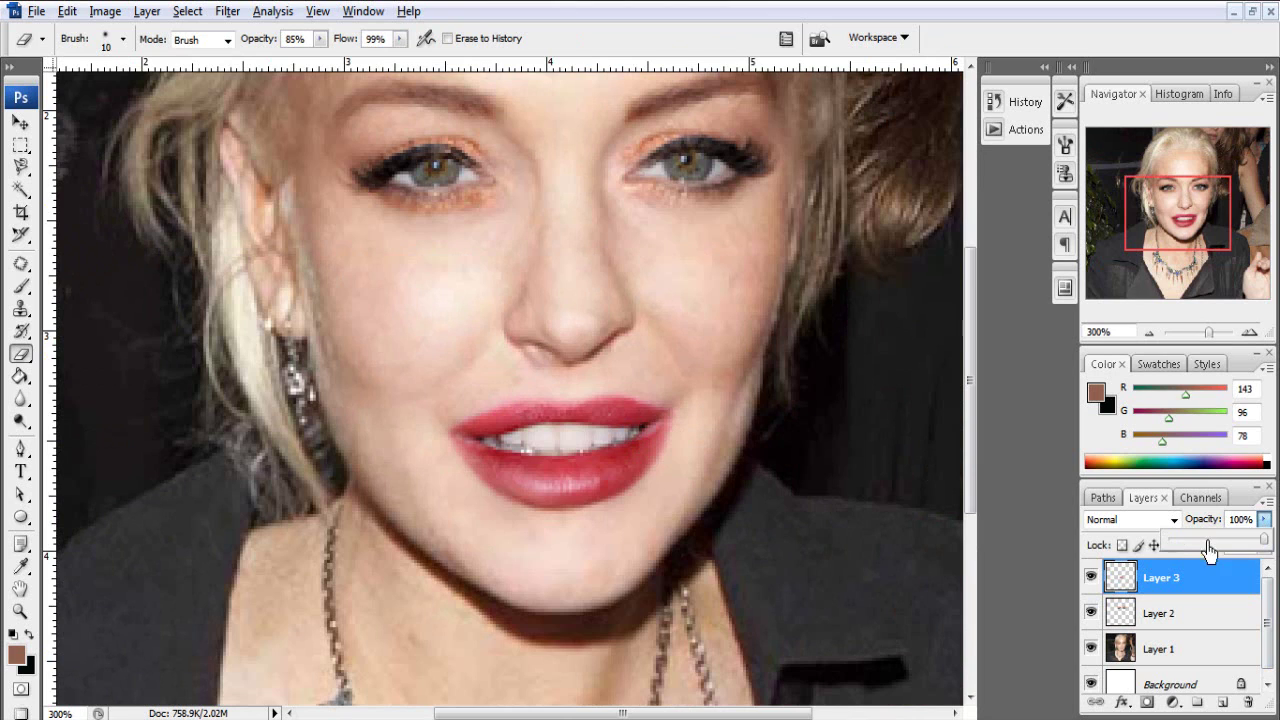
pyautogui.moveTo(1262, 540); pyautogui.dragTo(1236, 549)
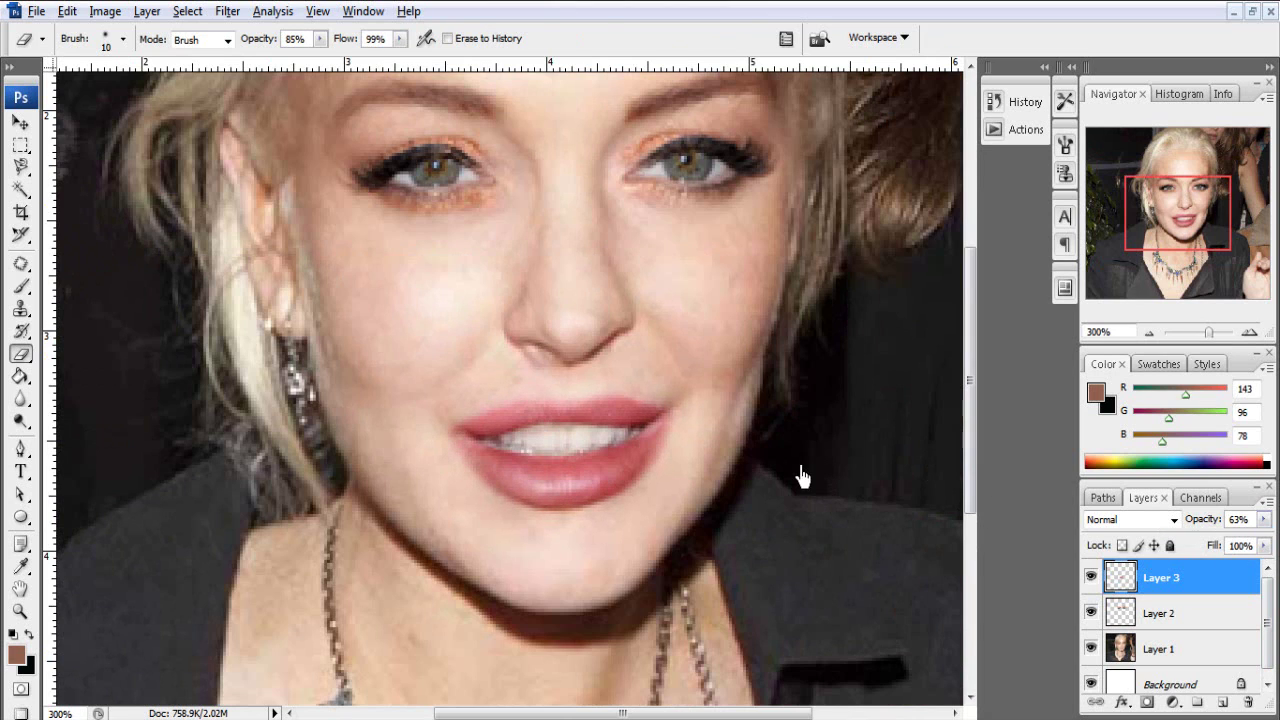
pyautogui.hotkey('ctrl', 't')
pyautogui.moveTo(640, 374); pyautogui.dragTo(637, 358)
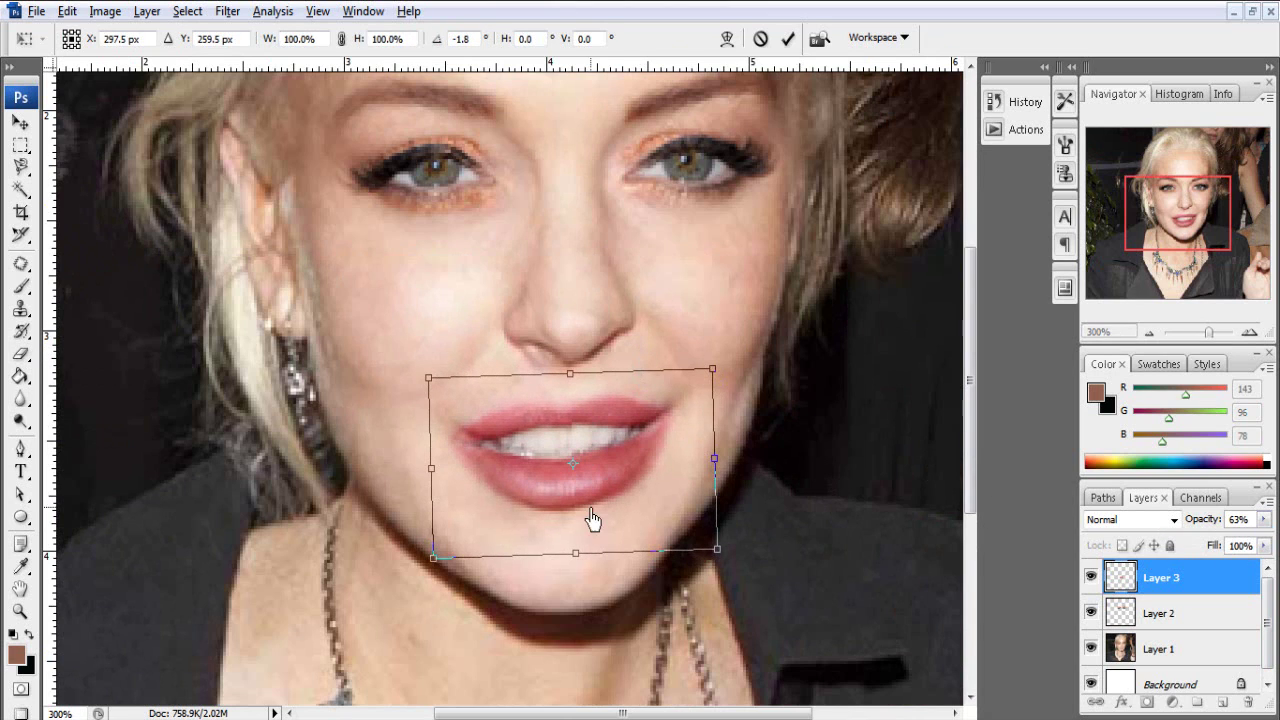
pyautogui.moveTo(433, 578); pyautogui.dragTo(444, 566)
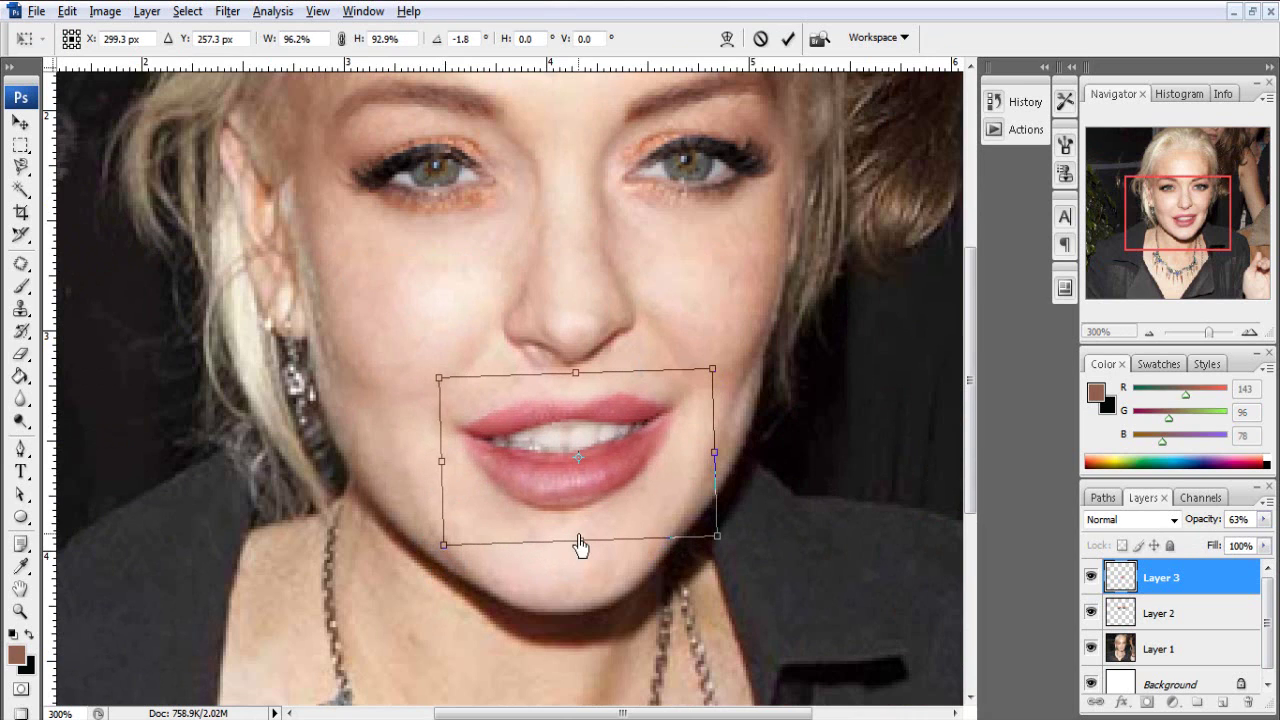
pyautogui.moveTo(631, 342); pyautogui.dragTo(634, 343)
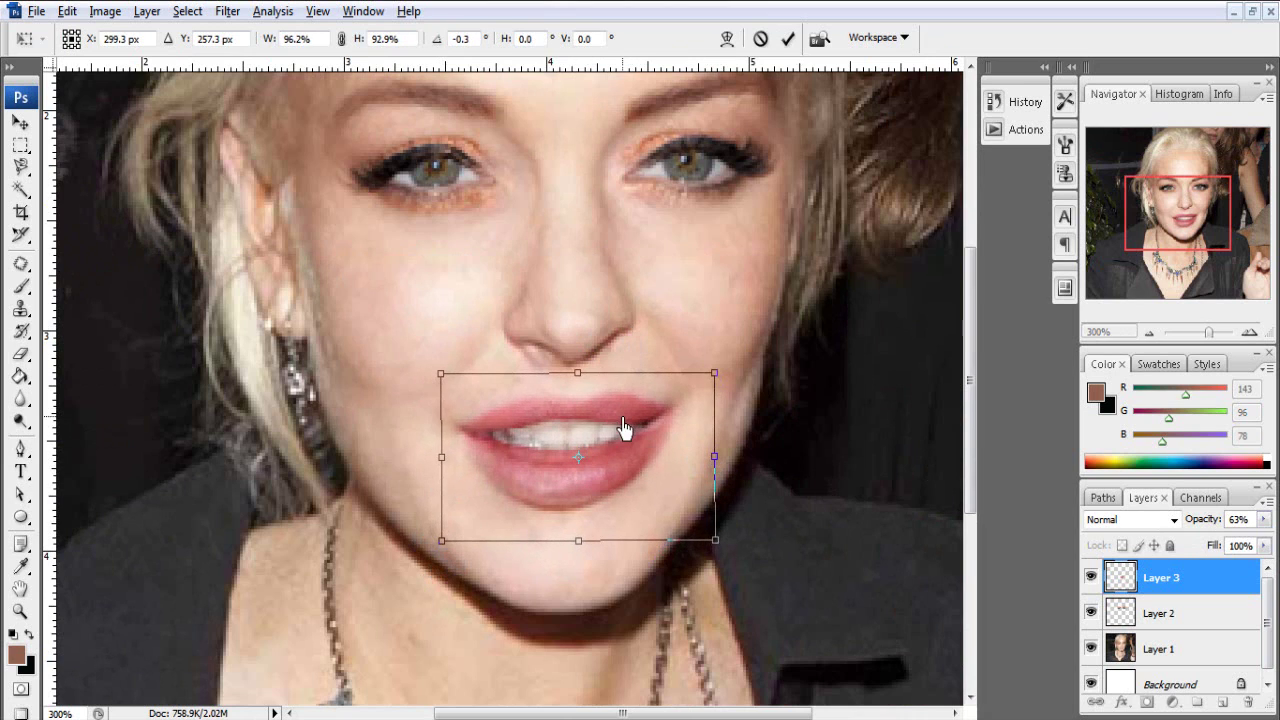
pyautogui.moveTo(631, 434); pyautogui.dragTo(620, 435)
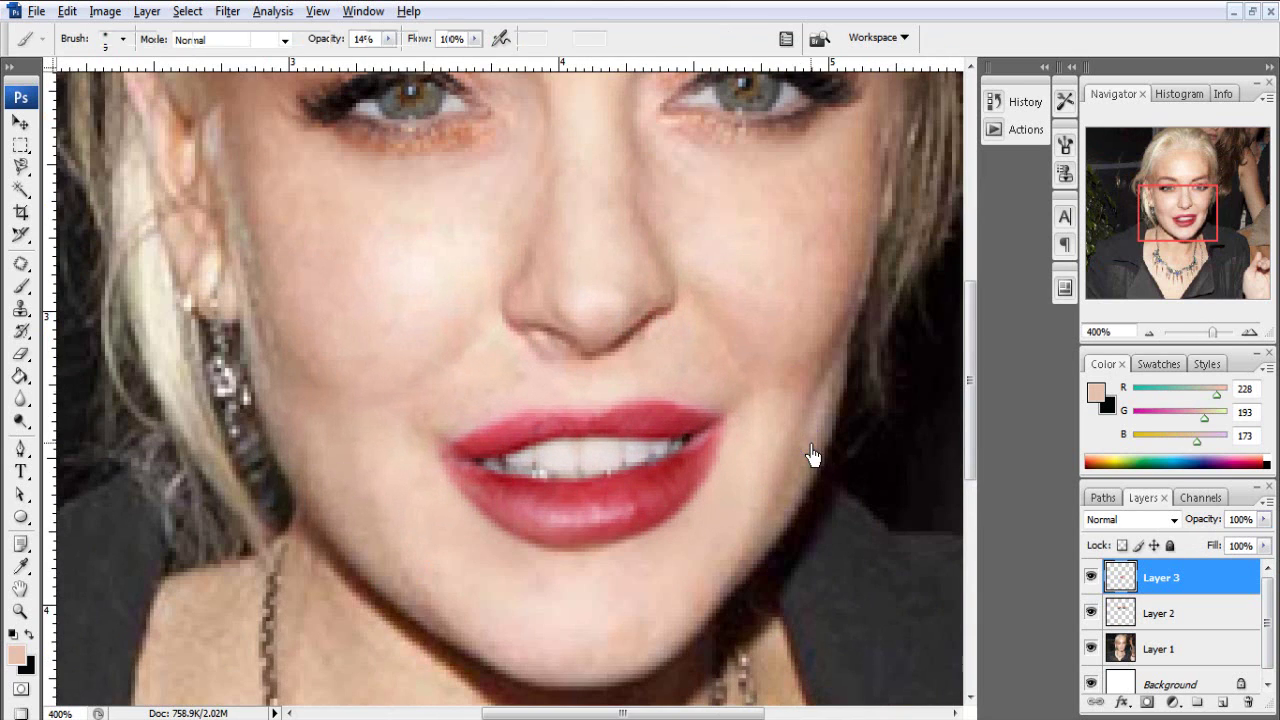
pyautogui.hotkey('ctrl', 't')
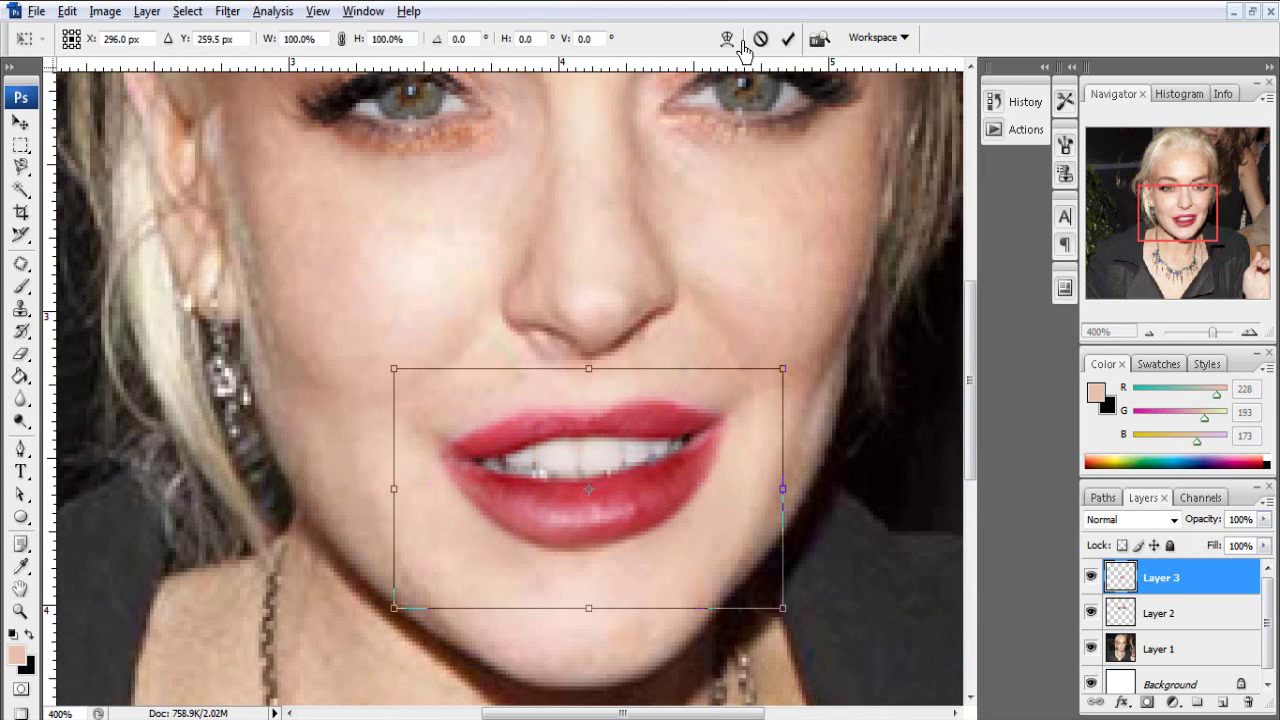
# Warp the lips' lower edge and corners upward to follow the smile, and commit
pyautogui.click(727, 38)
pyautogui.moveTo(394, 449); pyautogui.dragTo(398, 440)
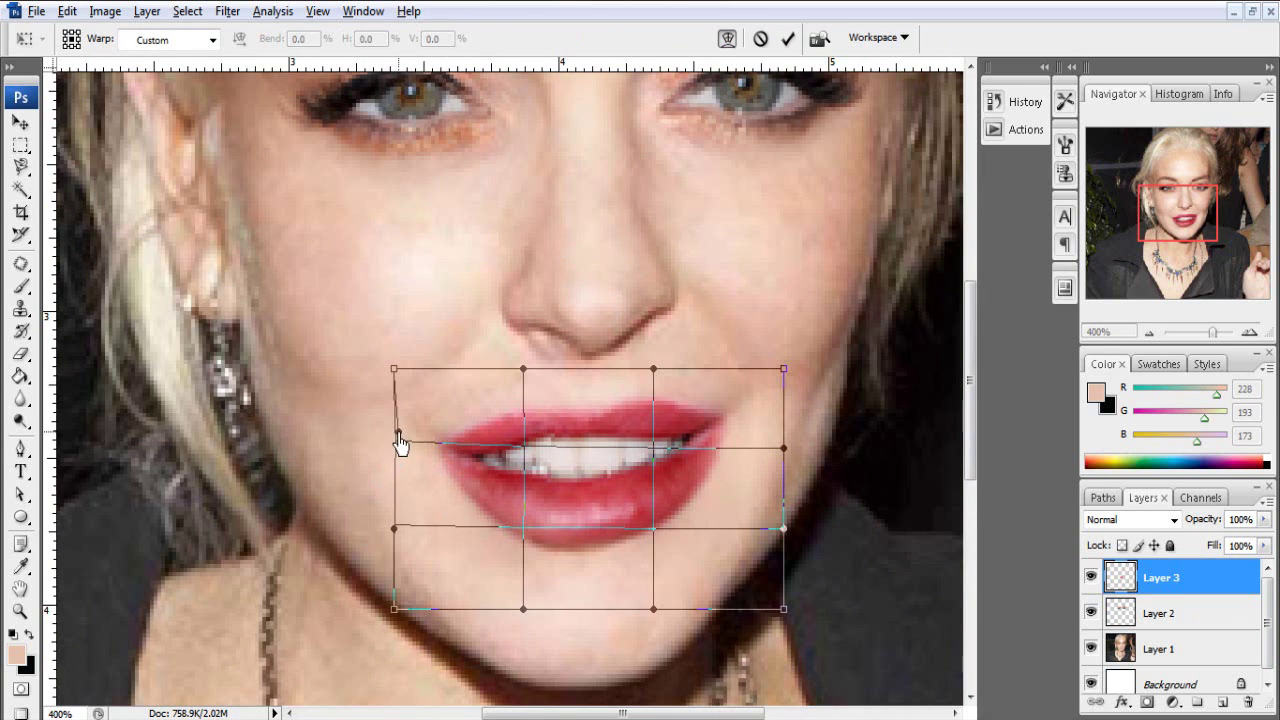
pyautogui.moveTo(394, 528); pyautogui.dragTo(389, 522)
pyautogui.moveTo(784, 449); pyautogui.dragTo(789, 442)
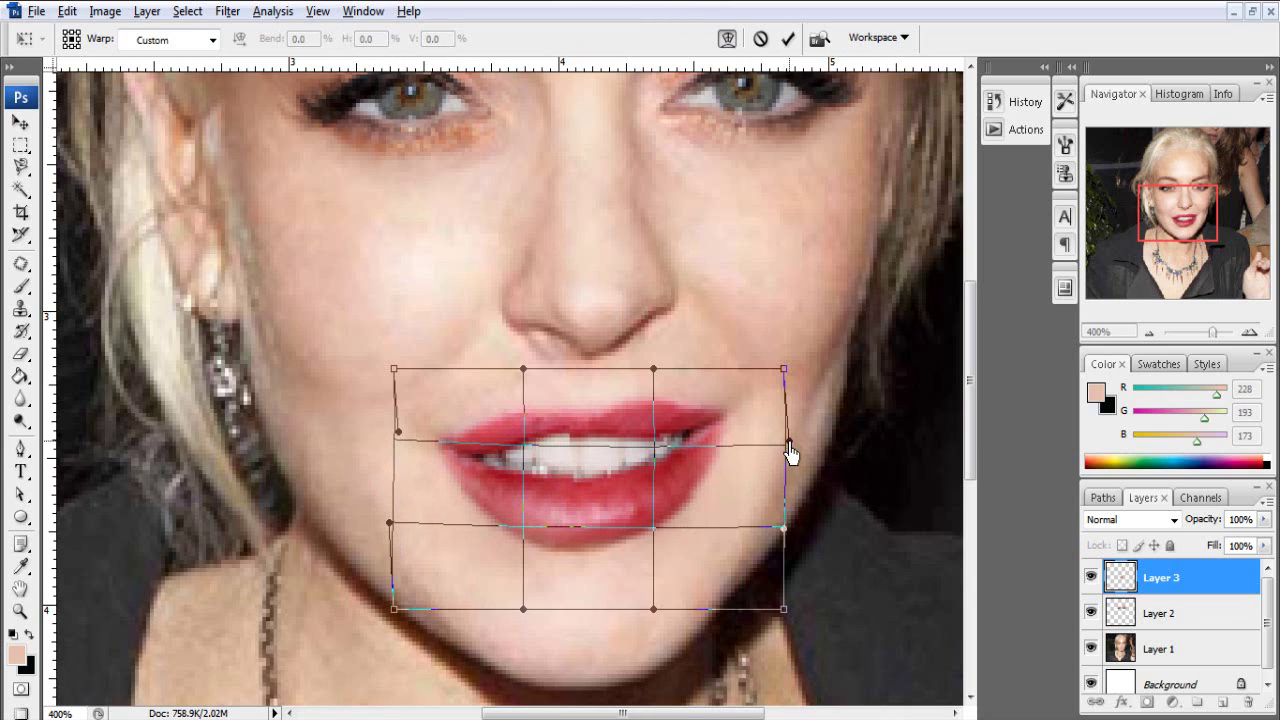
pyautogui.moveTo(524, 610); pyautogui.dragTo(524, 604)
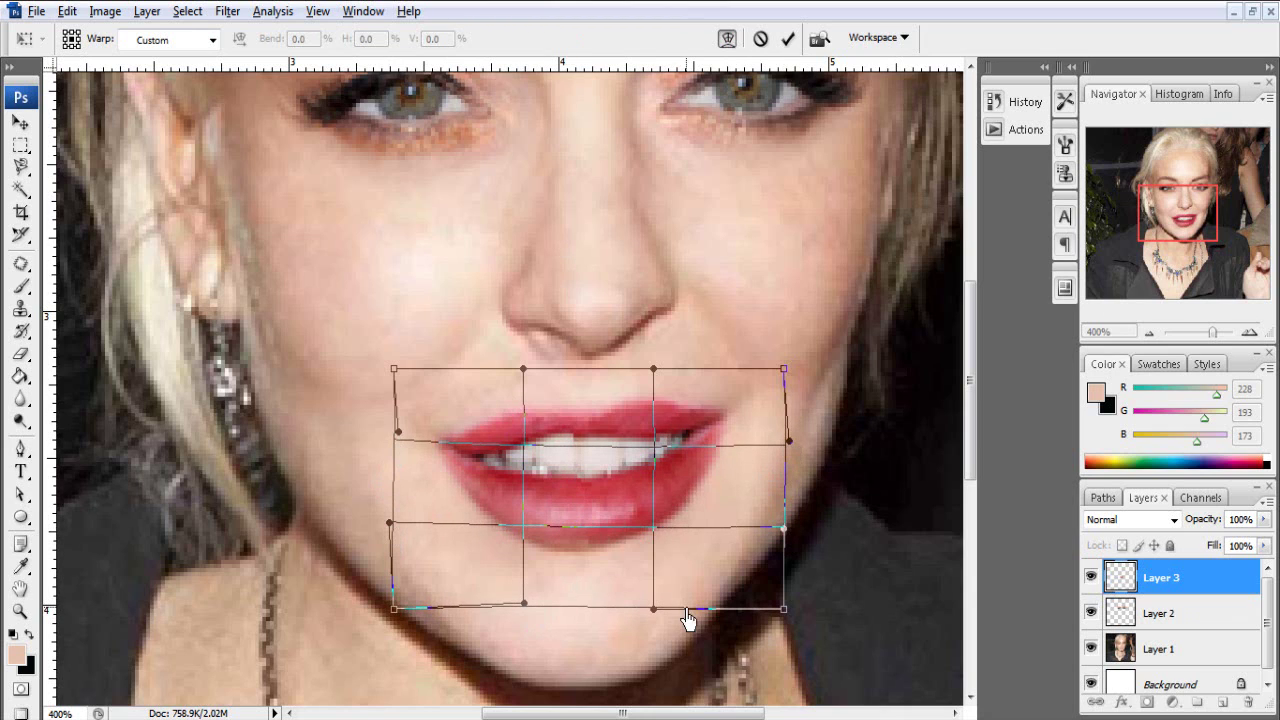
pyautogui.moveTo(655, 610); pyautogui.dragTo(660, 605)
pyautogui.press('Return')
pyautogui.press('b')
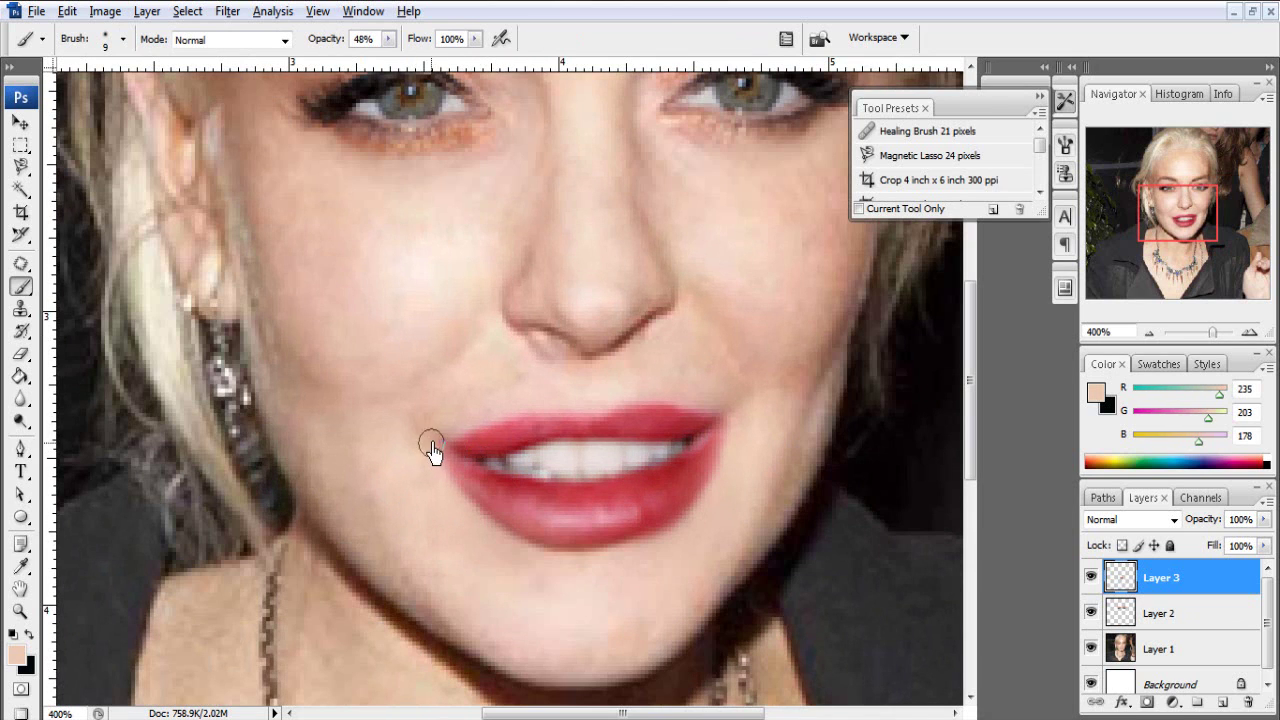
# Sample the lip pink and set a size-60 brush at 17% opacity for cheek blush
pyautogui.moveTo(743, 426); pyautogui.dragTo(787, 377)
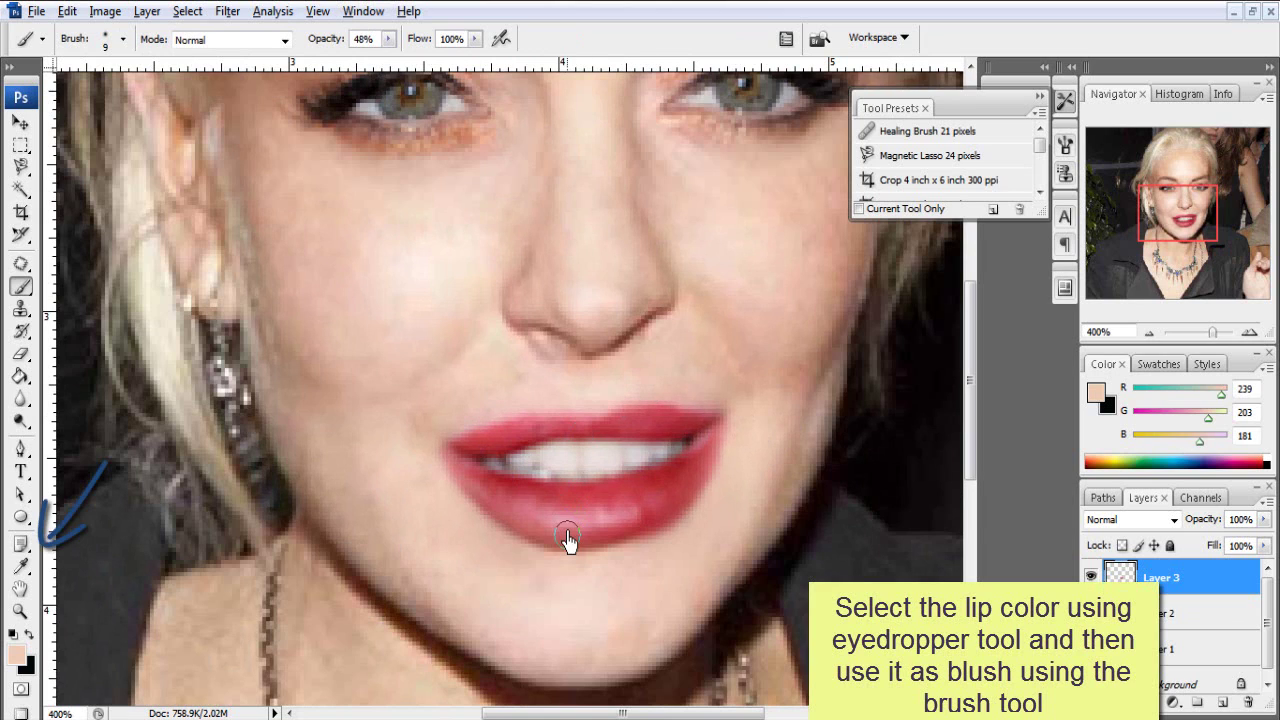
pyautogui.keyDown('alt'); pyautogui.click(567, 524); pyautogui.keyUp('alt')
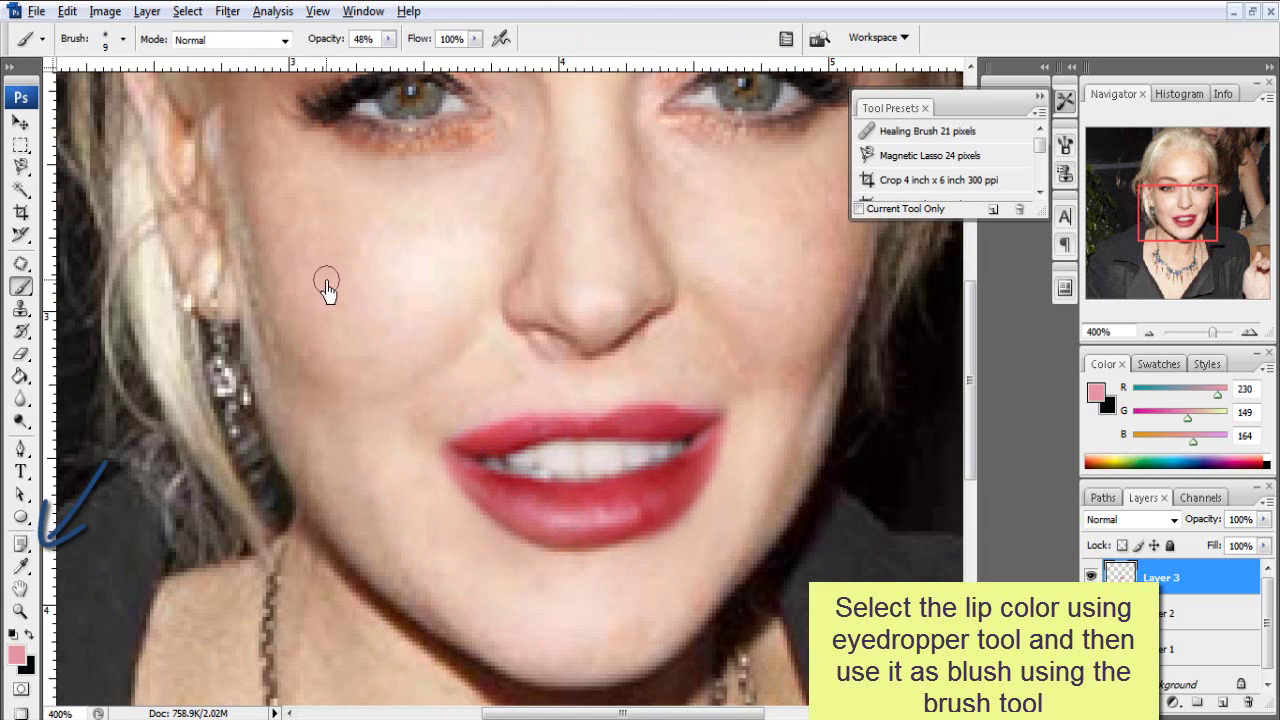
pyautogui.press(']')
pyautogui.press(']')
pyautogui.press(']')
pyautogui.press(']')
pyautogui.press(']')
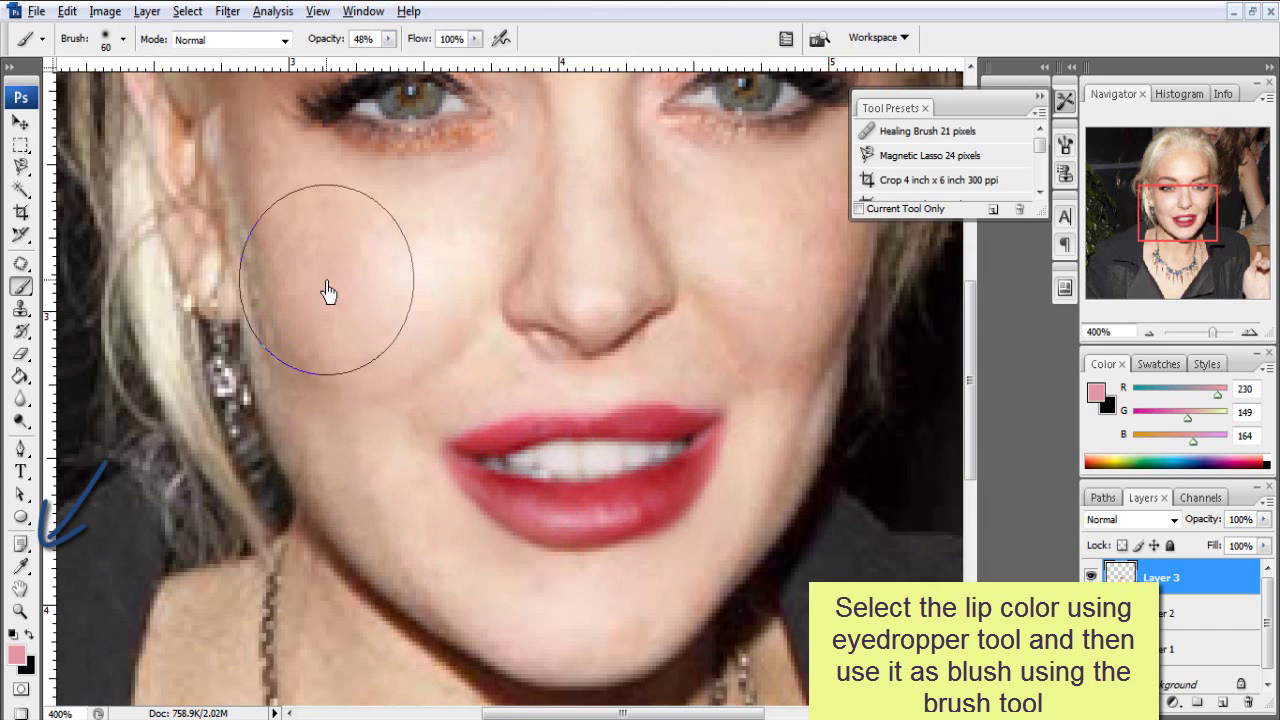
pyautogui.click(388, 39)
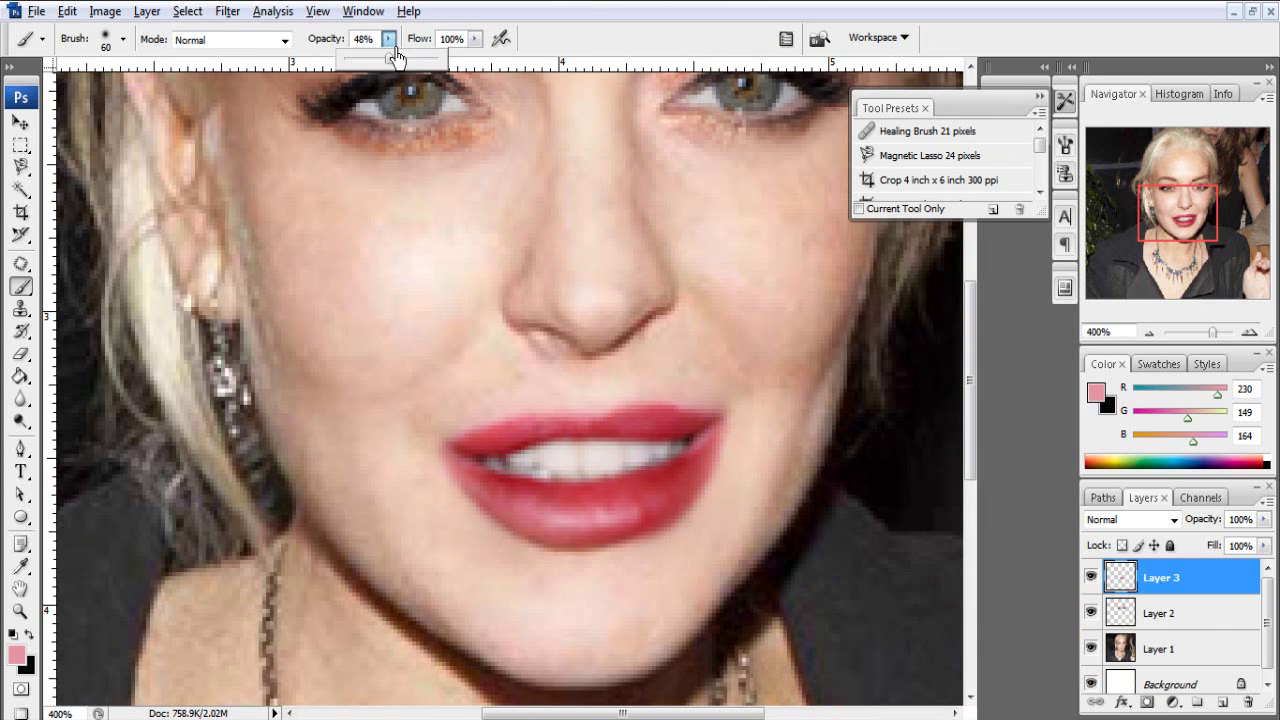
pyautogui.click(323, 251)
# Crop the image to trim its edges slightly
pyautogui.hotkey('ctrl', 'alt', '0')
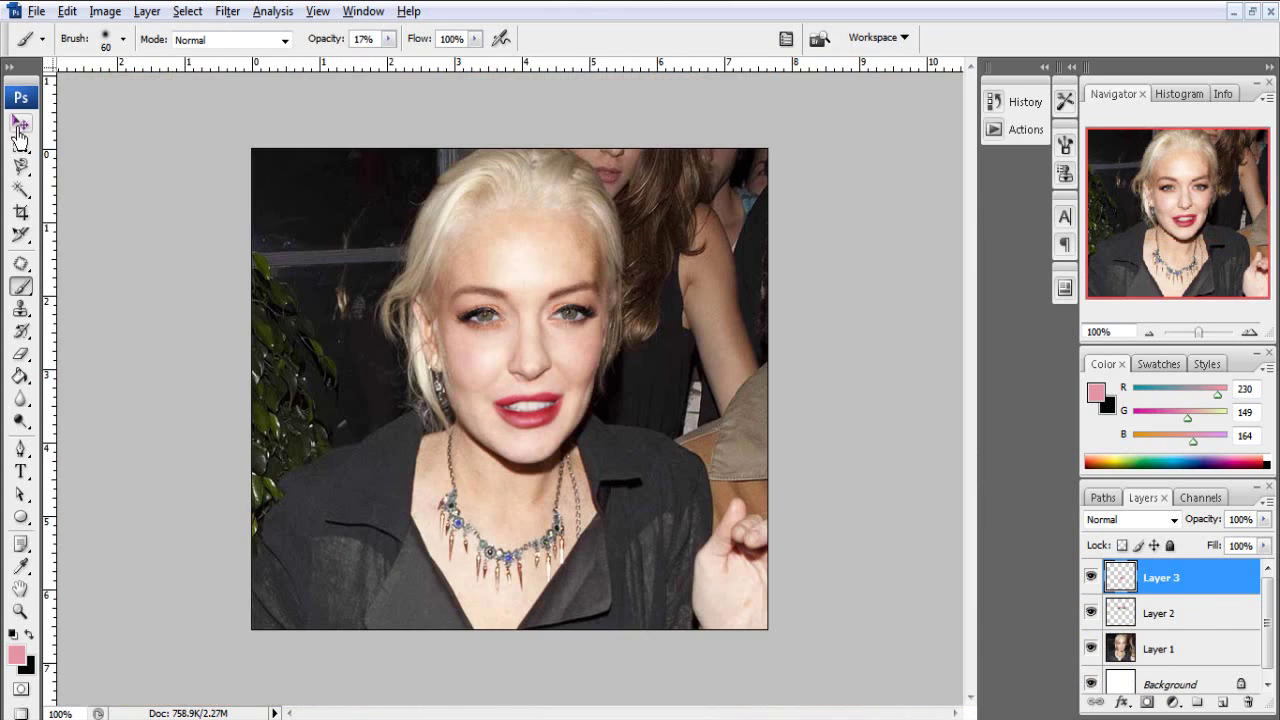
pyautogui.click(18, 215)
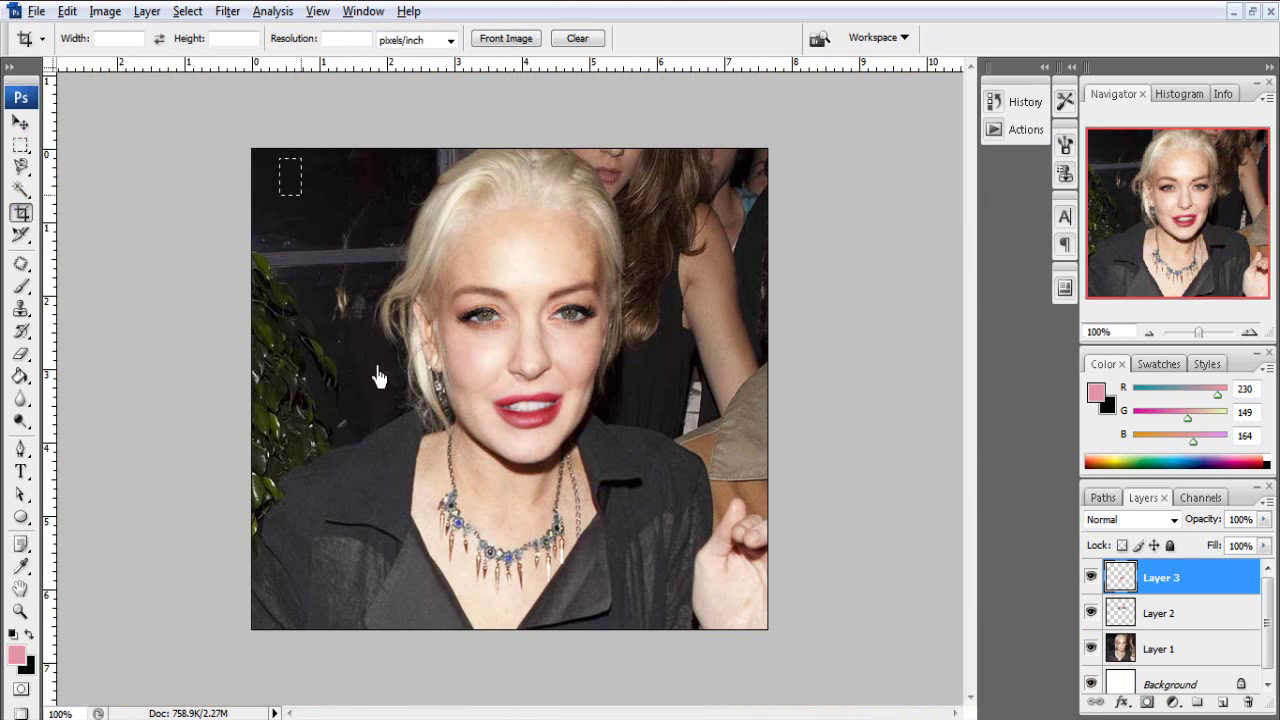
pyautogui.moveTo(378, 376); pyautogui.dragTo(760, 700)
pyautogui.press('Return')
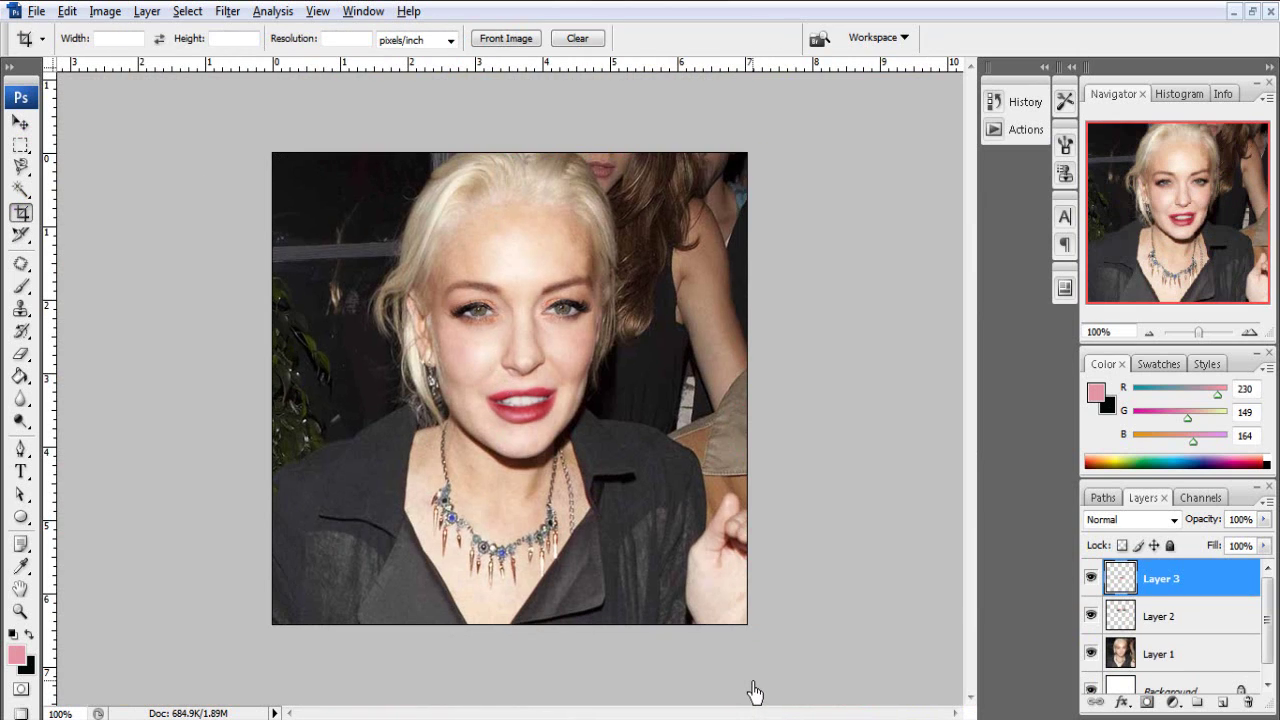
# Liquify Layer 1 with a size-61 brush to push in the jawline near the earring
pyautogui.click(1151, 660)
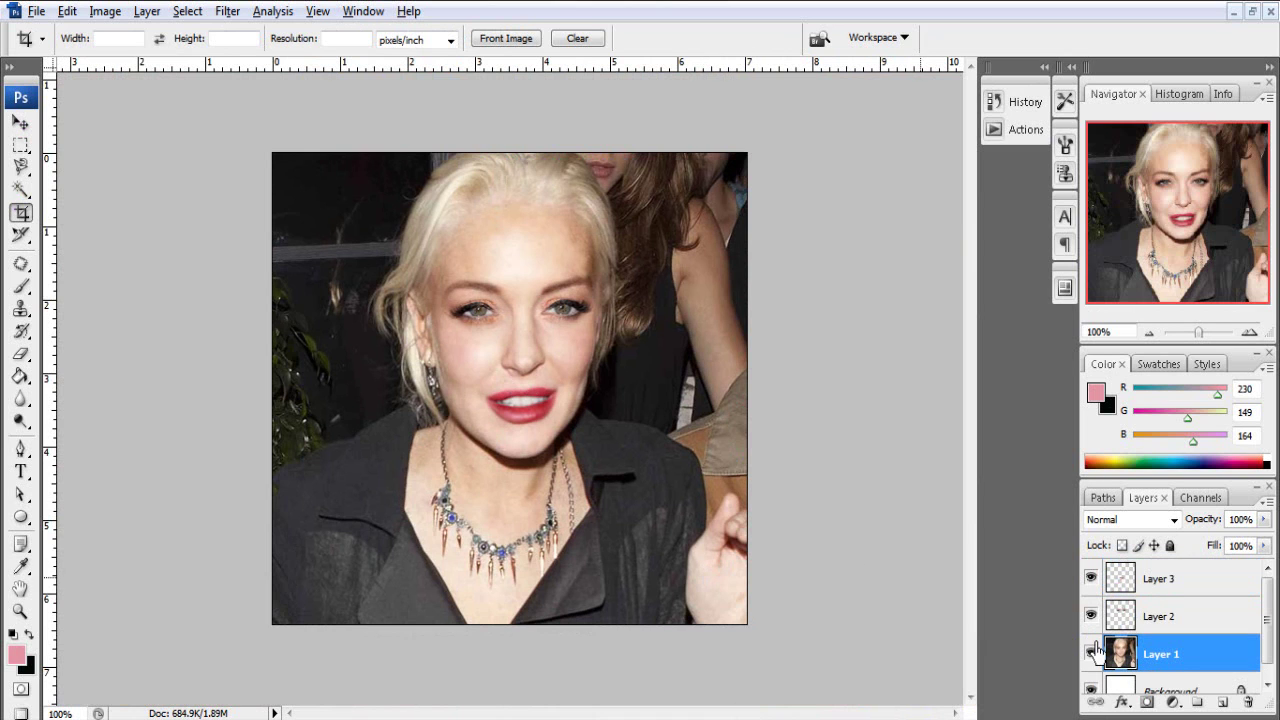
pyautogui.hotkey('ctrl', 'shift', 'x')
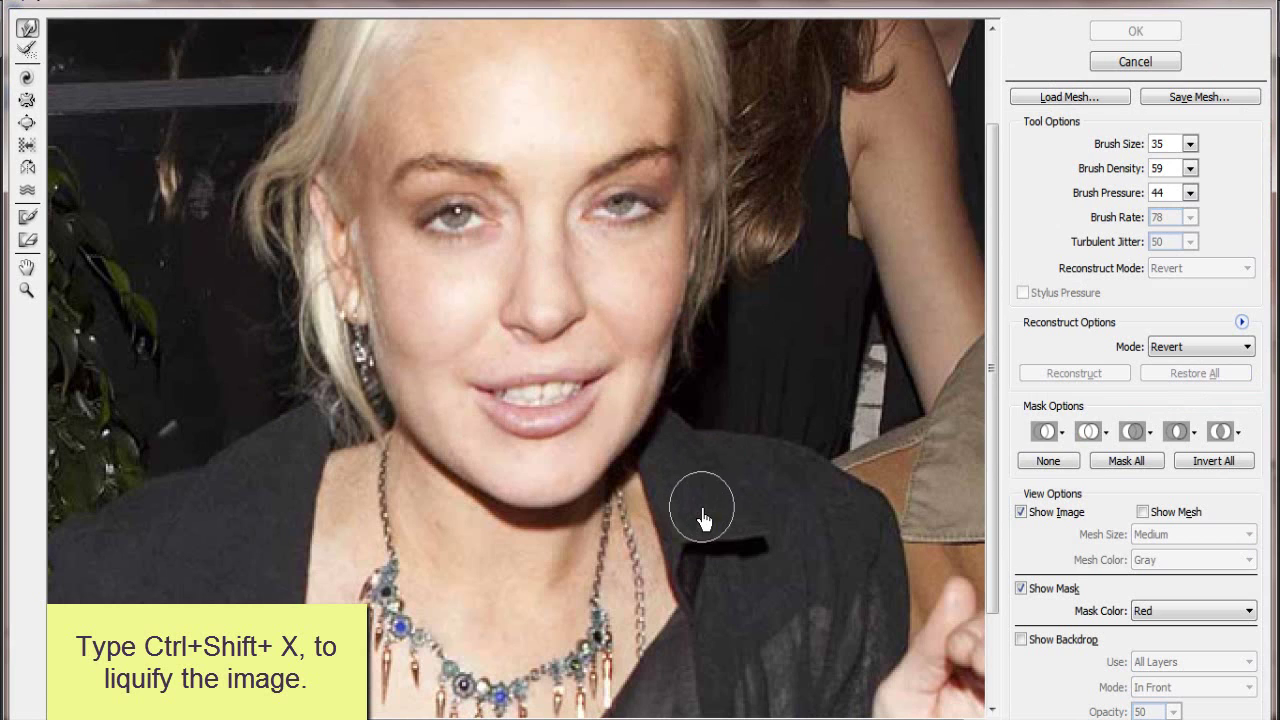
pyautogui.press(']')
pyautogui.press(']')
pyautogui.press(']')
pyautogui.press(']')
pyautogui.press(']')
pyautogui.press(']')
pyautogui.press(']')
pyautogui.press(']')
pyautogui.press(']')
pyautogui.press(']')
pyautogui.press(']')
pyautogui.press(']')
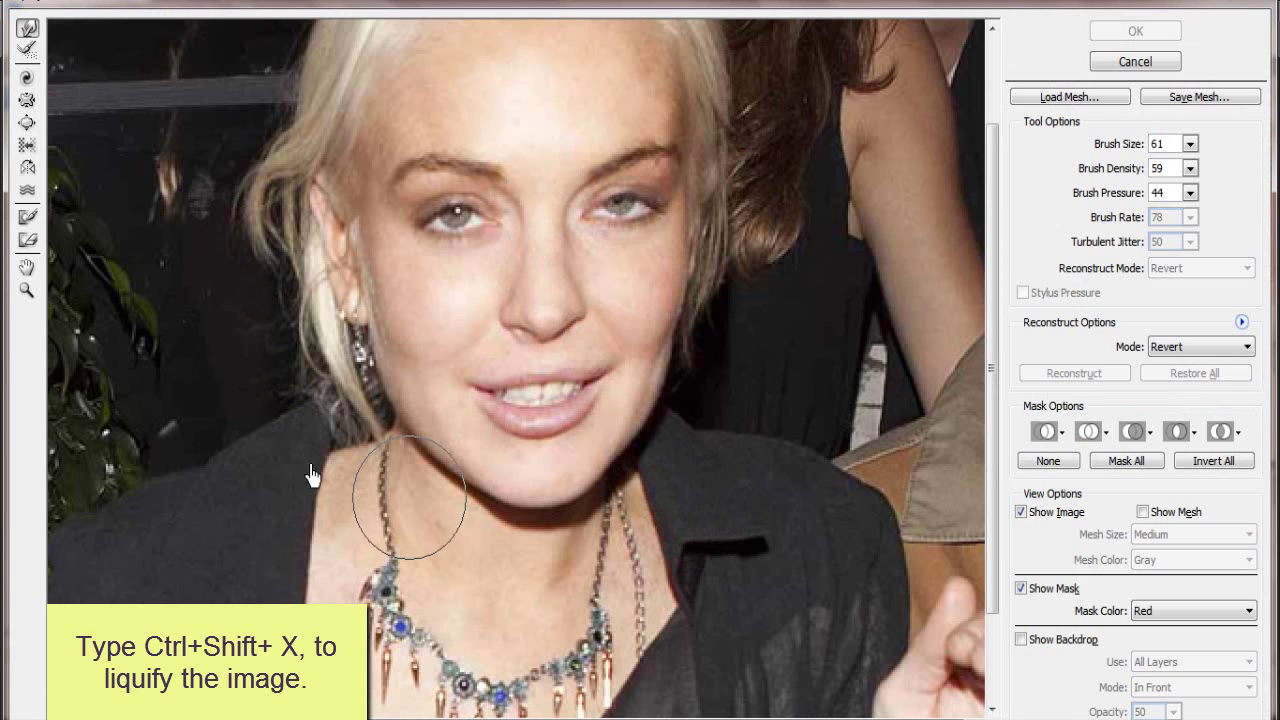
pyautogui.moveTo(386, 400)
pyautogui.mouseDown()
pyautogui.moveTo(378, 370)
pyautogui.moveTo(411, 425)
pyautogui.mouseUp()
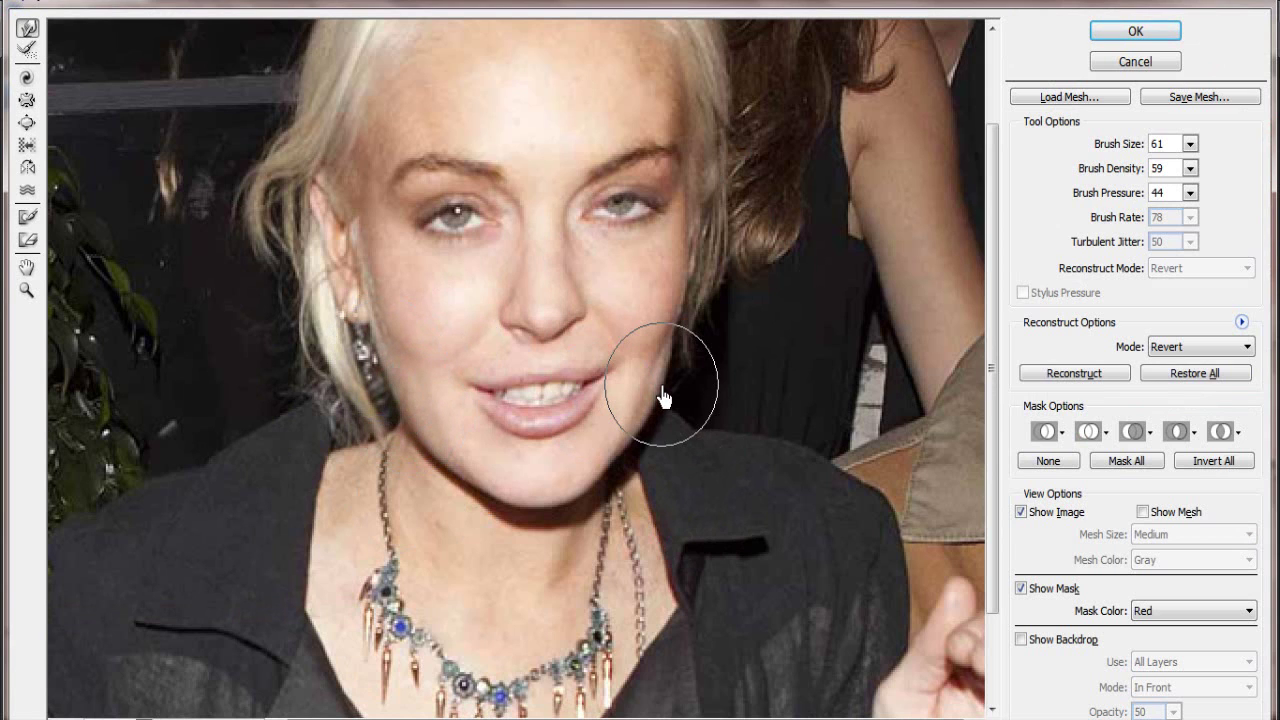
pyautogui.press('Return')
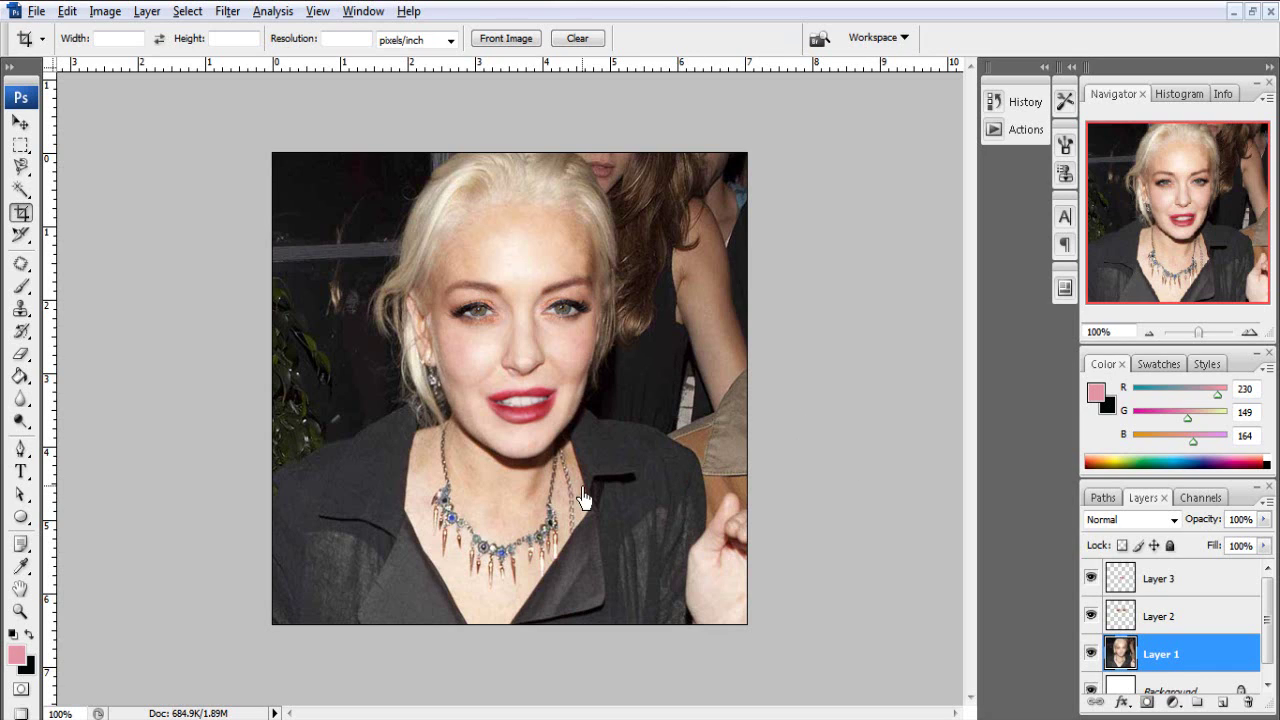
# Nudge the eye and lip layers (Layers 2–3) slightly down and right
pyautogui.click(1180, 620)
pyautogui.hotkey('alt', ']')
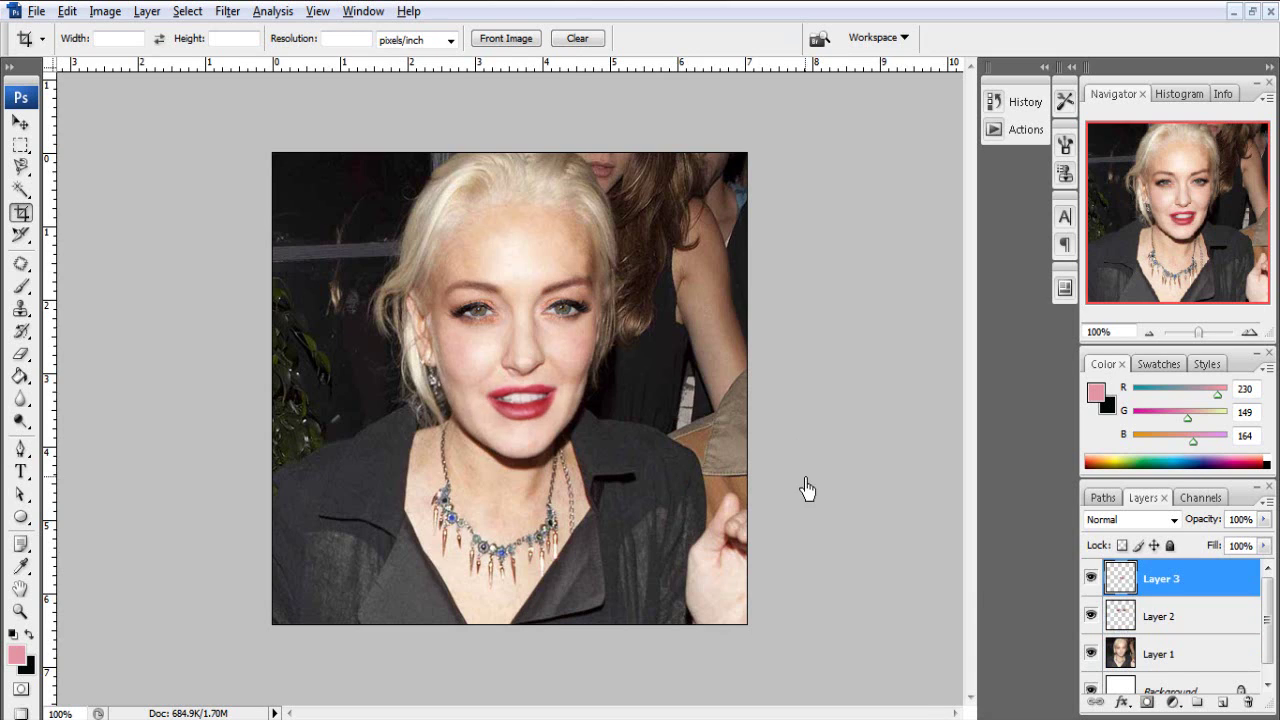
pyautogui.hotkey('ctrl', '+')
pyautogui.hotkey('ctrl', 't')
pyautogui.press('Down')
pyautogui.press('Down')
pyautogui.press('Down')
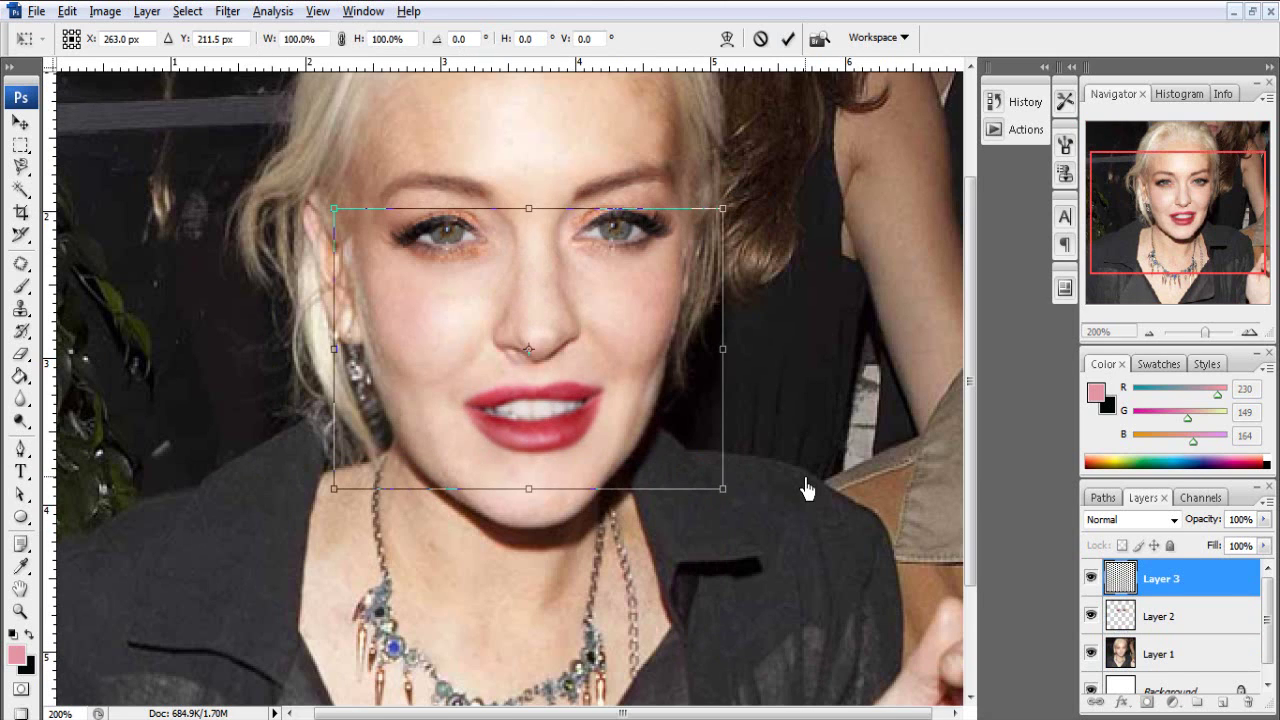
pyautogui.press('Down')
pyautogui.press('Right')
pyautogui.press('Down')
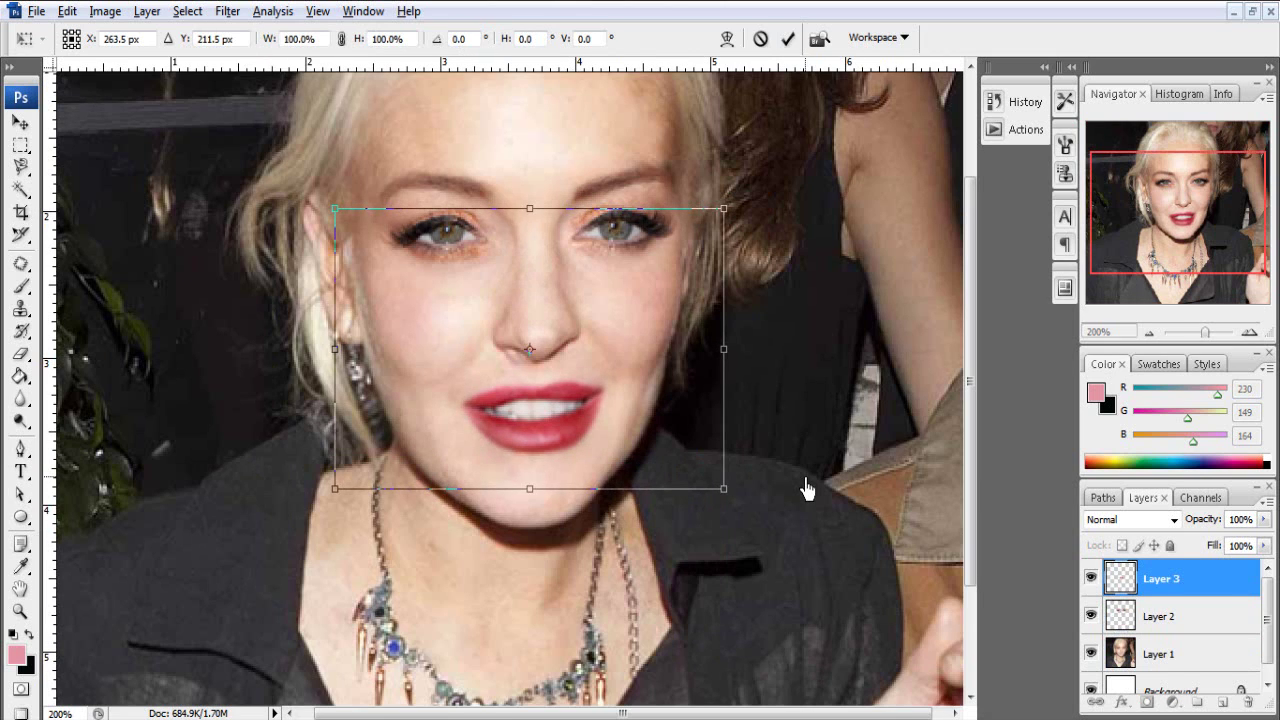
pyautogui.press('Down')
pyautogui.press('Return')
# Merge Layers 3, 2 and 1 into a single Layer 1
pyautogui.press('c')
pyautogui.hotkey('ctrl', '-')
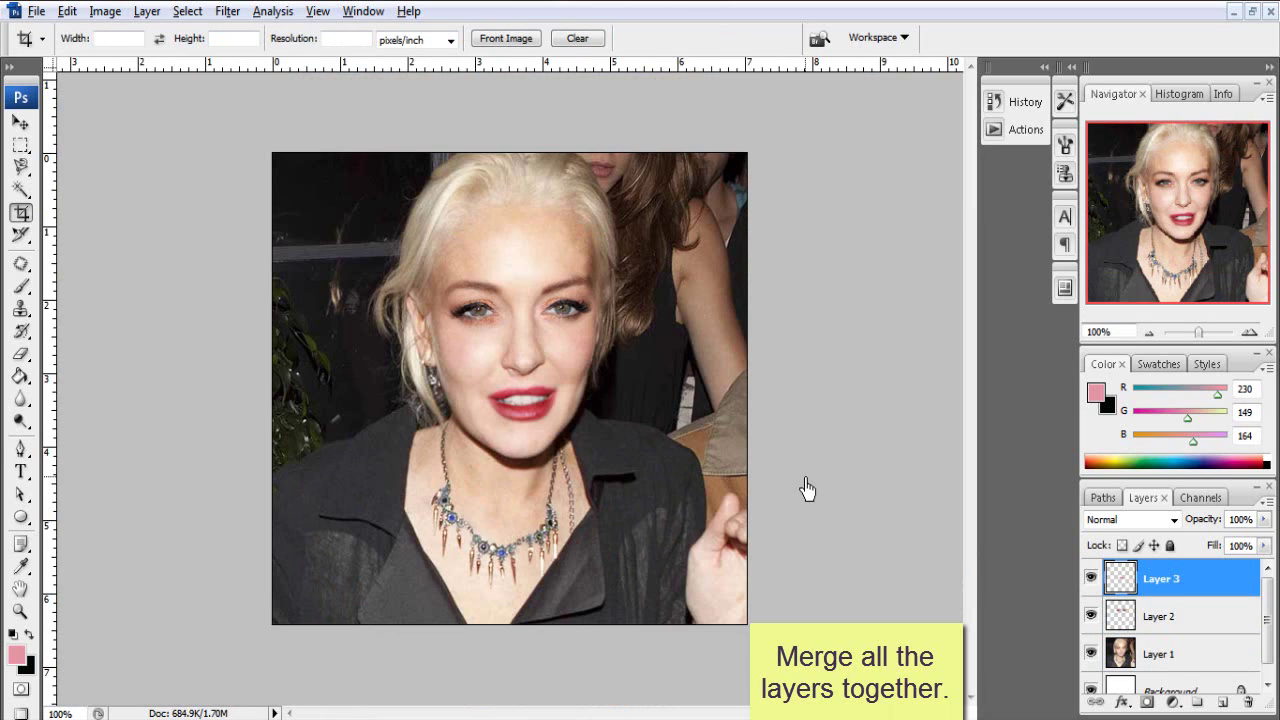
pyautogui.keyDown('shift'); pyautogui.click(1180, 618); pyautogui.keyUp('shift')
pyautogui.rightClick(1180, 616)
pyautogui.click(1100, 543)
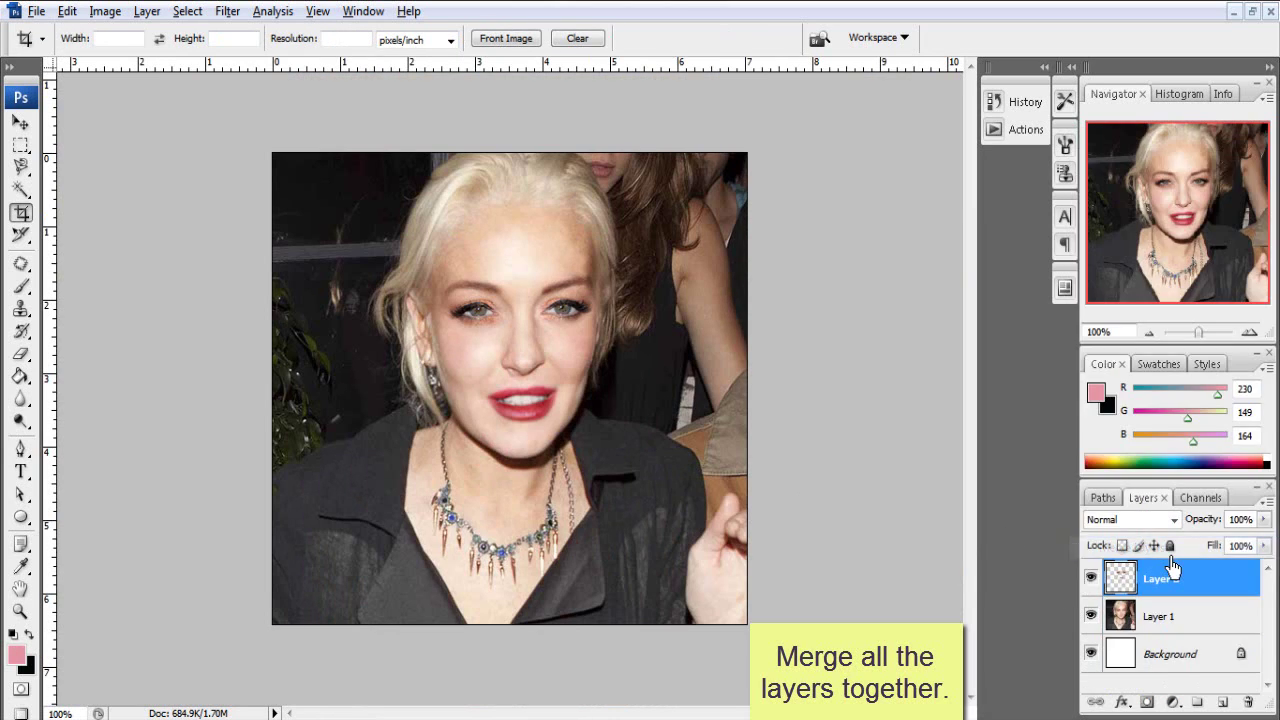
pyautogui.keyDown('shift'); pyautogui.click(1175, 620); pyautogui.keyUp('shift')
pyautogui.rightClick(1175, 618)
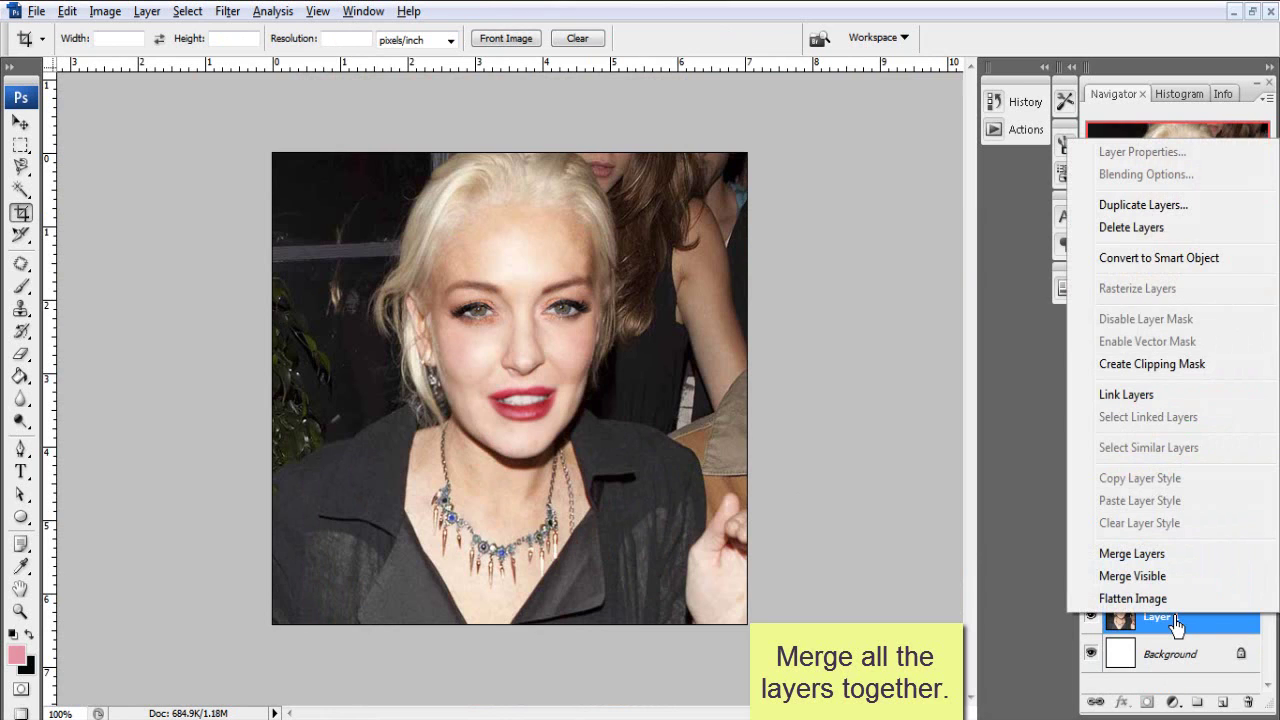
pyautogui.click(1165, 553)
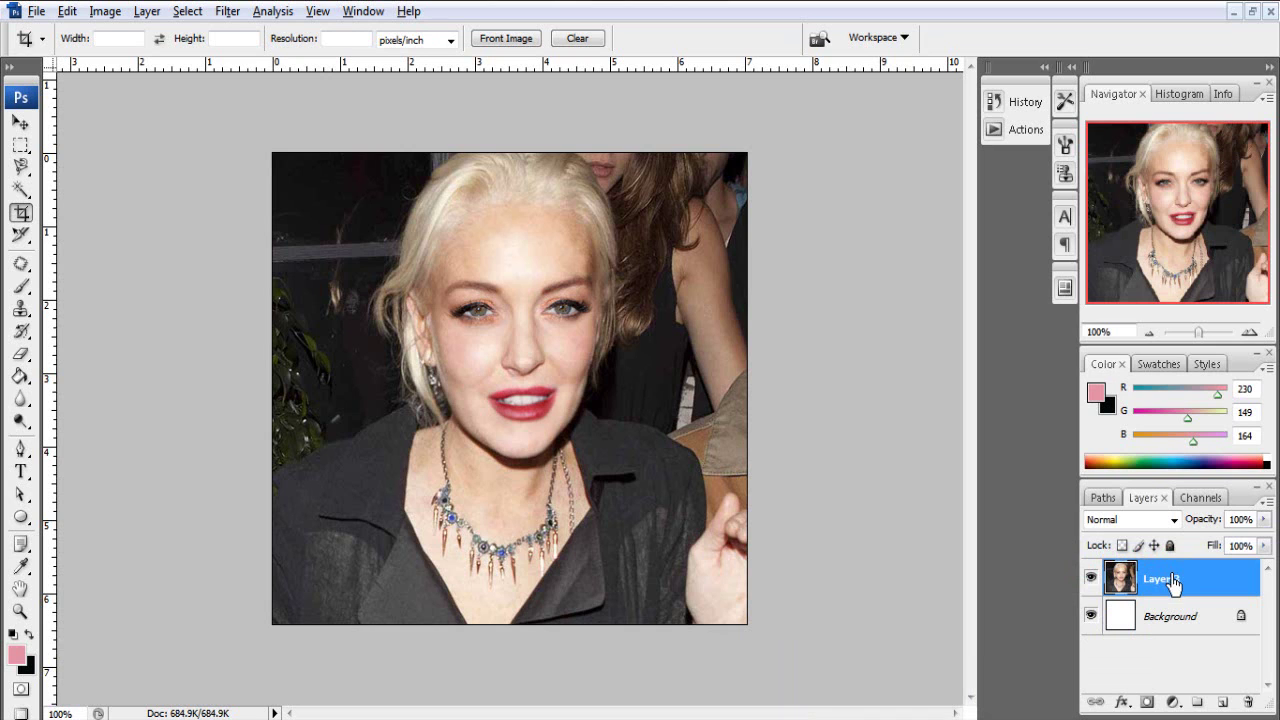
pyautogui.click(1178, 699)
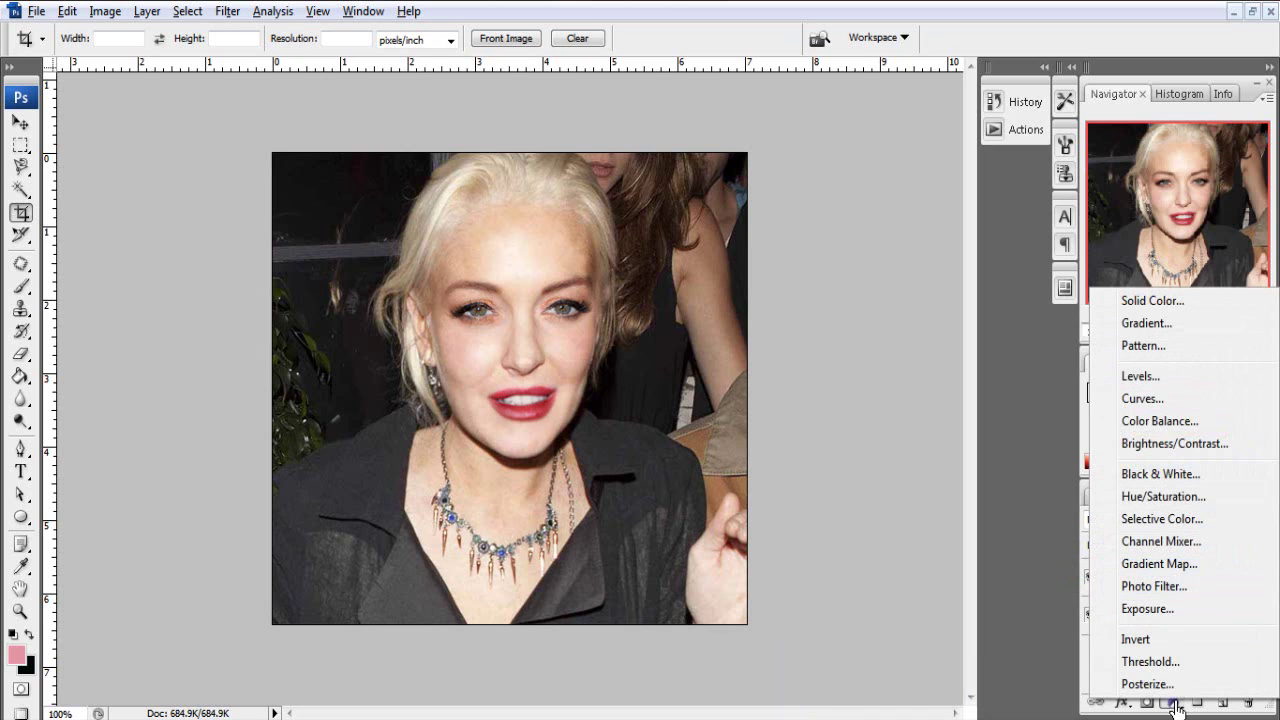
# Add a Curves adjustment layer with the curve raised to brighten the photo
pyautogui.click(1142, 398)
pyautogui.moveTo(966, 513); pyautogui.dragTo(964, 528)
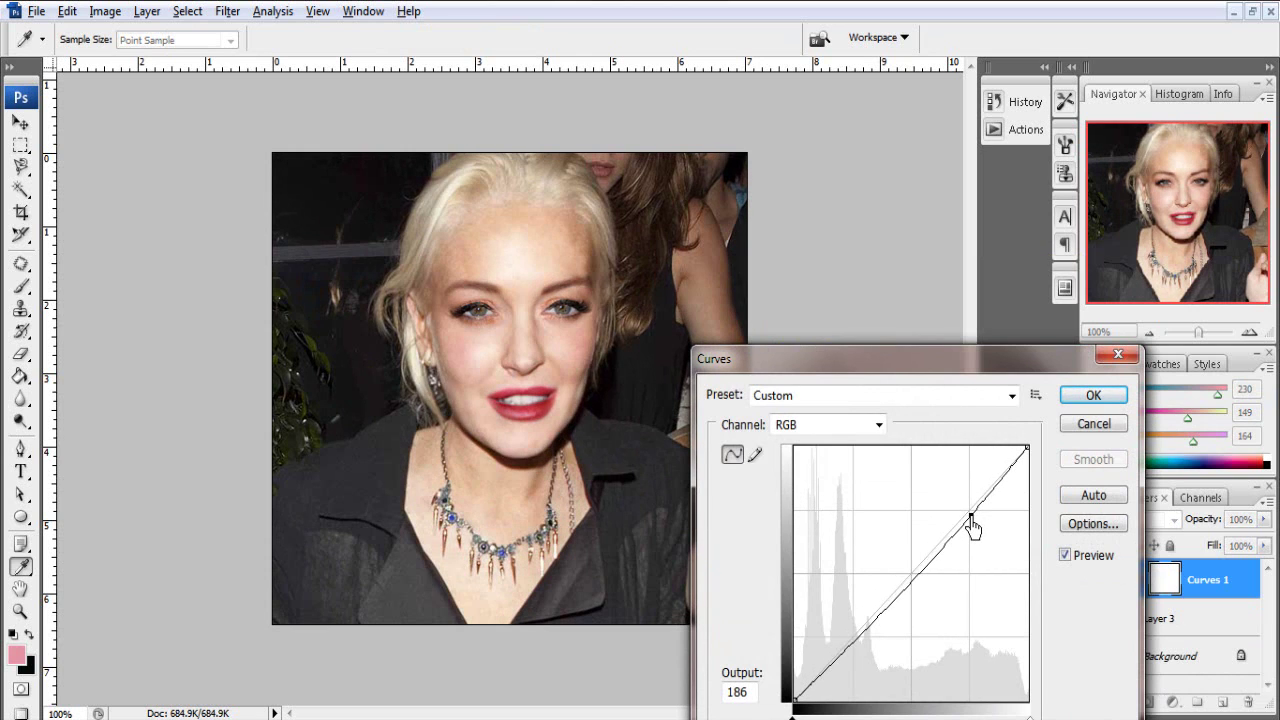
pyautogui.click(1098, 404)
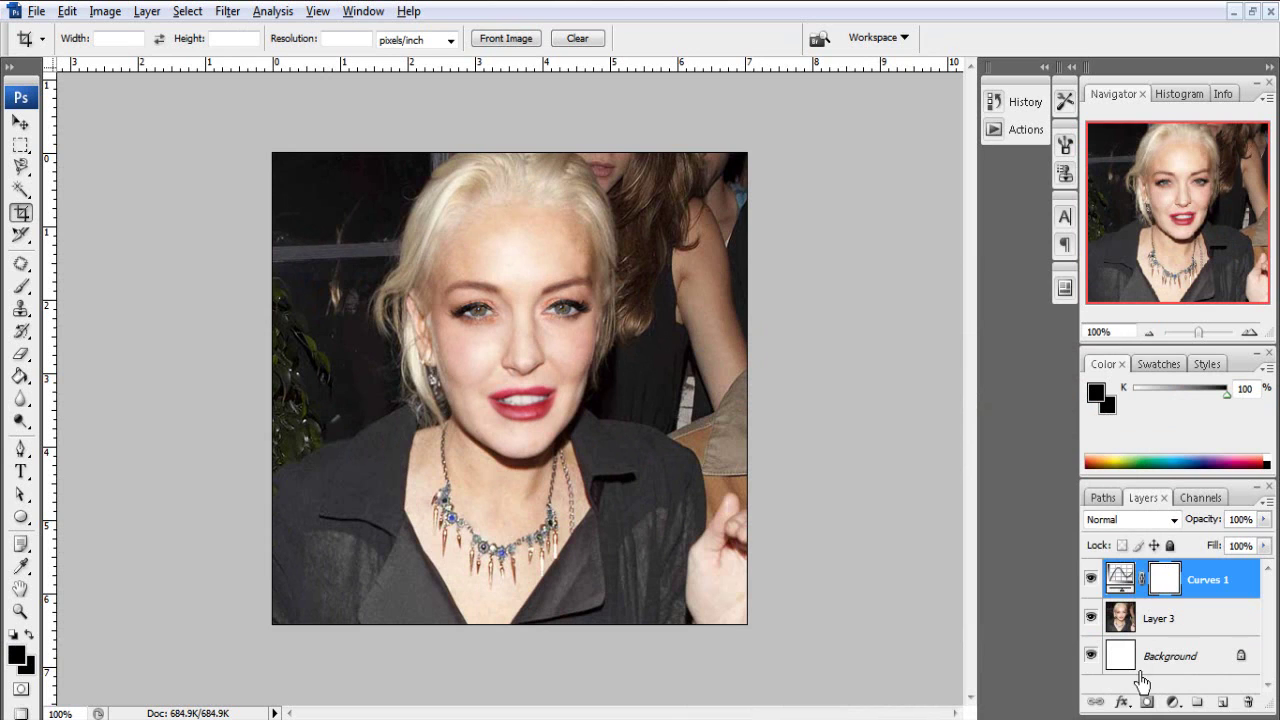
# Add a Levels layer and a Brightness/Contrast layer at +6 brightness, +7 contrast
pyautogui.click(1177, 704)
pyautogui.click(1162, 385)
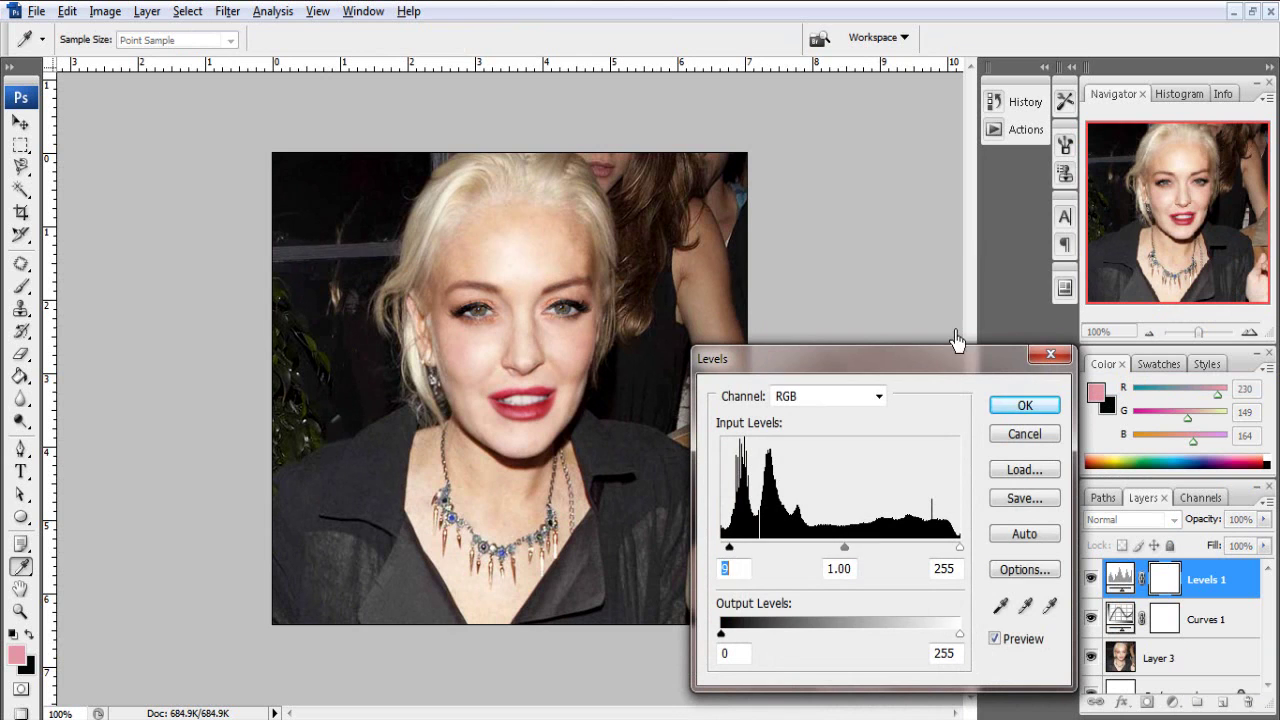
pyautogui.click(1022, 410)
pyautogui.click(1172, 703)
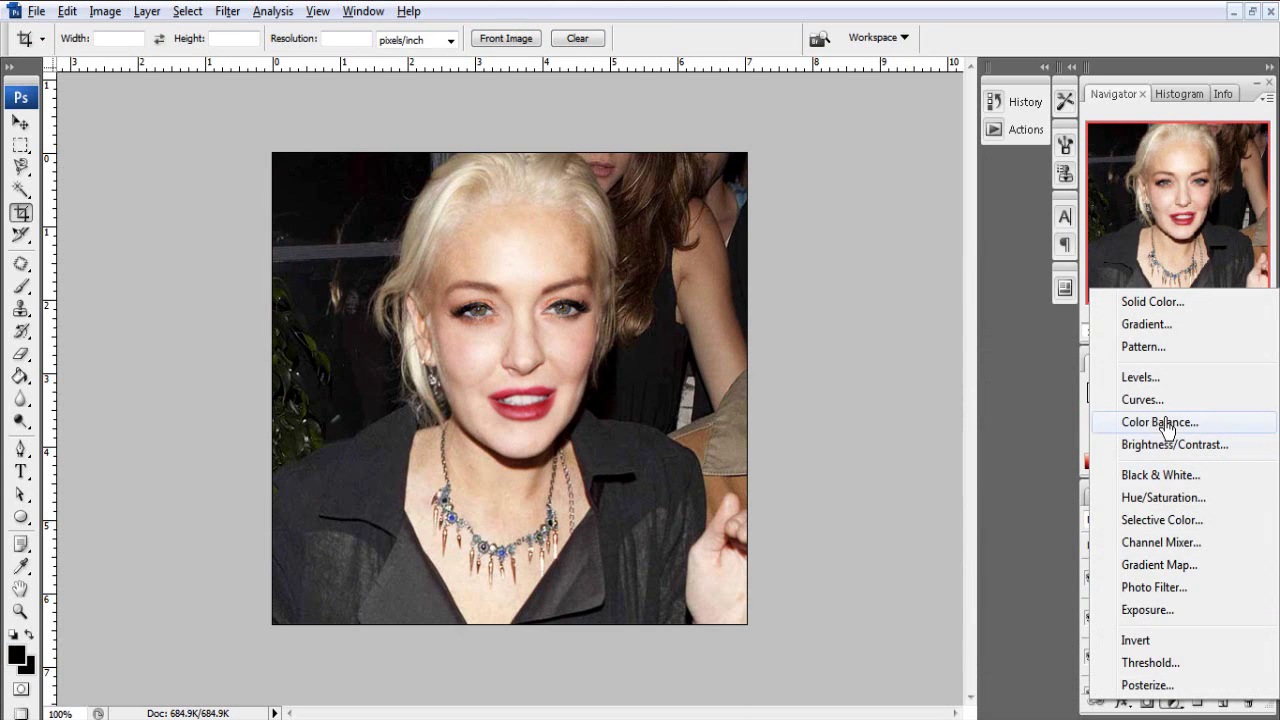
pyautogui.click(1150, 443)
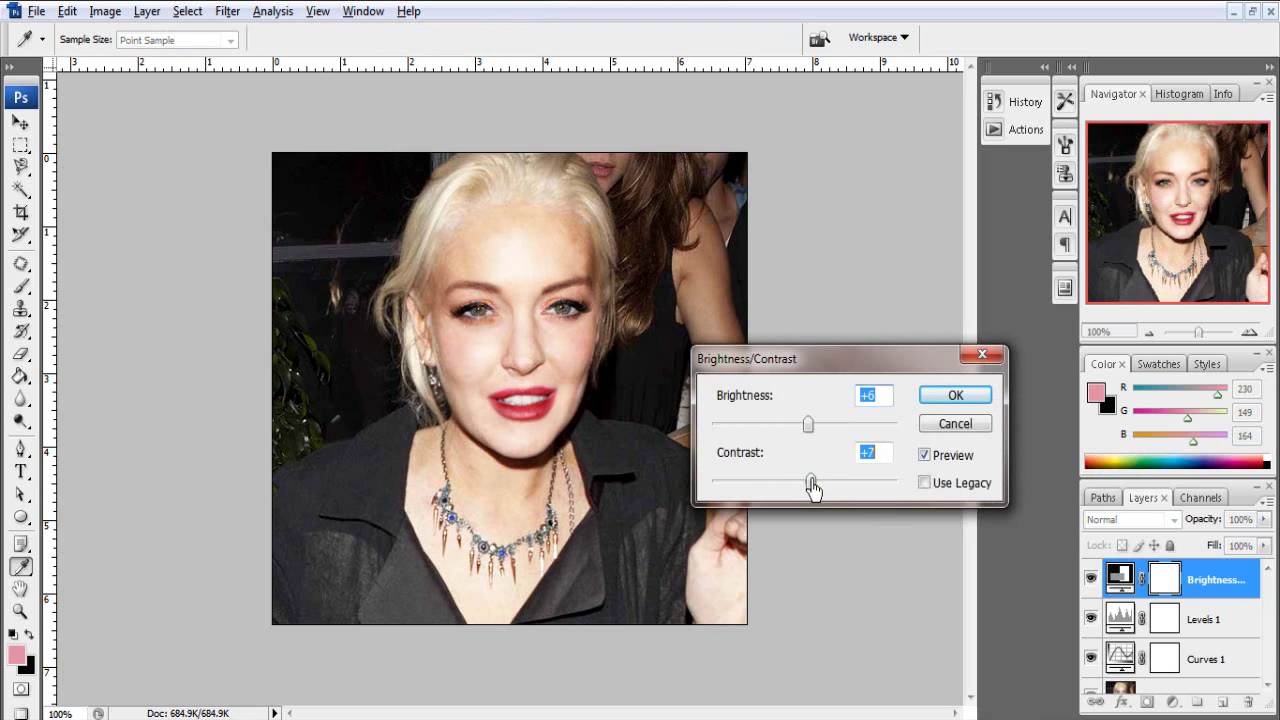
pyautogui.click(950, 400)
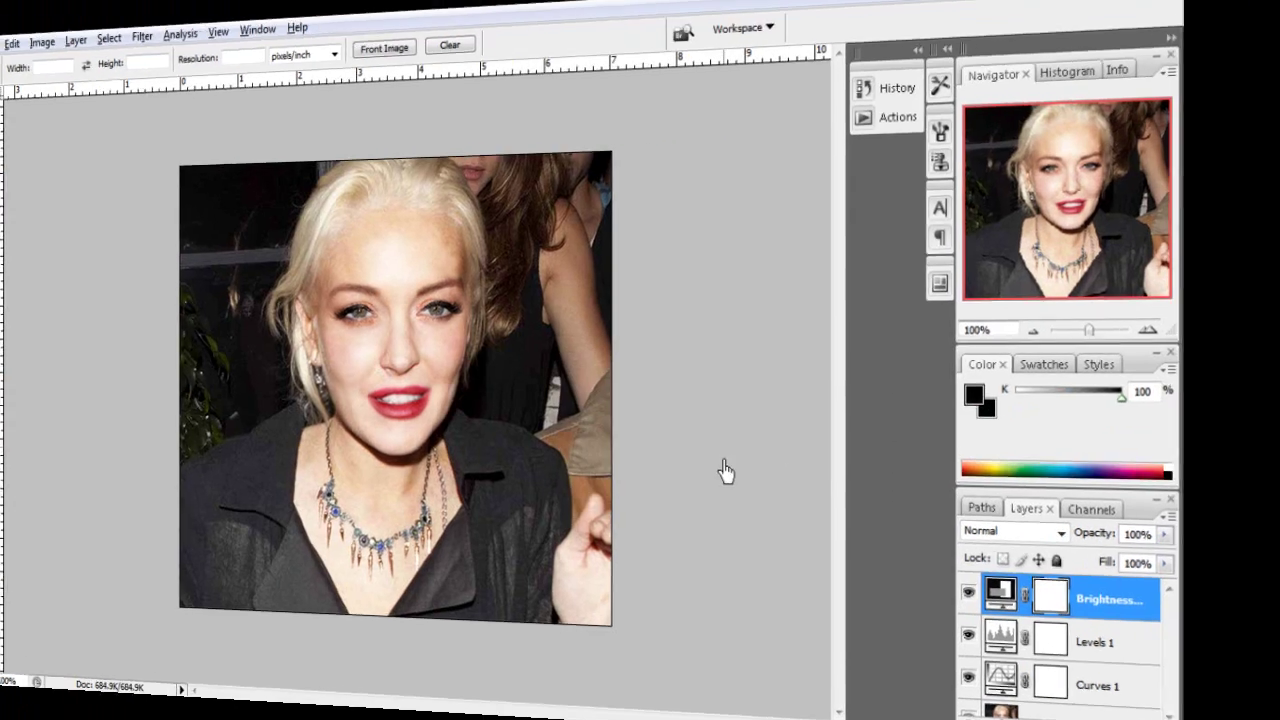